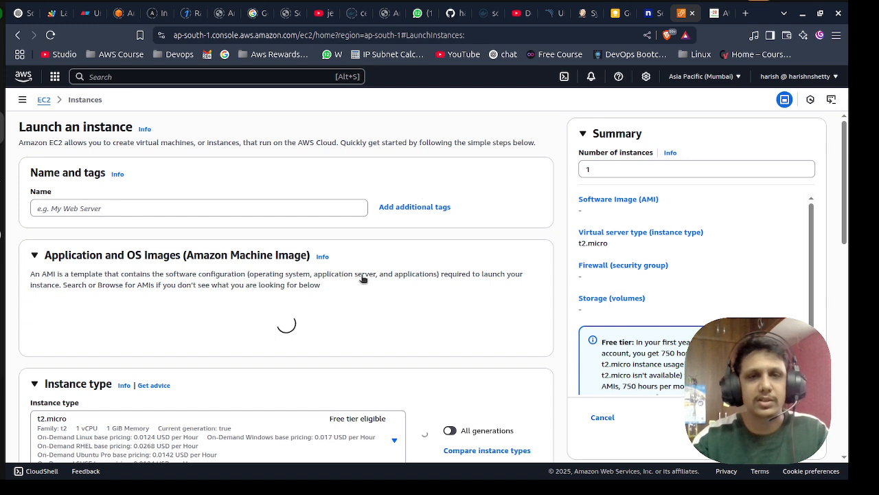
Step: Reload the stalled instance launch page, wait for it to respond, and name the new instance nginx
click(51, 35)
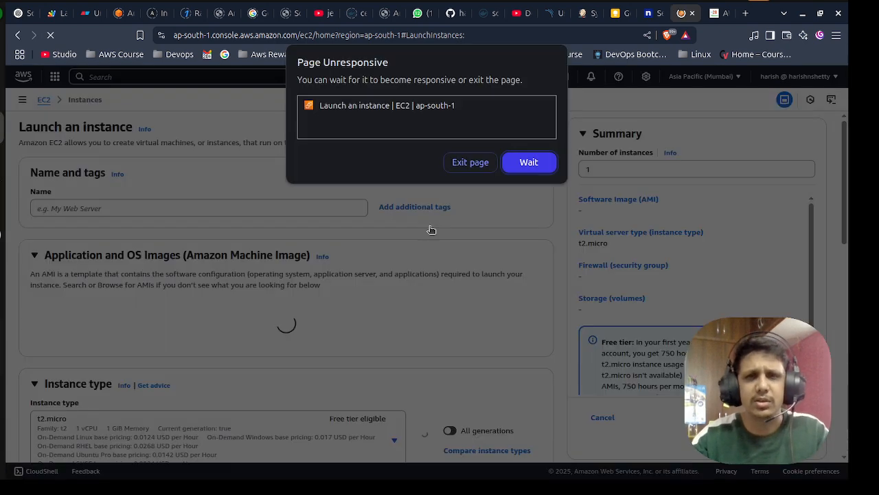
click(530, 162)
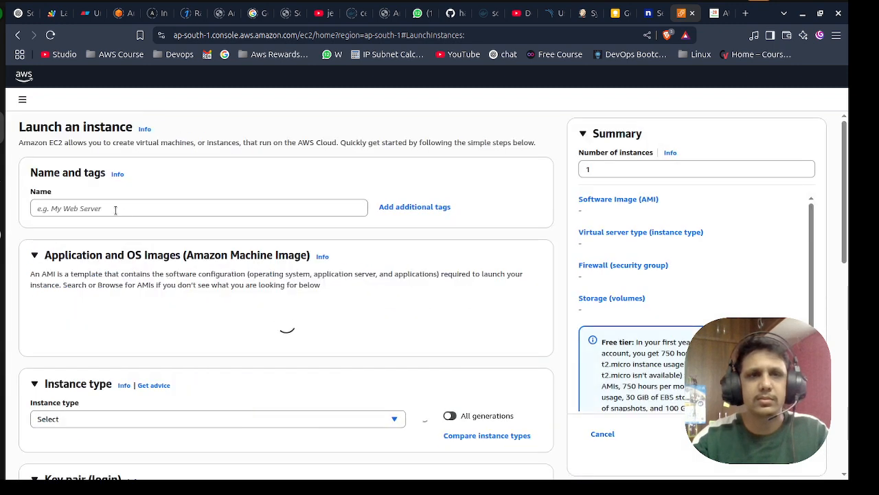
click(126, 206)
text(nginx)
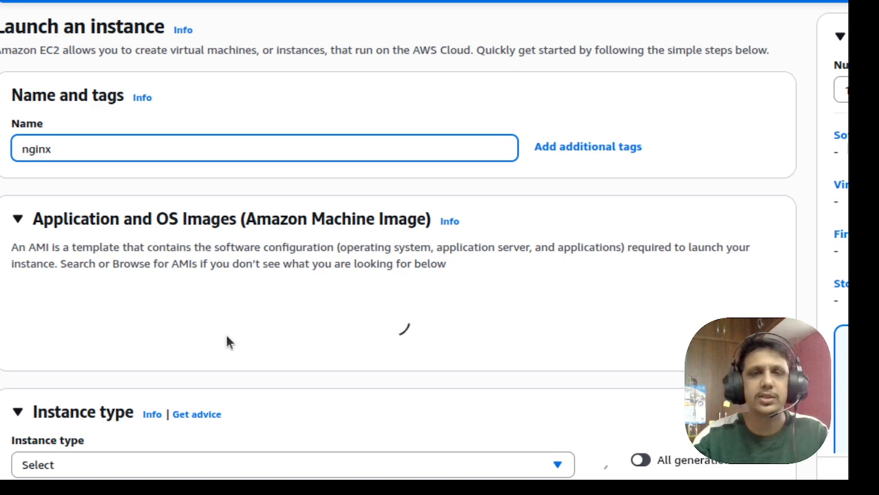
Step: Choose Ubuntu as the operating system image for the instance
scroll(227, 337, down, 3)
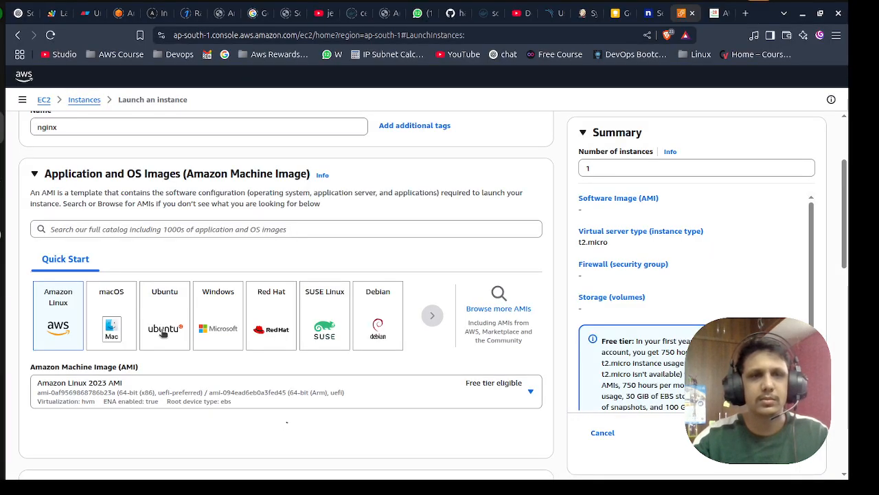
scroll(163, 333, down, 1)
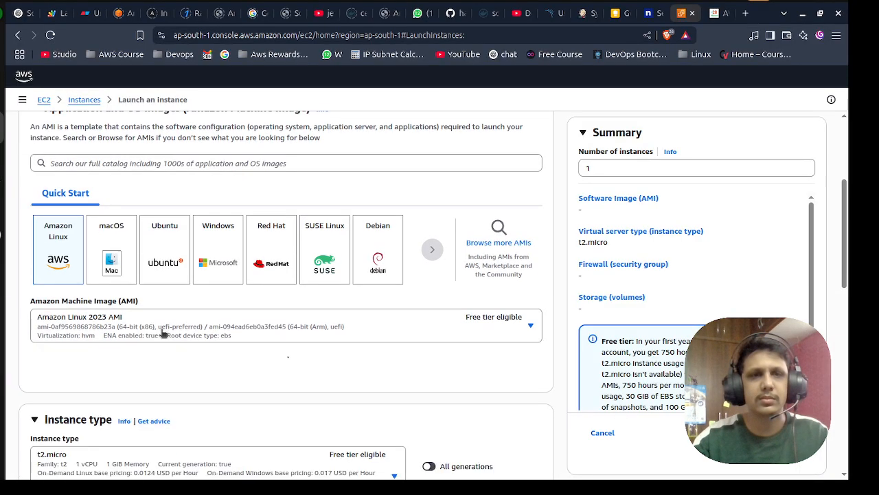
click(172, 268)
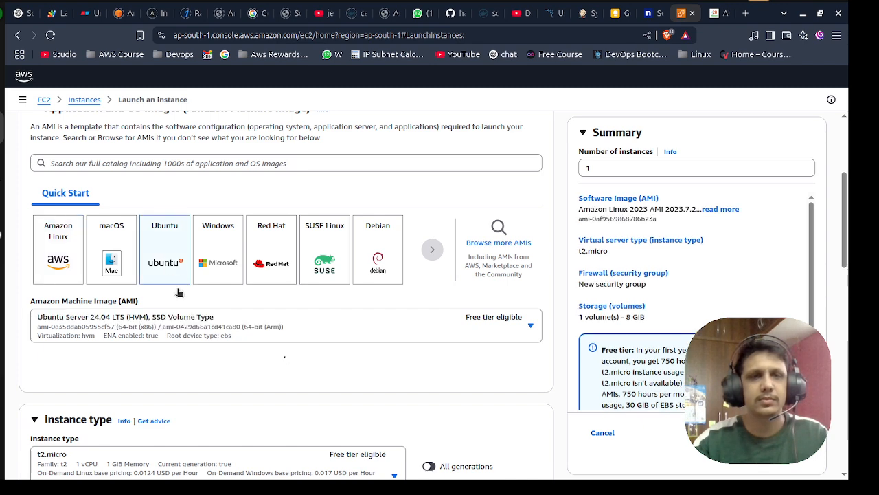
Step: Keep the t2.micro instance type and select the existing ubuntu key pair for login
scroll(176, 355, down, 2)
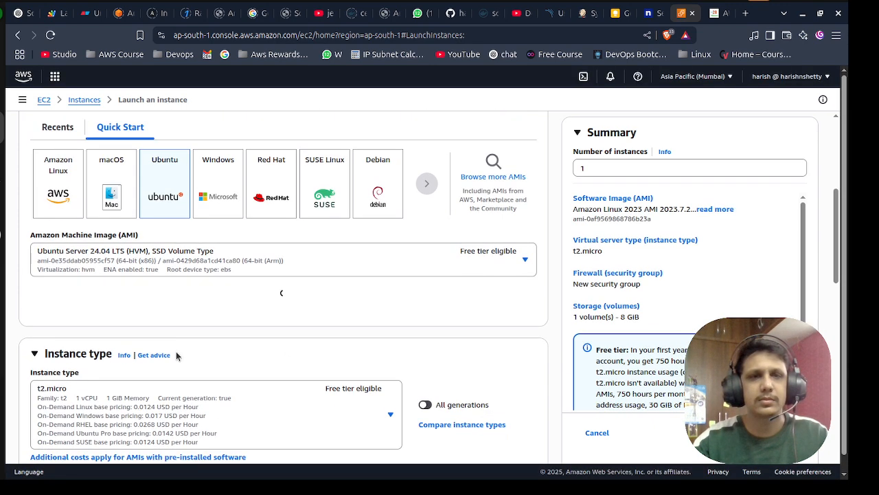
scroll(193, 331, down, 1)
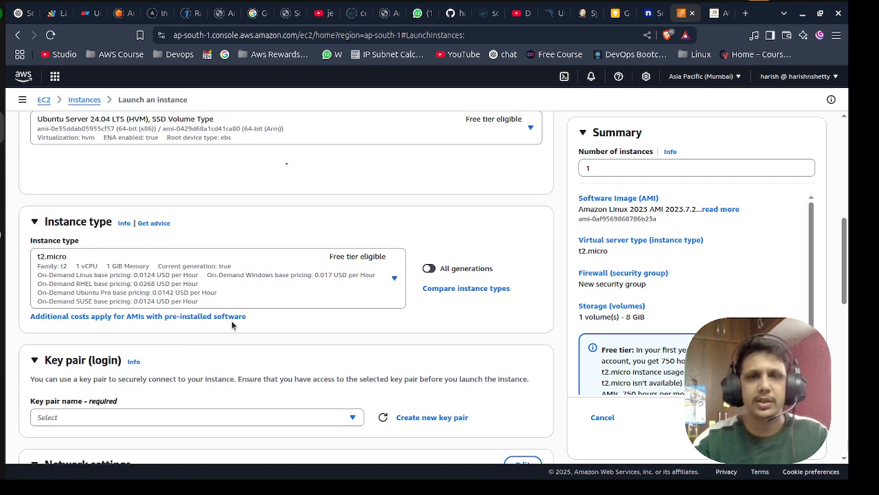
scroll(245, 336, down, 2)
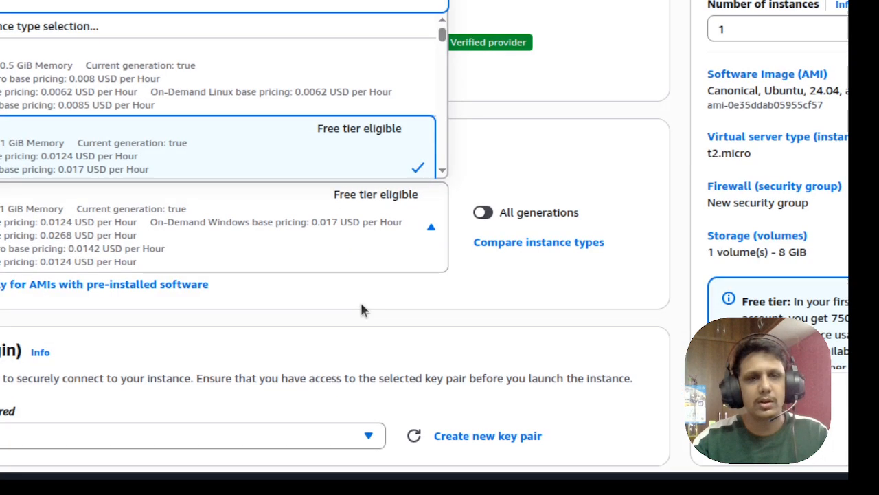
scroll(333, 302, down, 2)
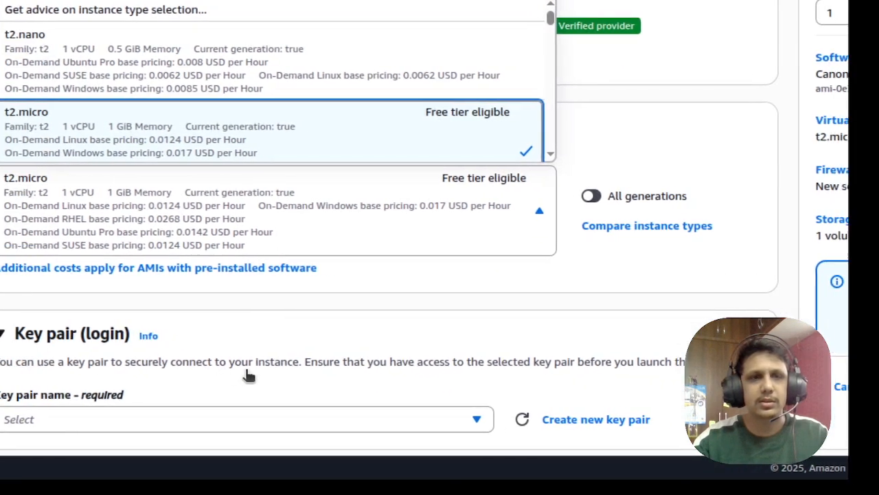
click(111, 245)
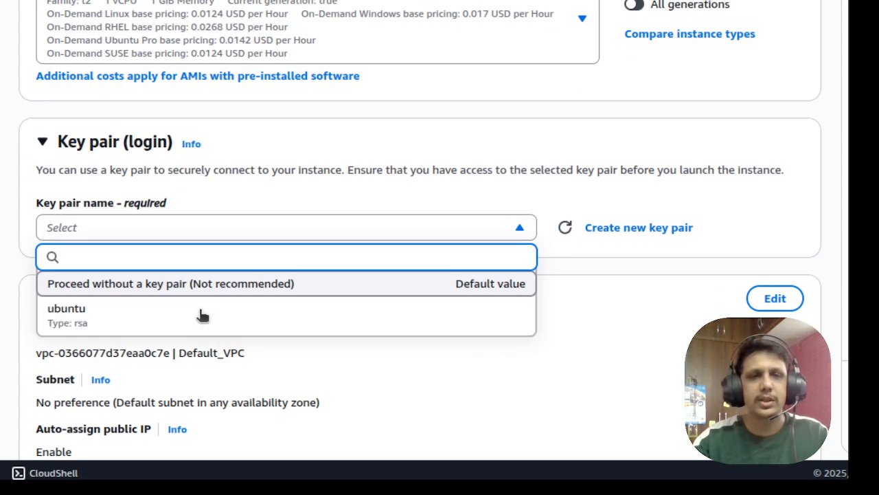
click(202, 314)
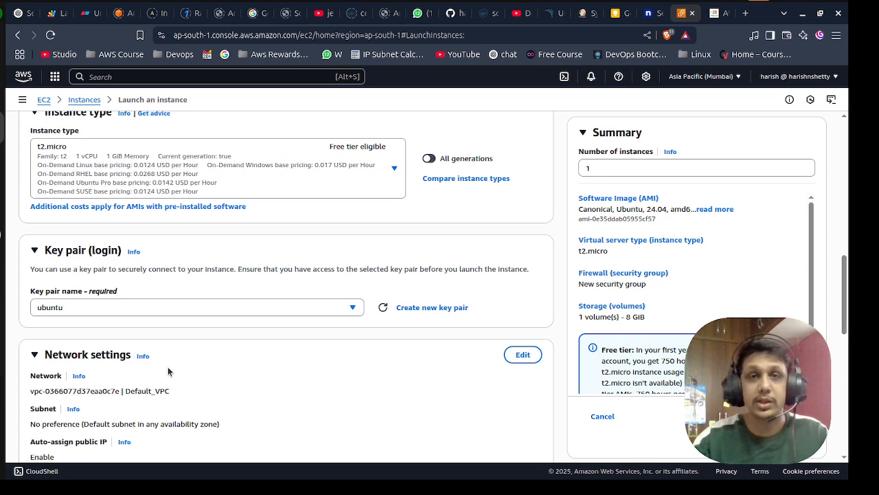
scroll(172, 365, down, 2)
scroll(173, 365, down, 1)
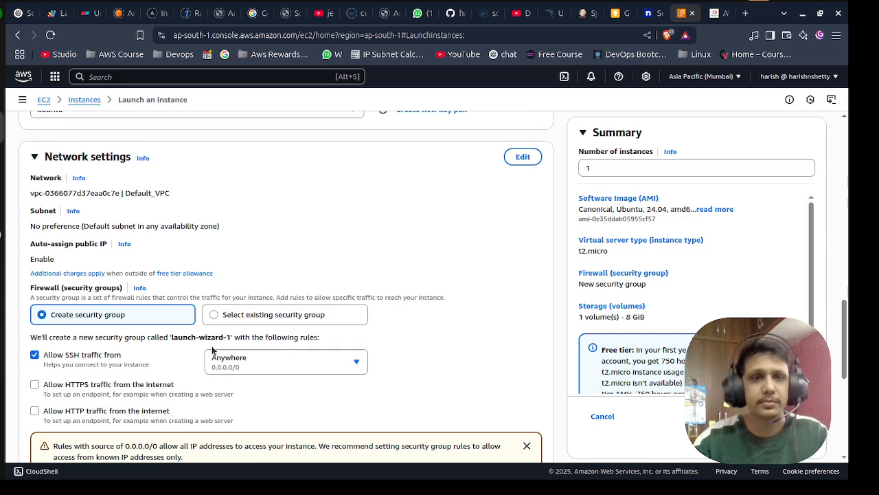
click(239, 321)
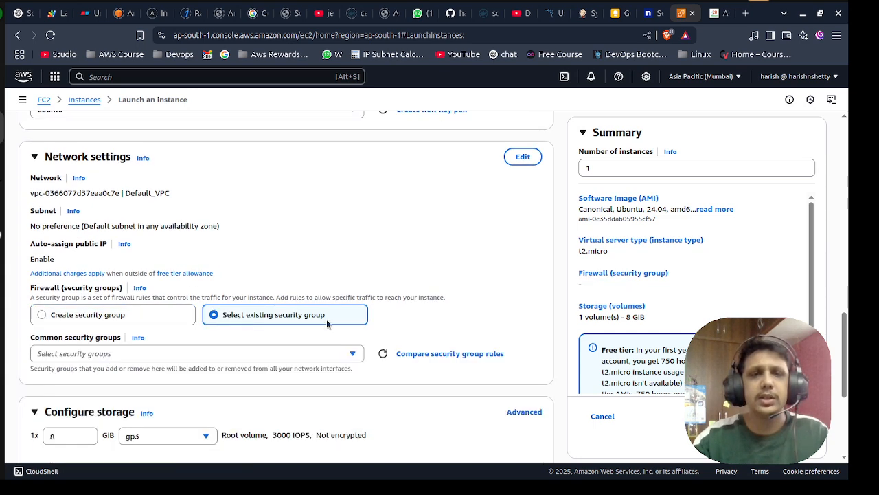
scroll(223, 334, down, 1)
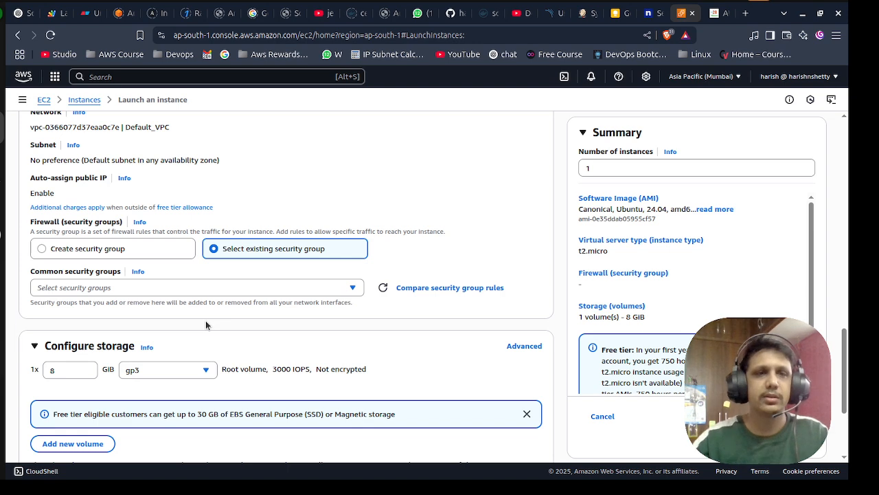
click(2, 236)
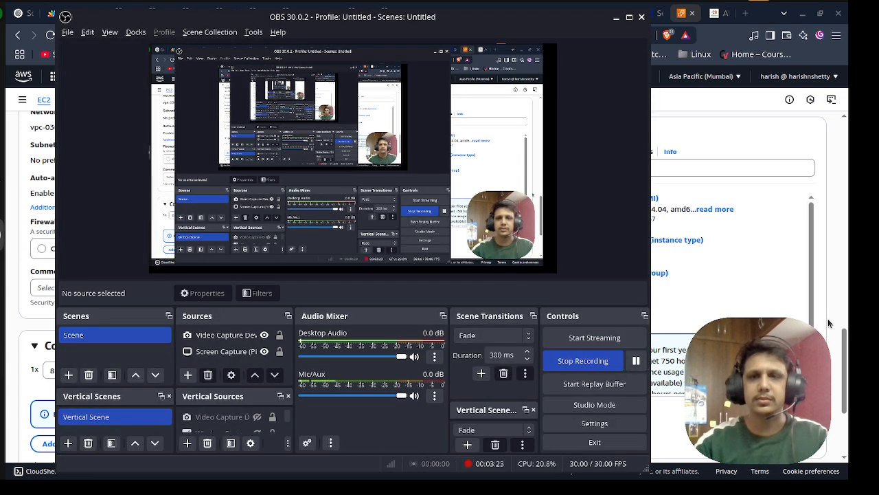
click(831, 286)
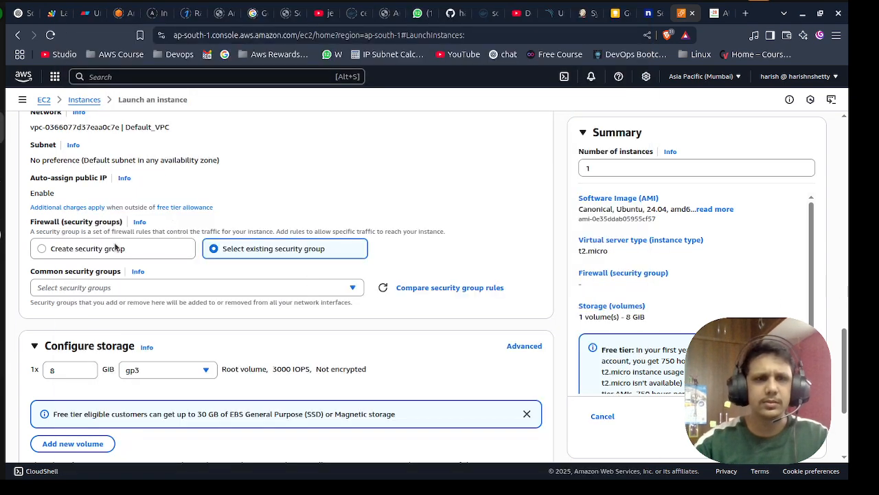
Step: Set the firewall to create a new security group and allow HTTP traffic from the internet
click(60, 251)
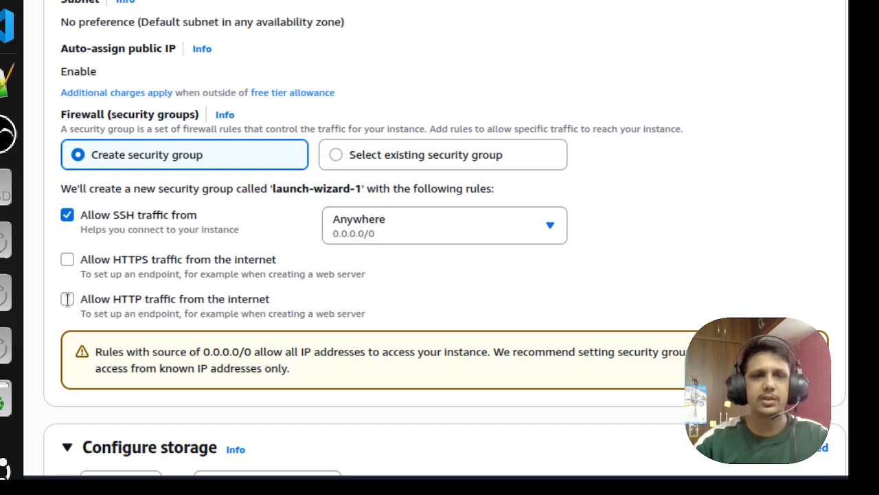
click(67, 299)
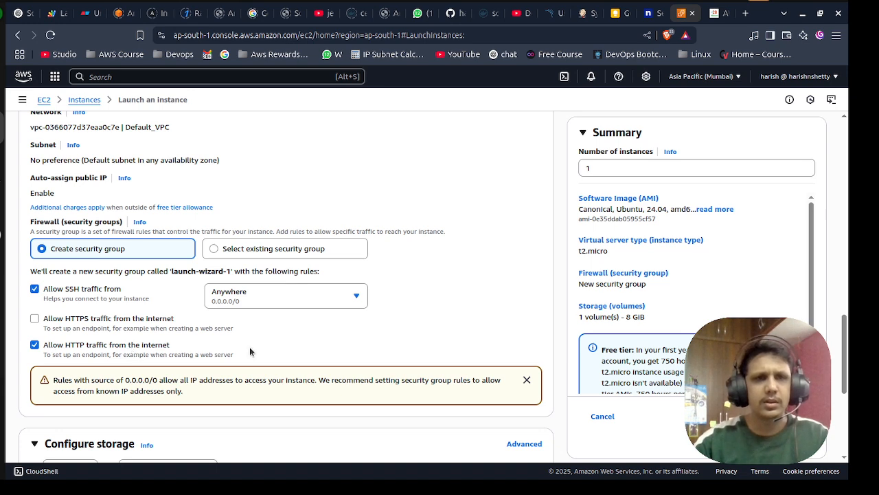
Step: Set the number of instances to 2 and launch them
scroll(258, 378, down, 2)
scroll(259, 382, down, 2)
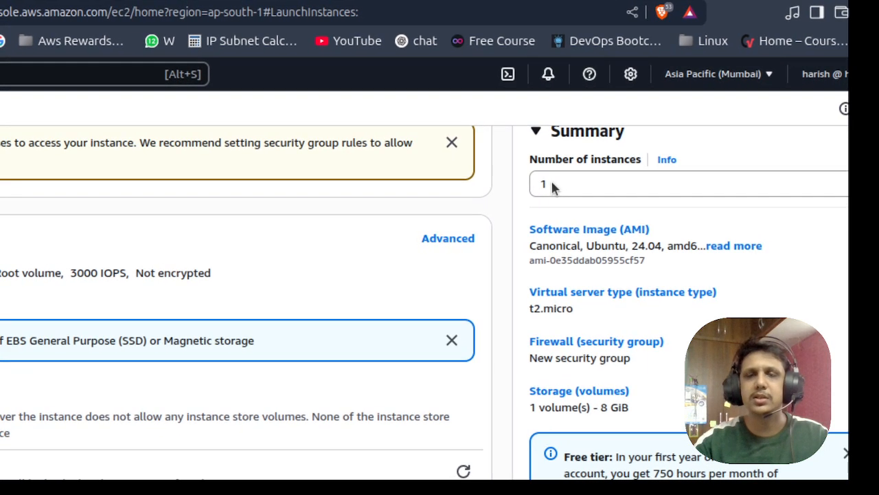
click(554, 174)
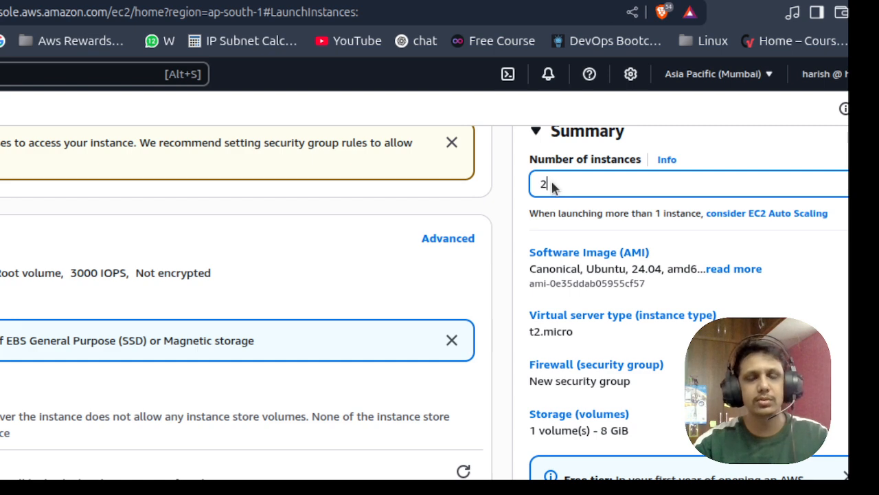
click(754, 398)
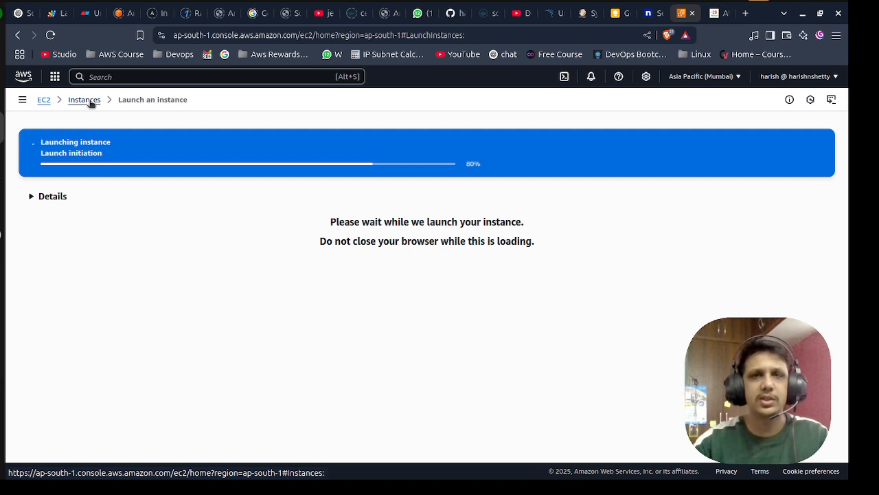
Step: Open the instances list, filter it to the Running state, and refresh it
click(89, 101)
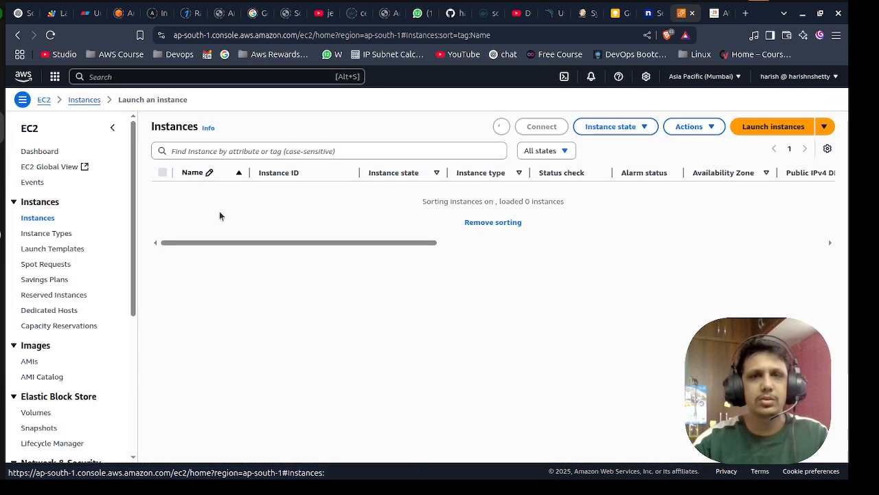
click(542, 151)
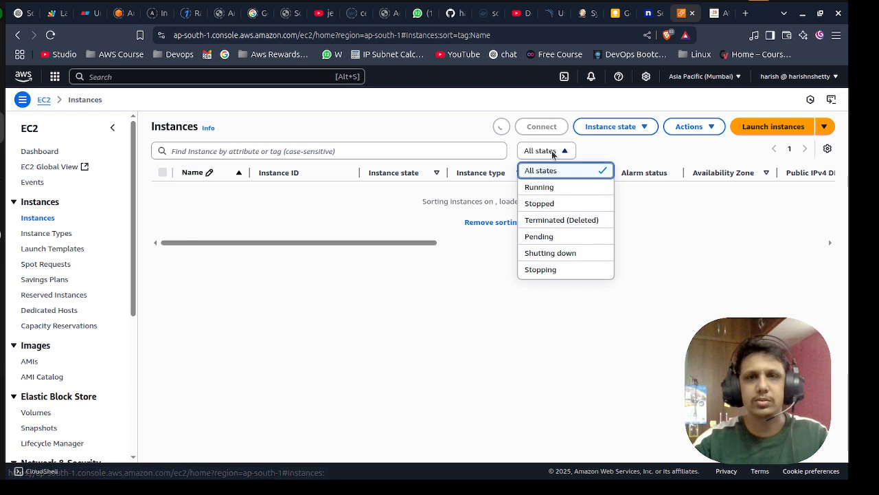
click(539, 188)
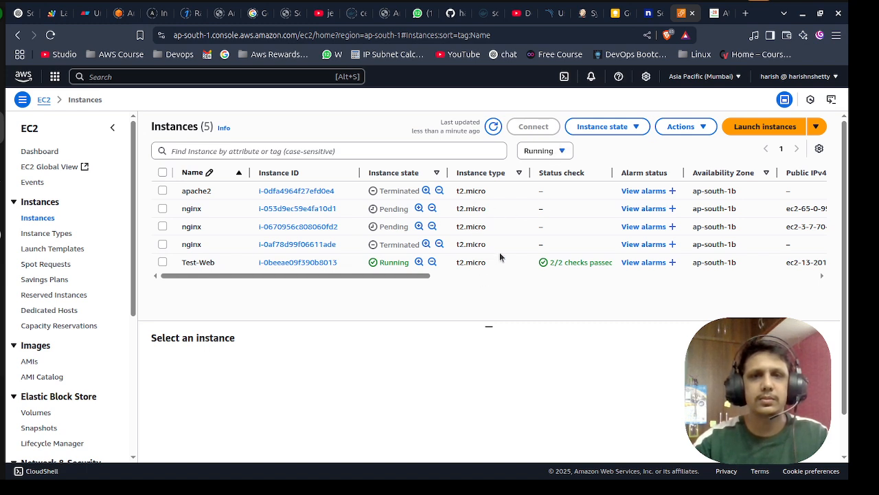
click(547, 153)
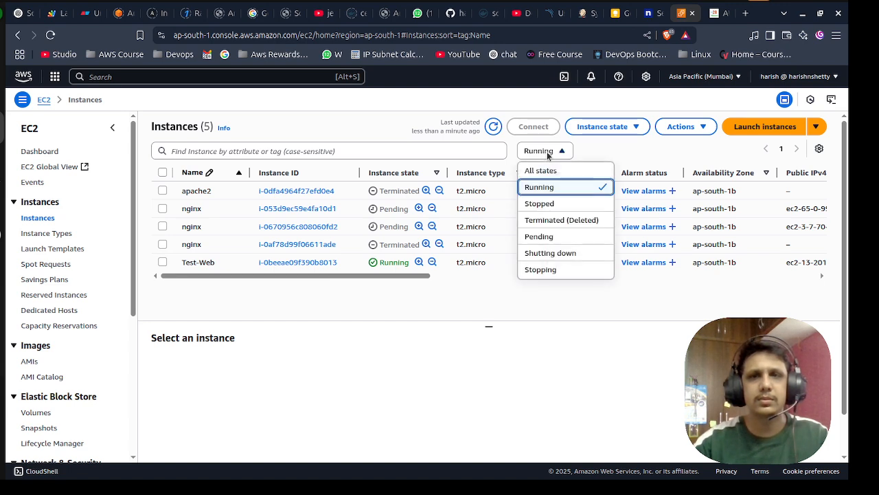
click(553, 189)
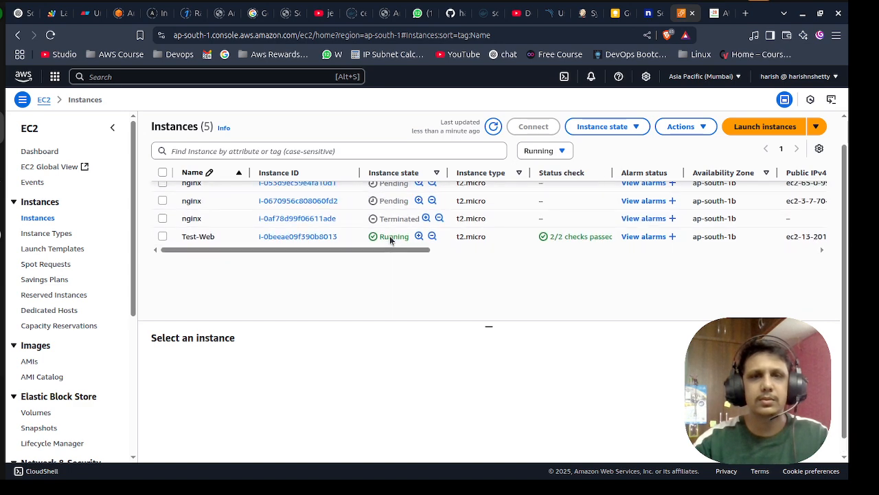
click(493, 127)
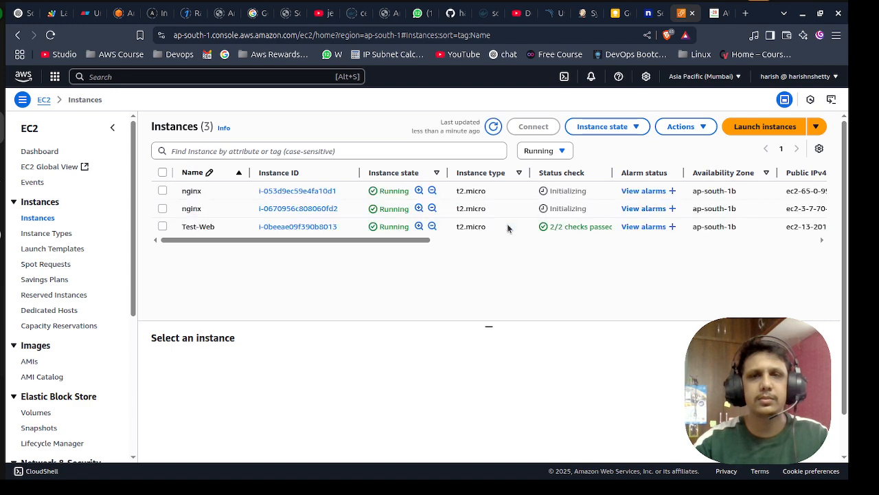
Step: Rename the second nginx instance in the list as apache2 and save the name
click(239, 212)
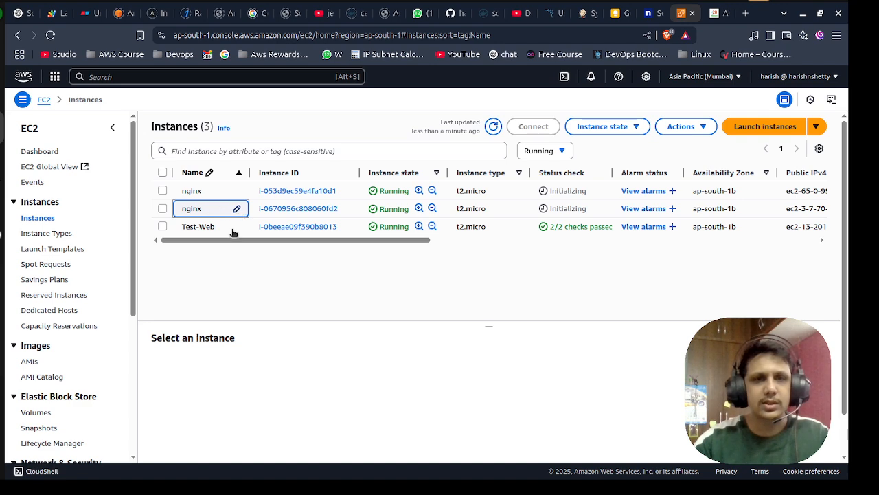
click(236, 208)
double_click(178, 208)
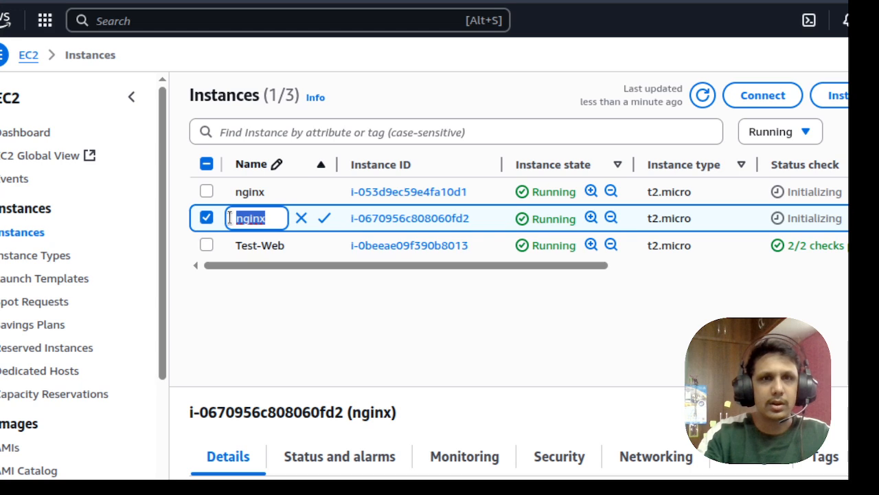
text(apa)
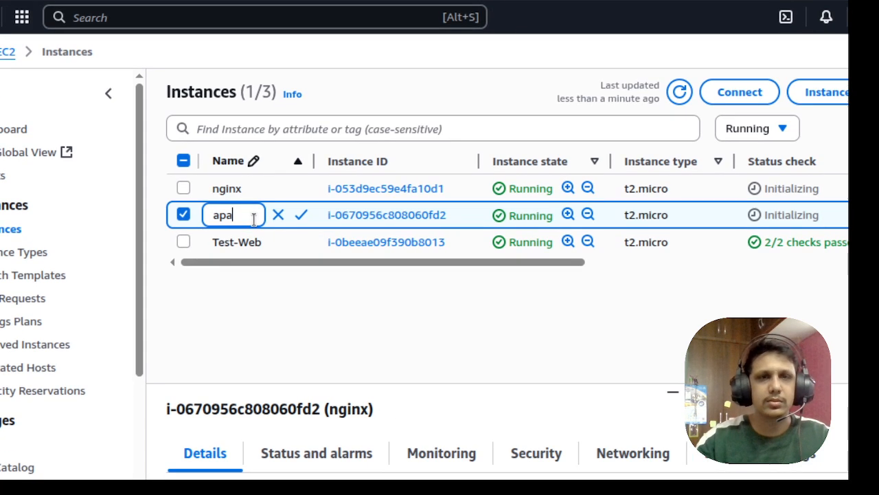
text(ch)
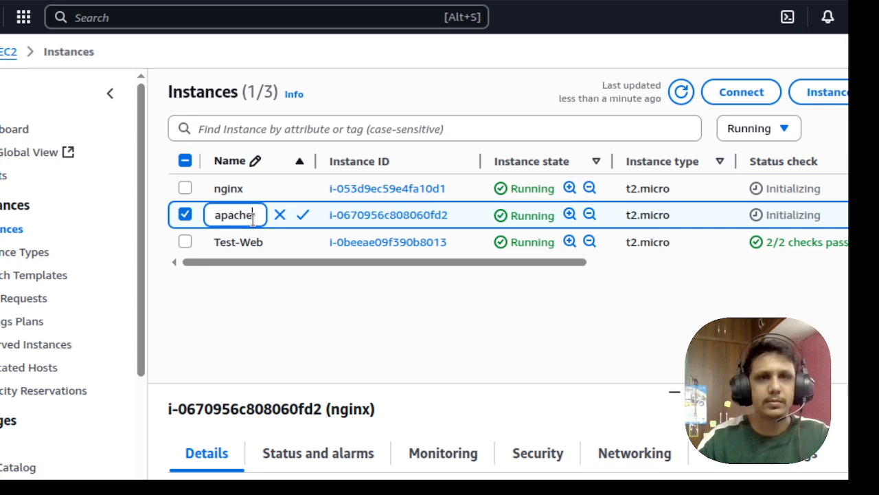
text(e2)
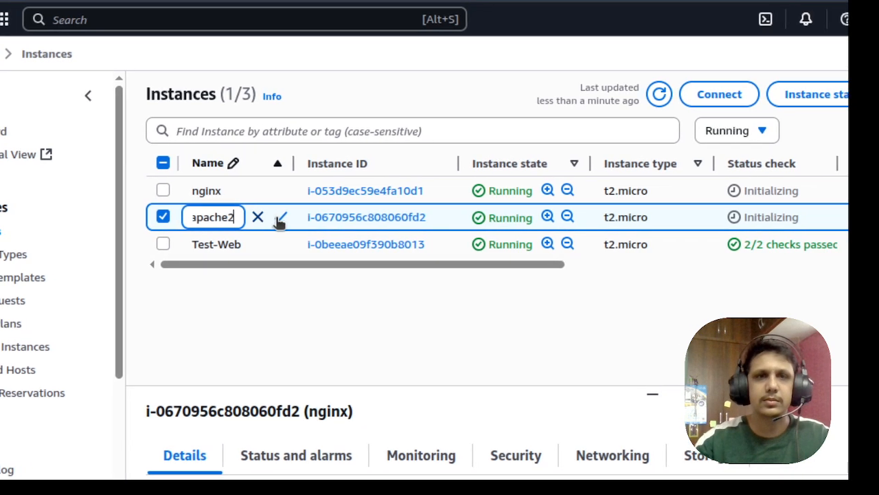
click(303, 215)
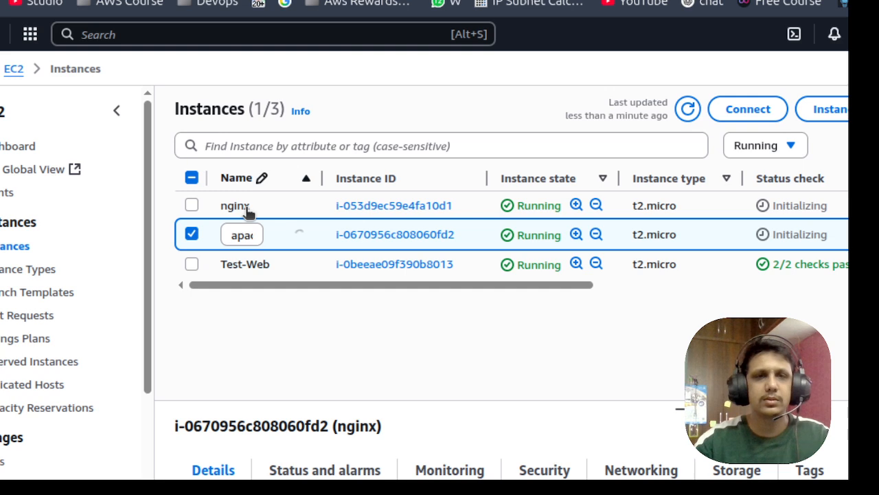
Step: Copy the nginx instance's public IPv4 address, and open a terminal window
click(248, 213)
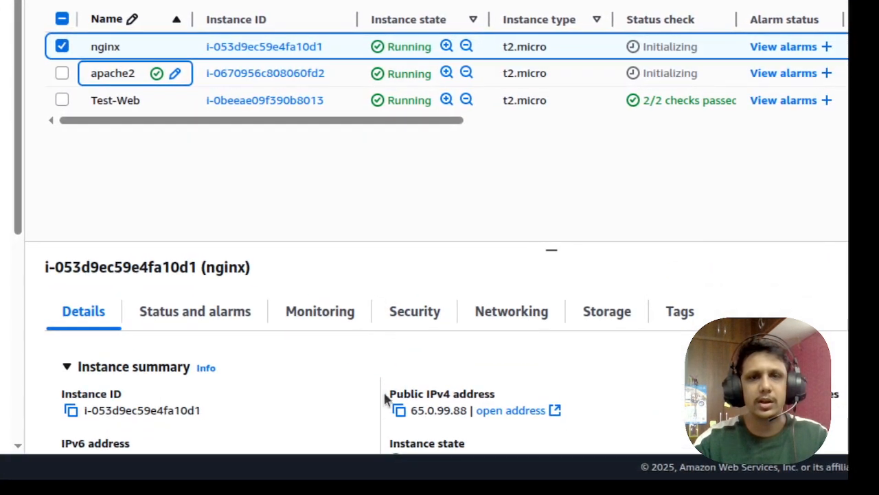
click(399, 411)
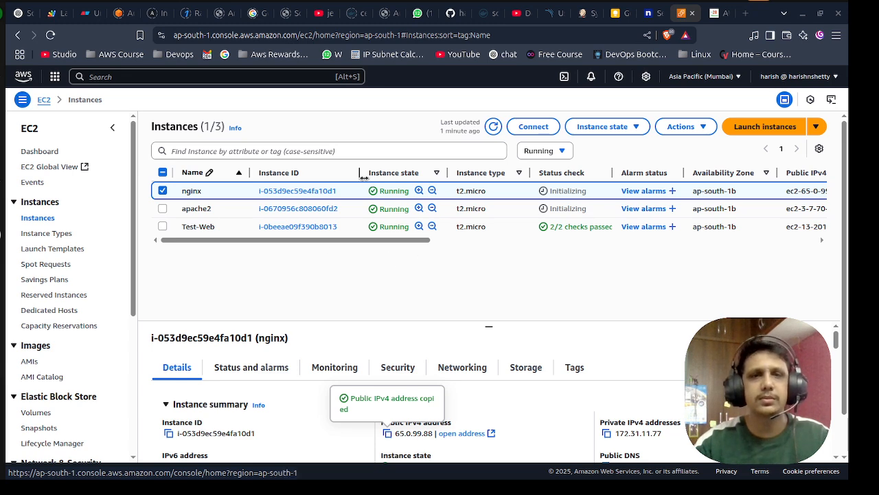
key(ctrl+alt+t)
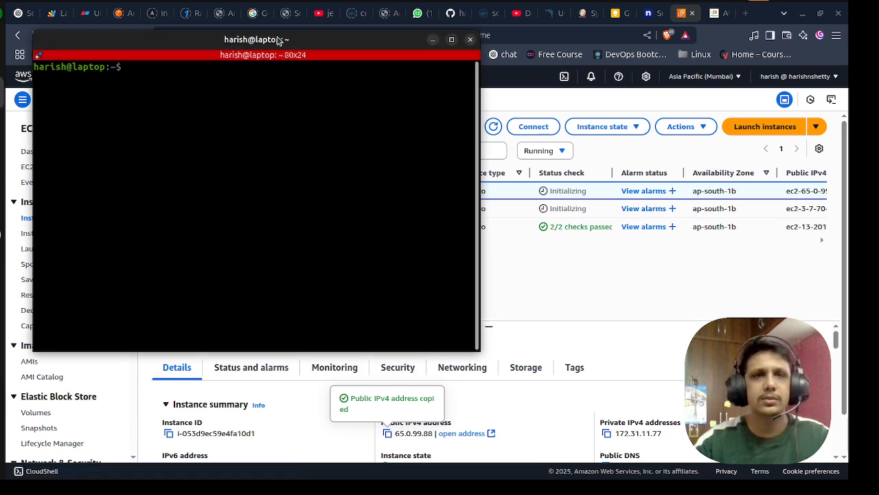
drag(272, 37, 316, 53)
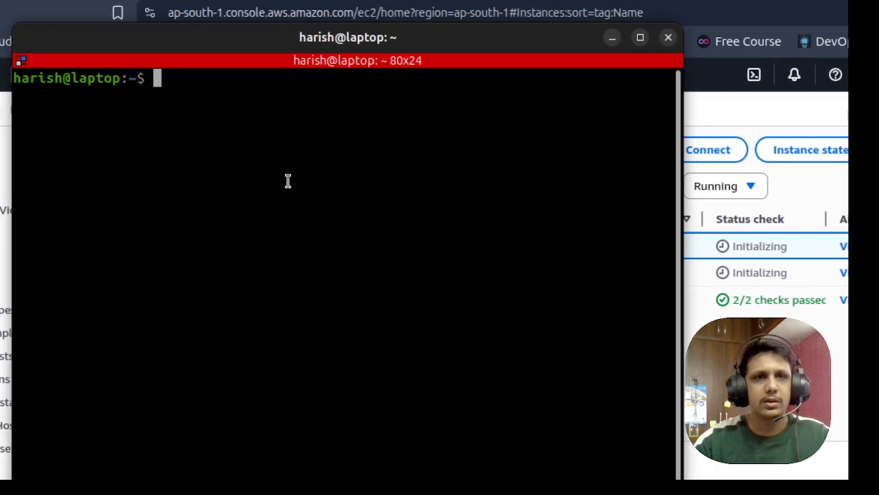
Step: Change to the Downloads directory in the terminal and list its files
text(cd )
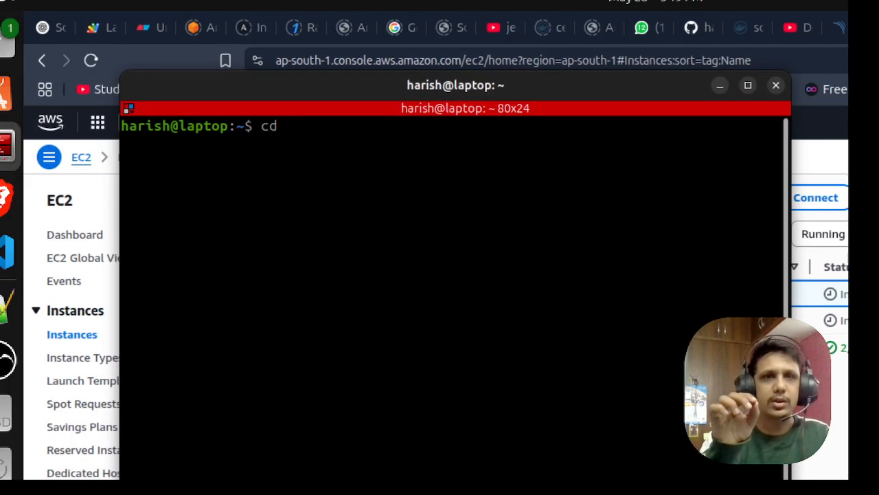
text(Down)
key(Tab)
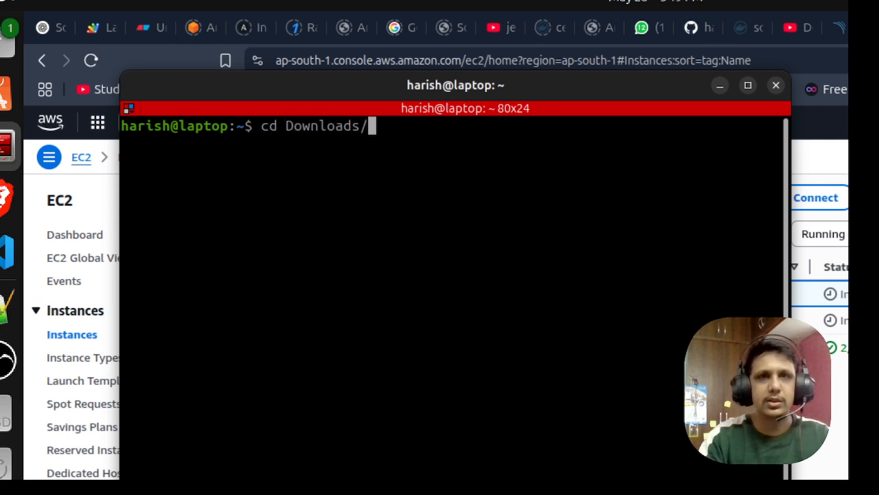
key(Return)
text(ls)
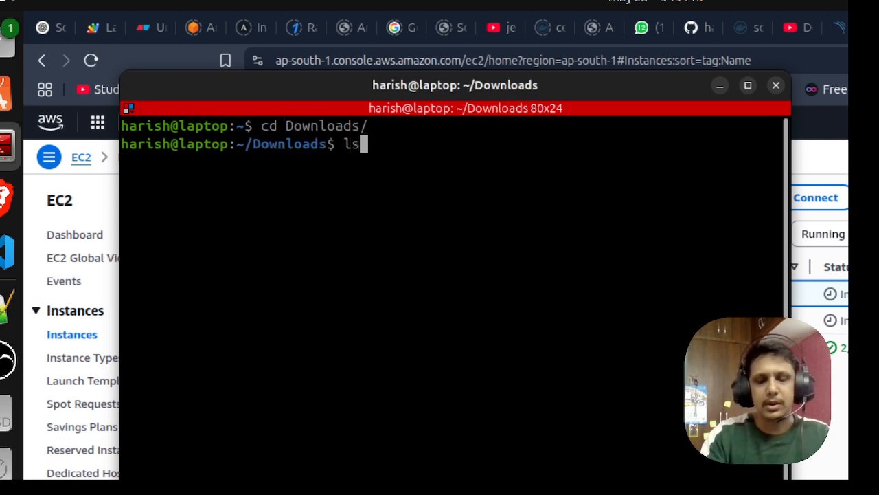
key(Return)
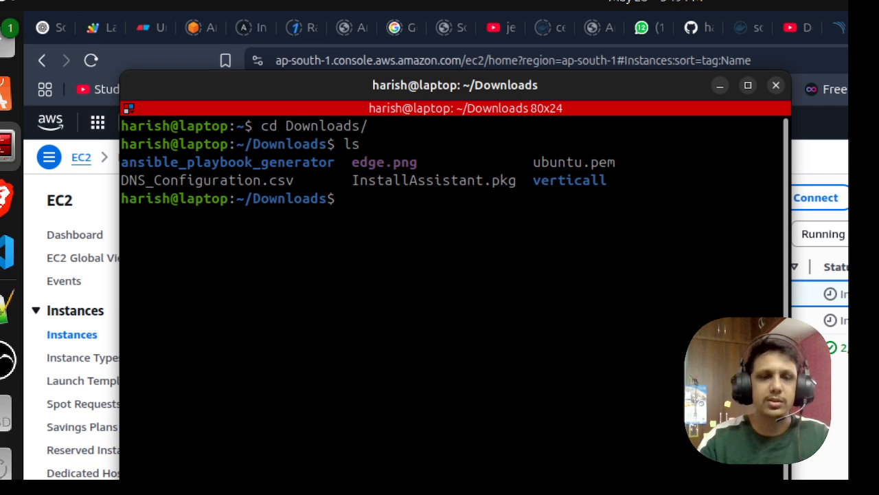
text(sh)
key(BackSpace)
text(sh )
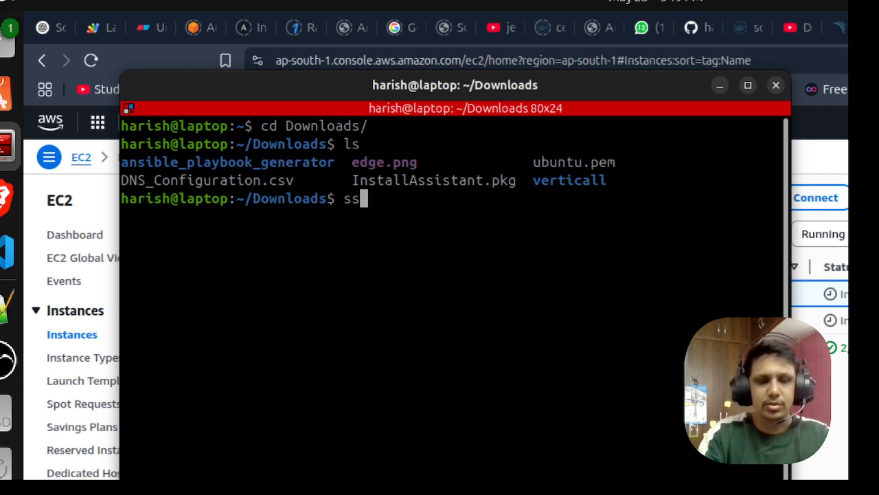
text(-i)
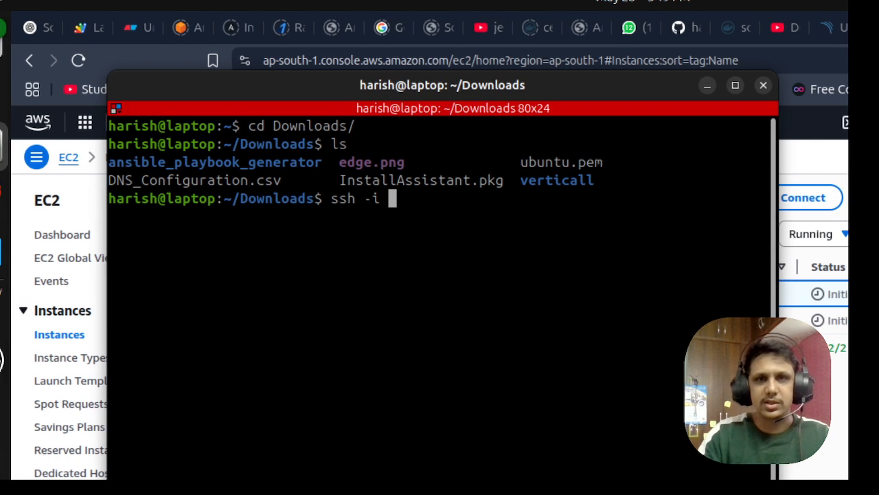
text( "")
key(Left)
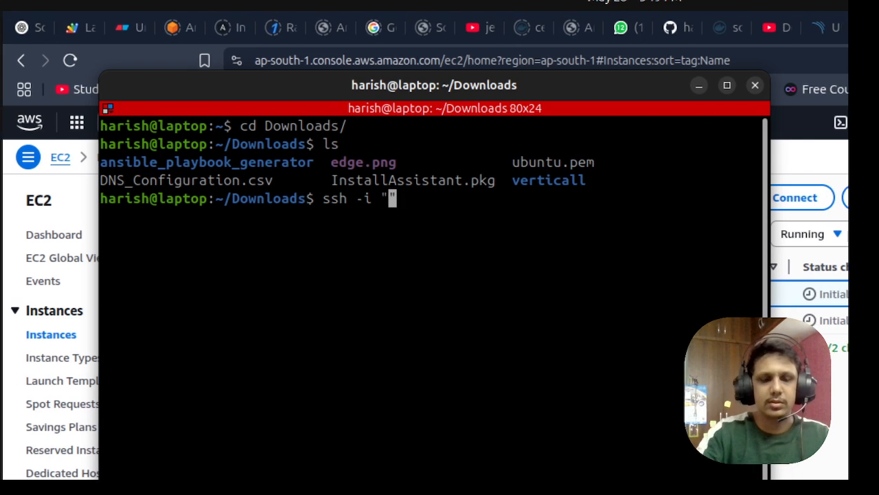
text(ub)
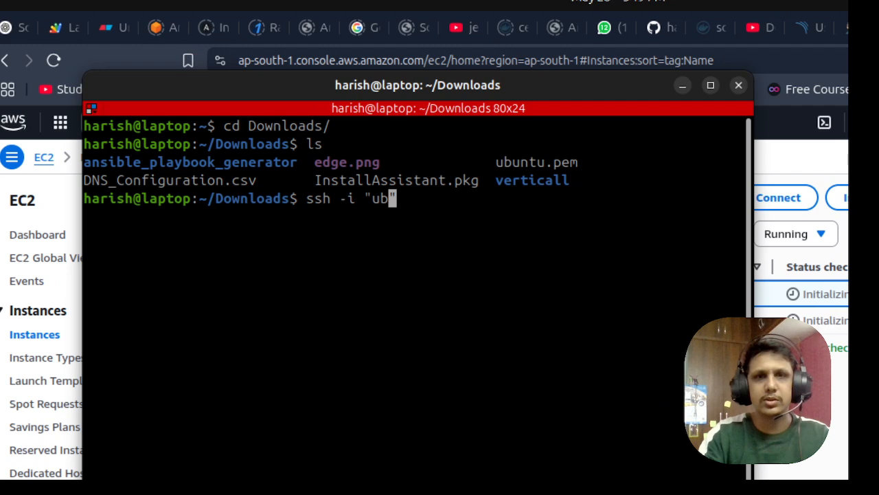
text(untu.pem)
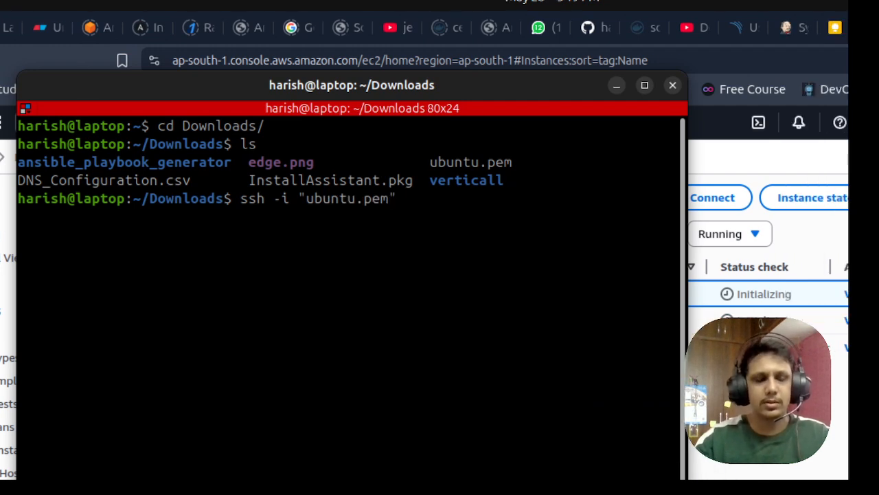
key(ctrl+plus)
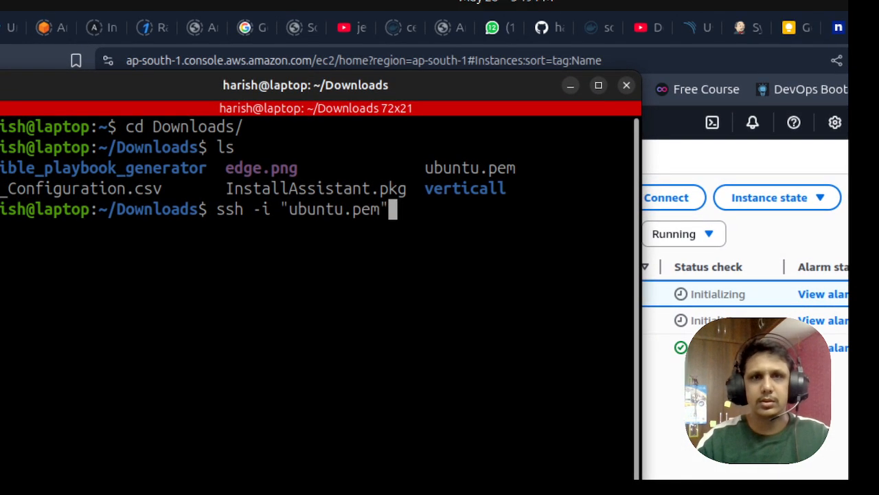
text(ubutnu)
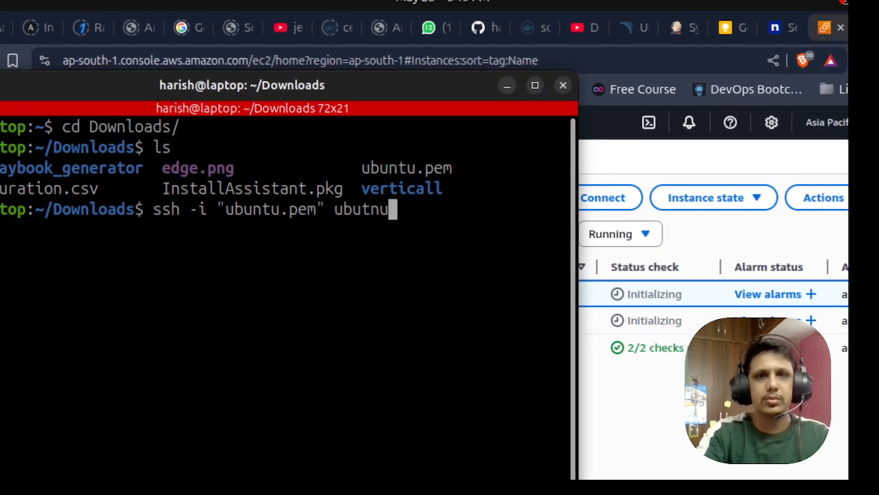
text(@)
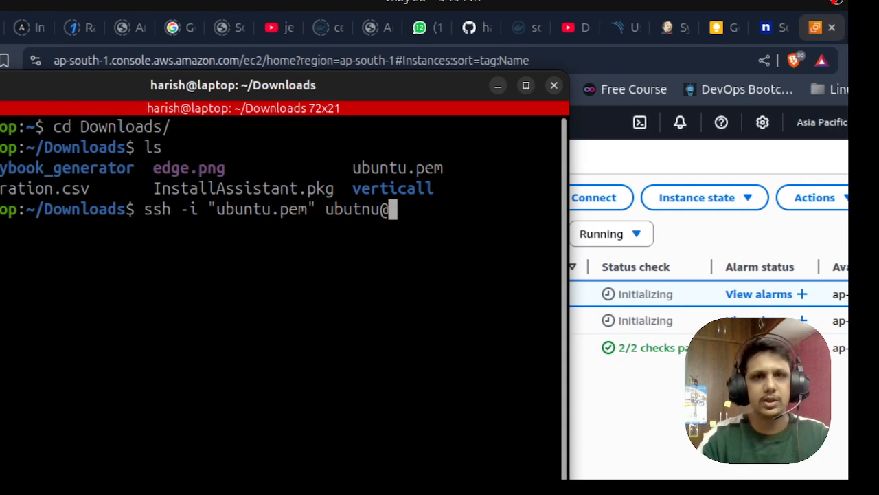
key(ctrl+shift+v)
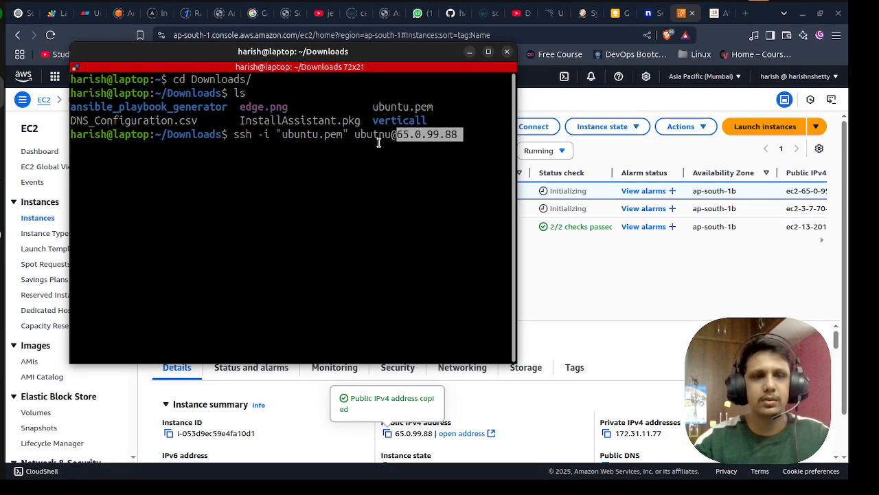
key(ctrl+plus)
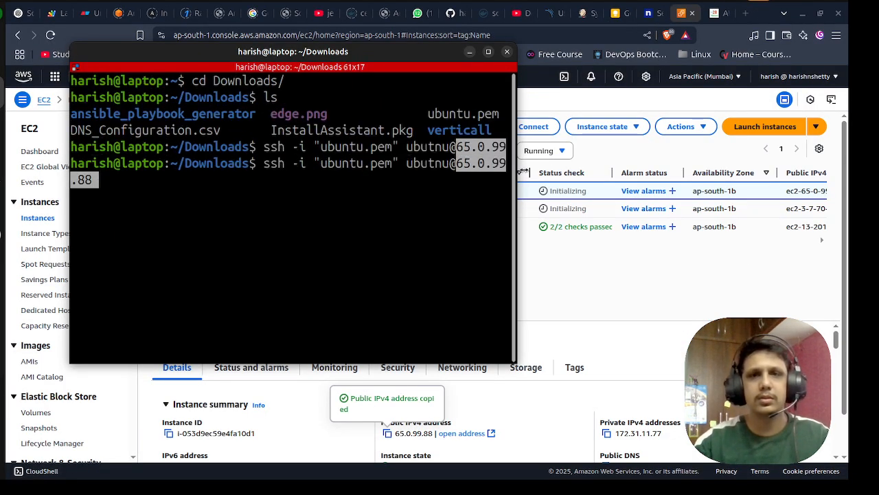
drag(518, 171, 702, 172)
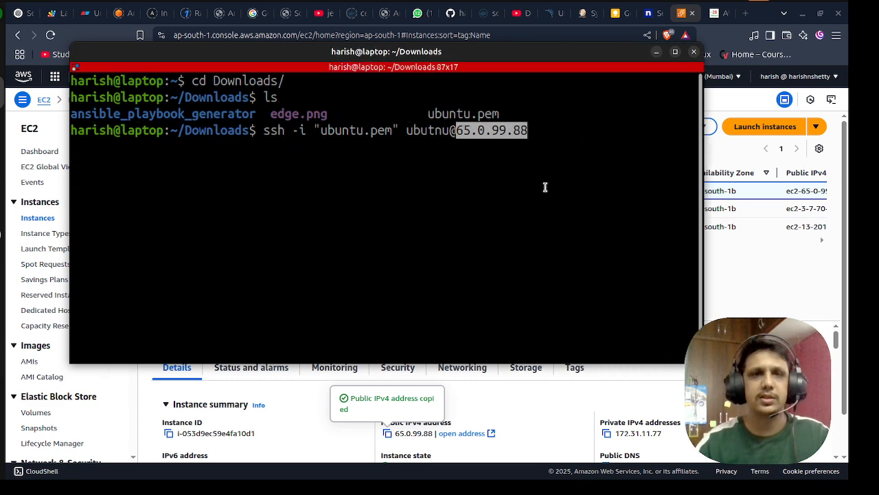
key(Return)
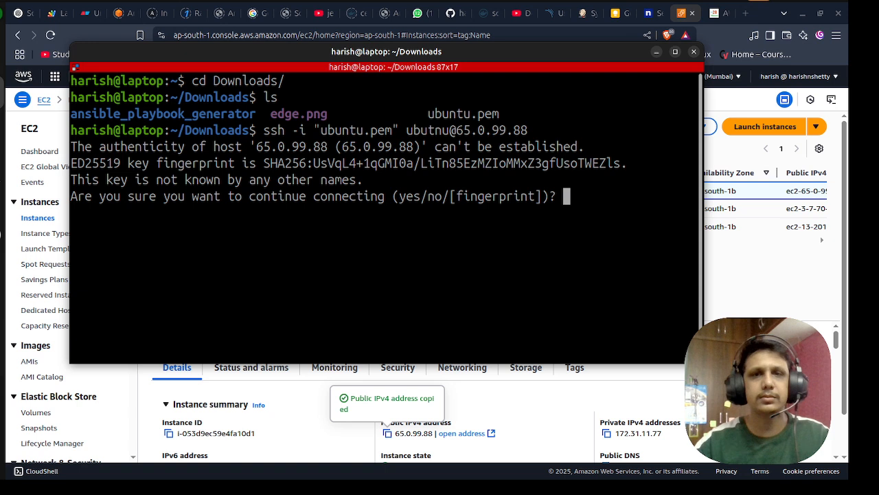
text(yes)
key(Return)
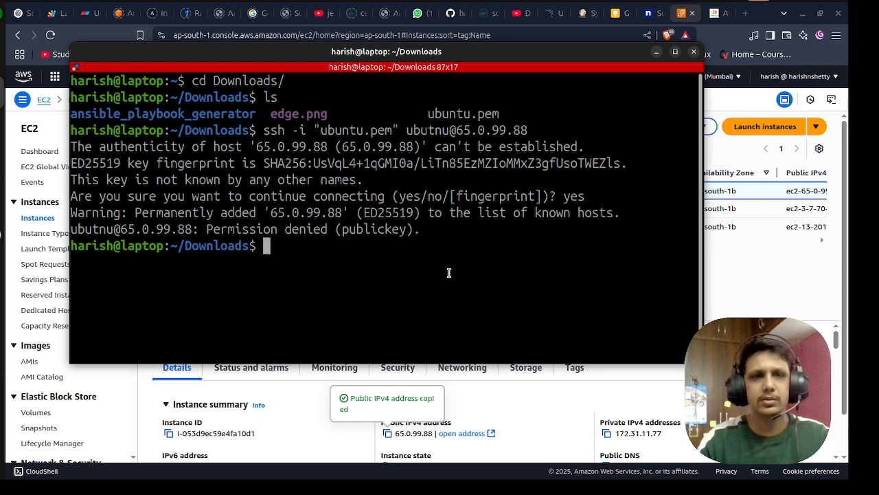
key(Up)
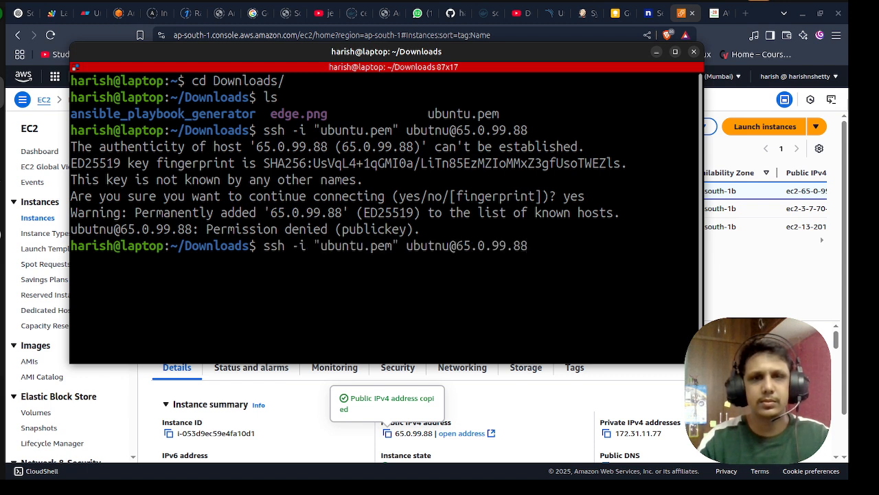
key(Left)
key(Left)
key(Left)
key(Left)
key(Left)
key(Left)
key(Left)
key(Left)
key(Left)
key(Left)
key(Left)
key(Left)
key(Left)
key(Left)
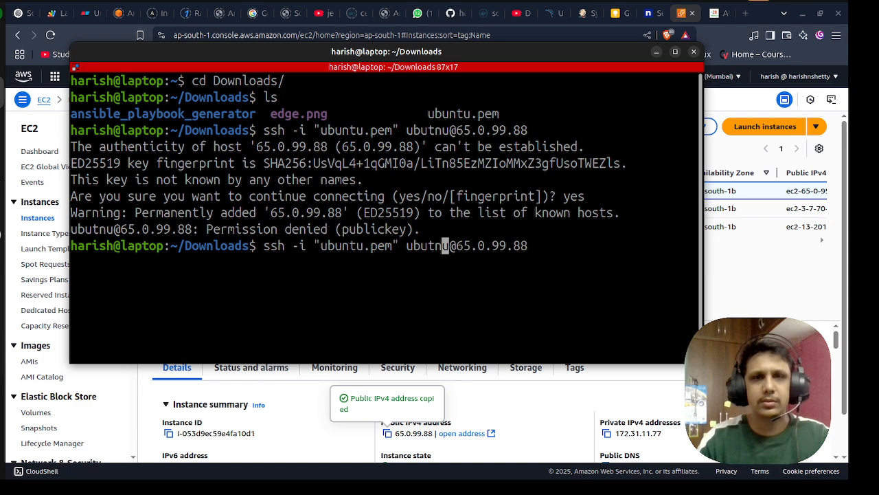
key(Right)
key(Right)
key(BackSpace)
key(BackSpace)
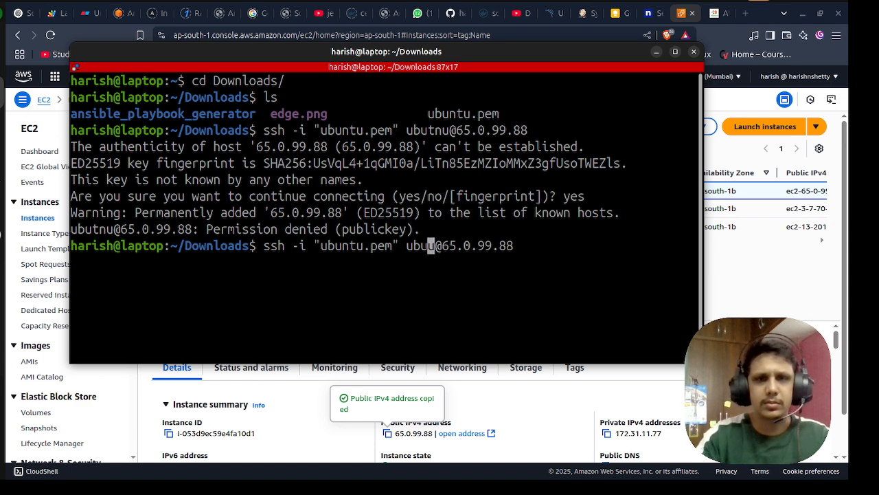
text(ntu)
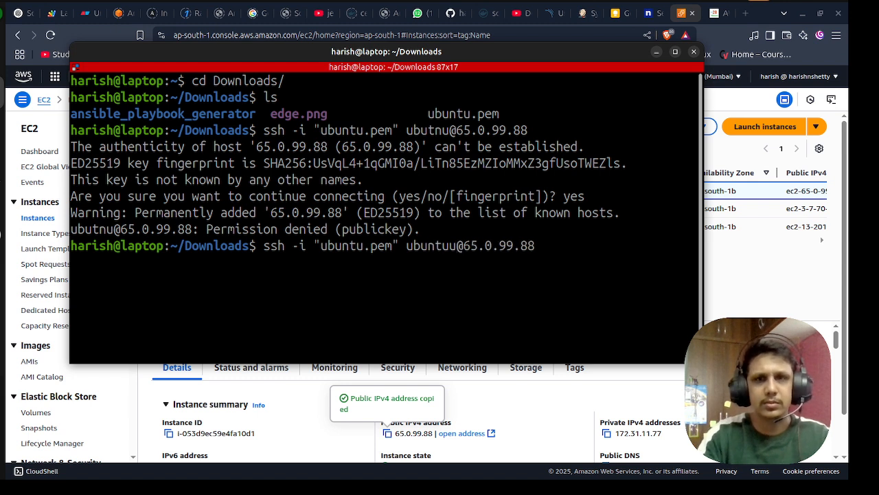
key(BackSpace)
key(BackSpace)
key(BackSpace)
key(BackSpace)
key(BackSpace)
text(bunt)
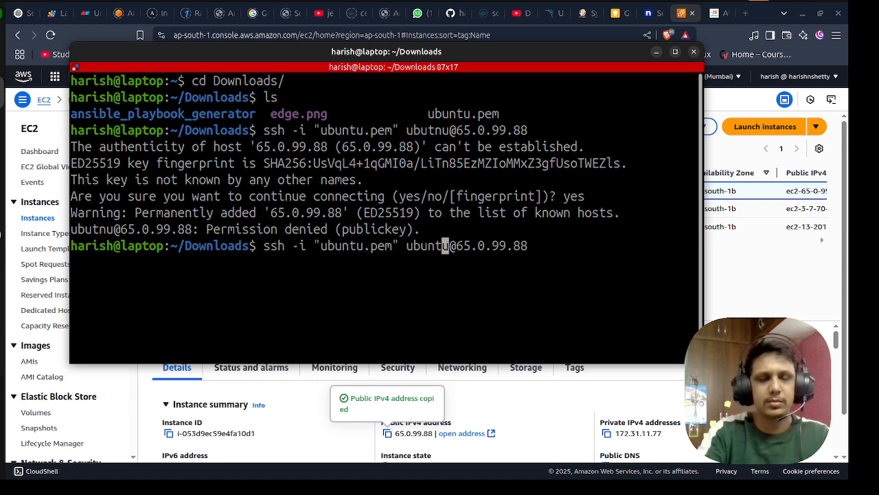
key(Return)
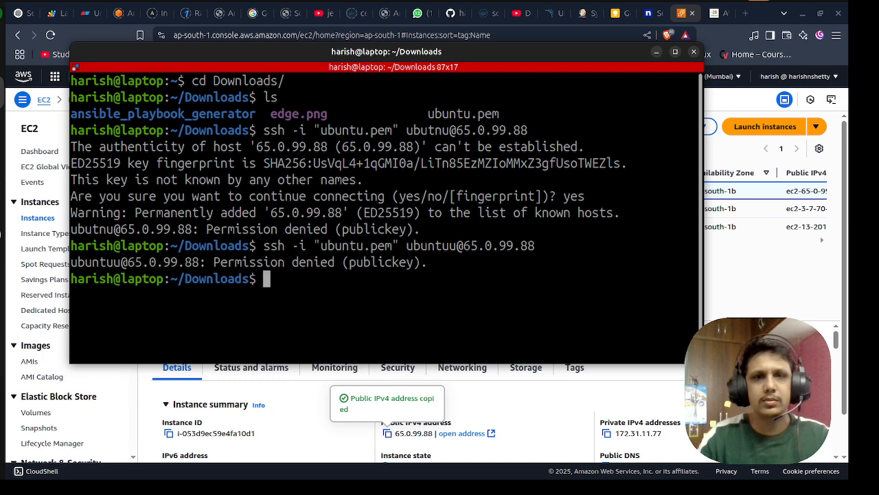
Step: Correct the username in the previous SSH command to ubuntu and connect to 65.0.99.88
key(Up)
key(Left)
key(Left)
key(Left)
key(Left)
key(Left)
key(Left)
key(Left)
key(Left)
key(Left)
key(Left)
key(Left)
key(Left)
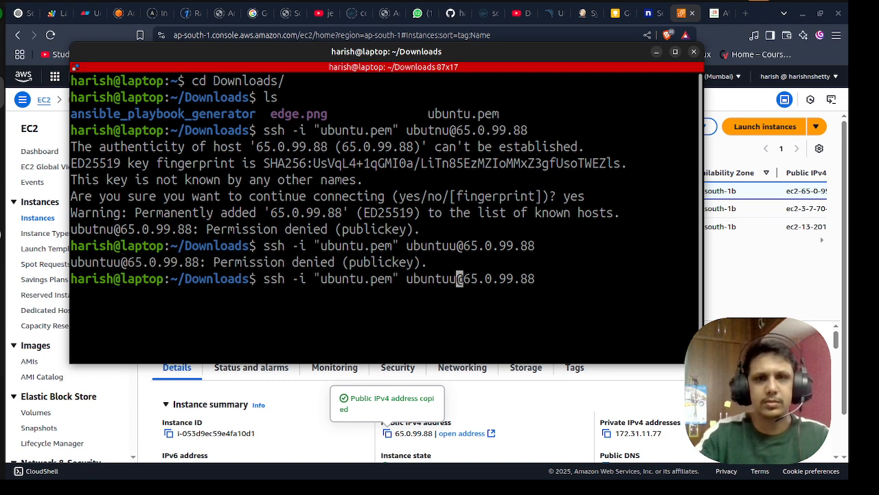
key(BackSpace)
key(Return)
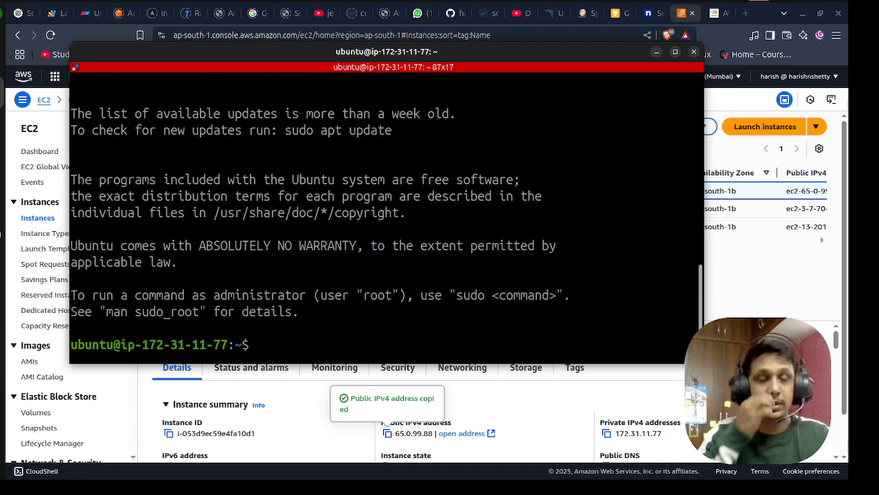
Step: Clear the remote terminal's output and enlarge its text by two zoom levels
text(y)
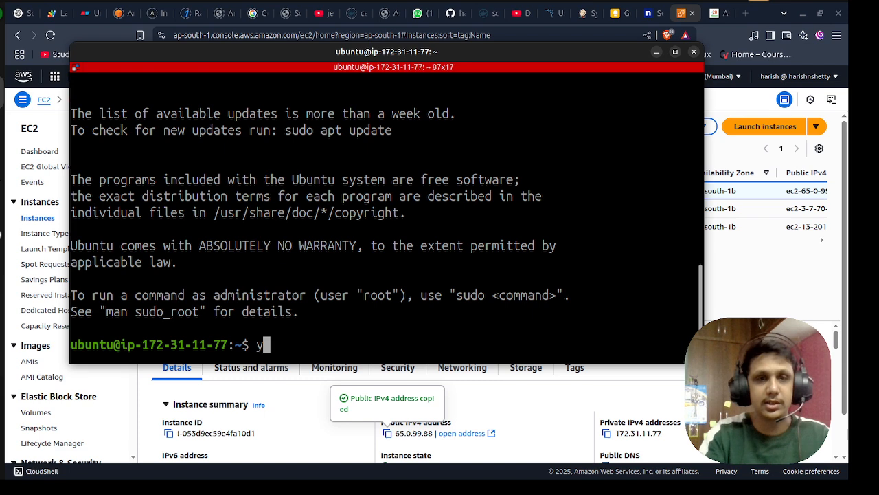
key(BackSpace)
text(clear)
key(Return)
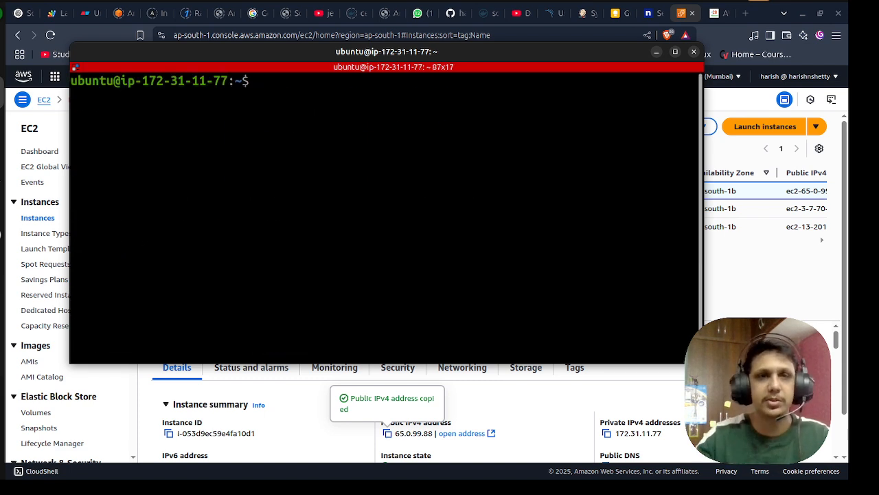
key(ctrl+plus)
key(ctrl+plus)
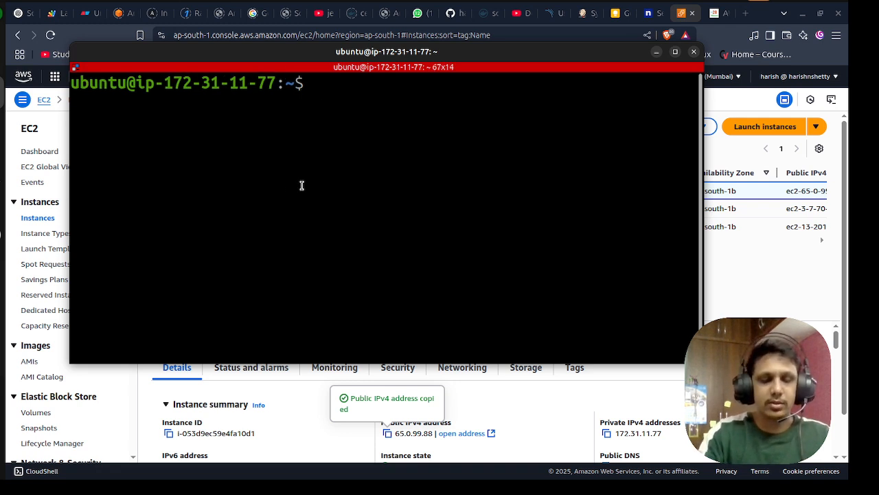
Step: Try to update the package lists on the nginx server with apt update, without root privileges
text(apt )
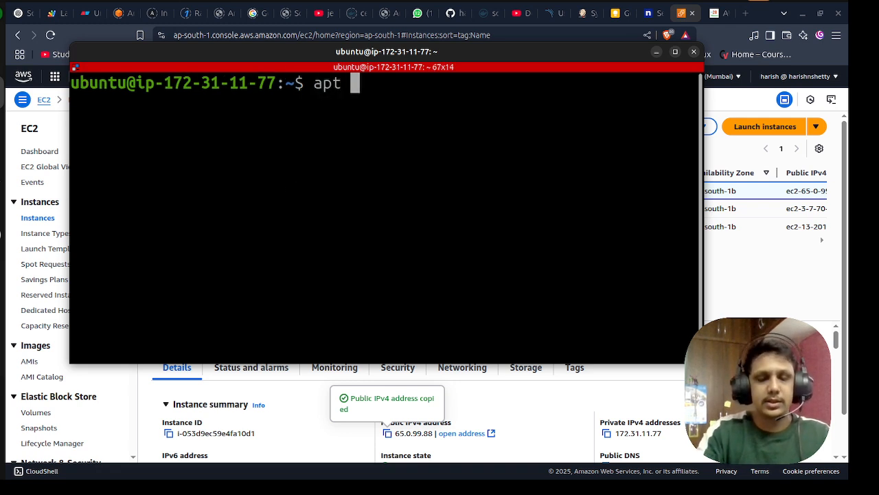
text(update)
key(Return)
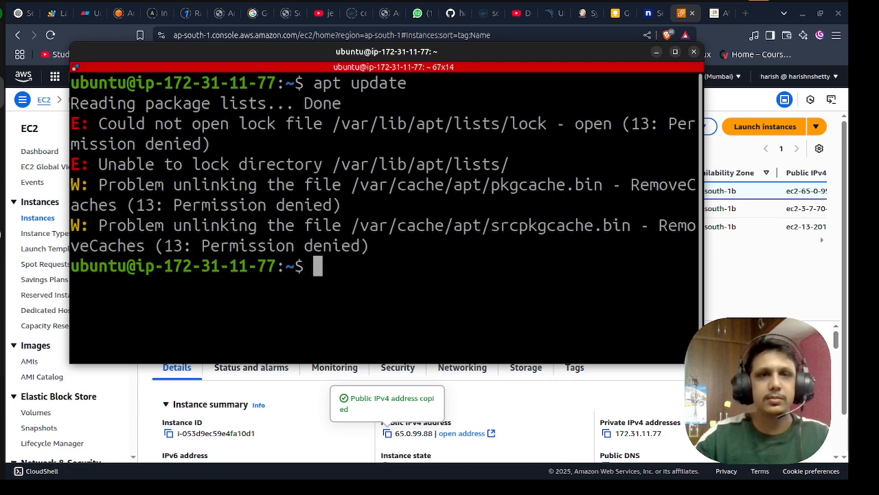
Step: Rerun the package list update on the nginx server with root privileges as sudo apt update
key(Up)
key(Home)
text(sudo)
key(Return)
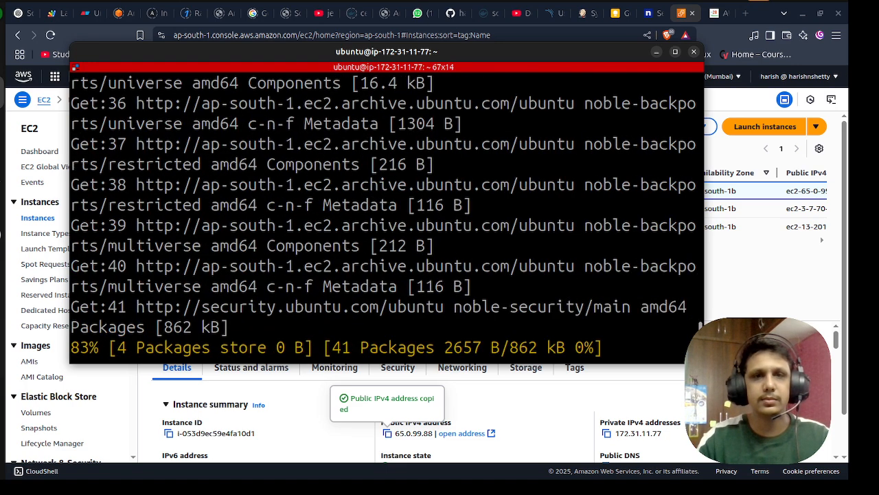
Step: Reduce the remote terminal's text size by one zoom level
key(ctrl+minus)
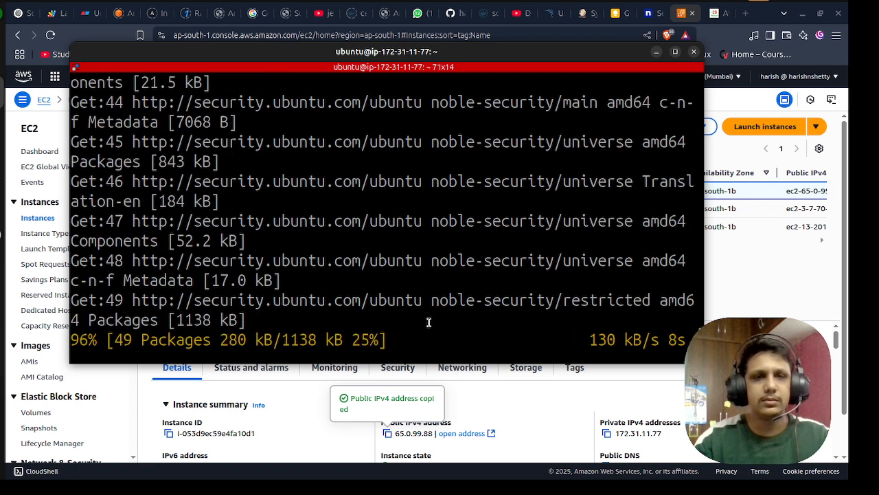
key(alt+Tab)
click(636, 361)
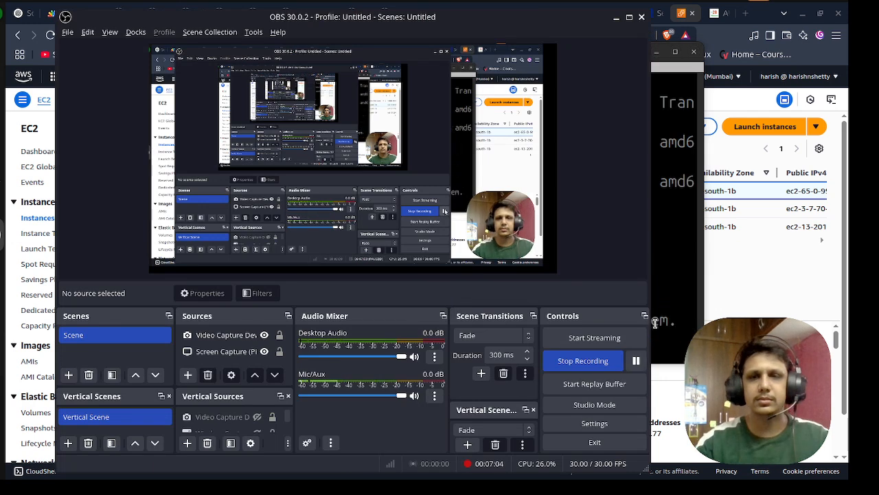
click(617, 18)
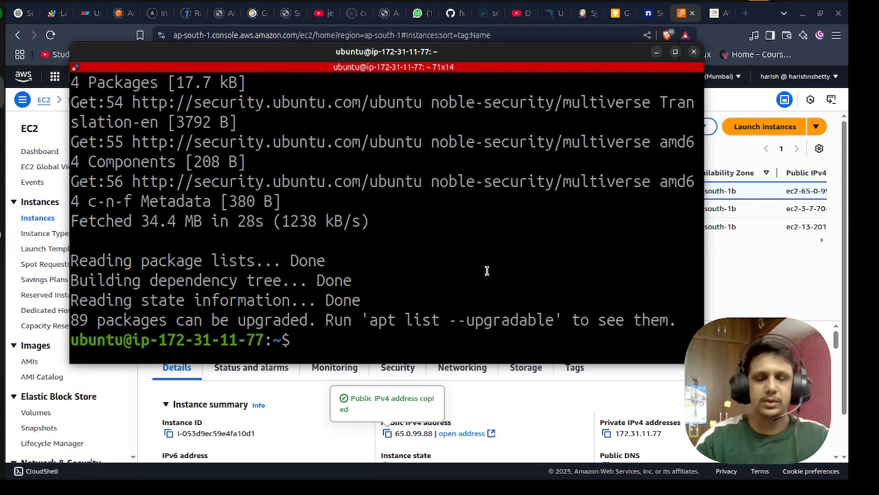
Step: Clear the terminal and install the web server with sudo apt install nginx, agreeing to continue with the installation
text(clear)
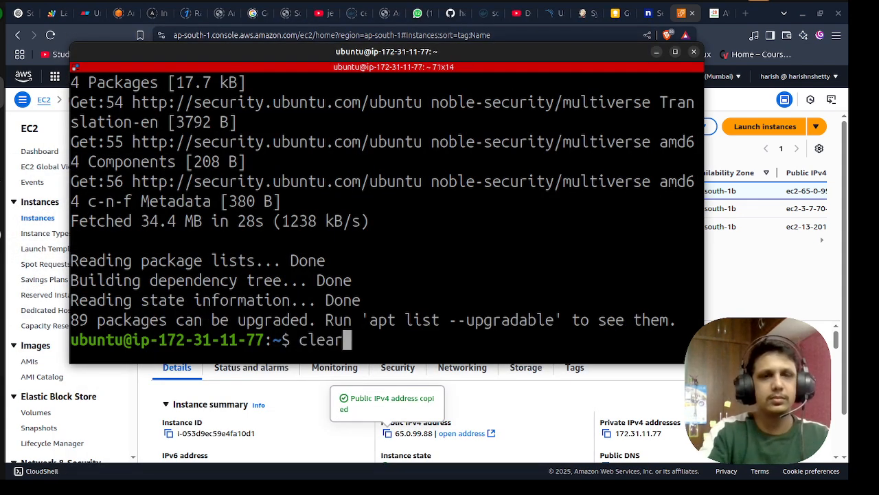
key(Return)
text(sud)
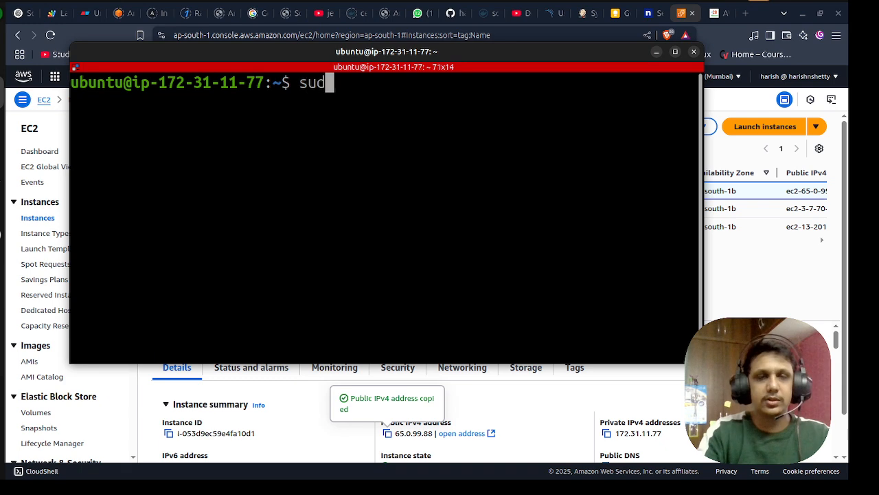
text(o apt inst)
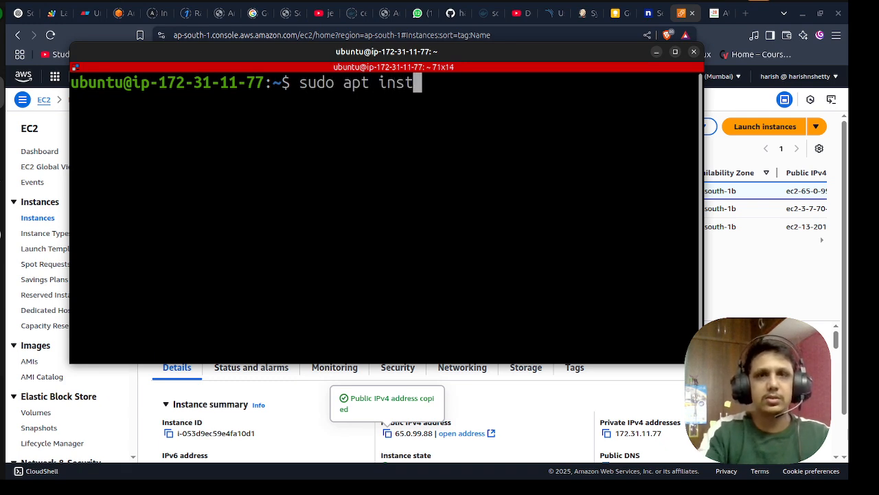
text(all nginx)
key(BackSpace)
key(BackSpace)
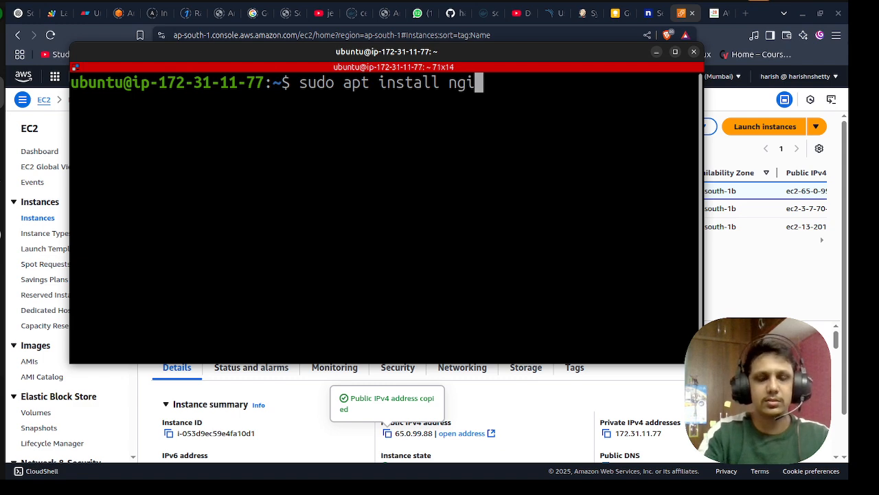
text(nx)
key(Return)
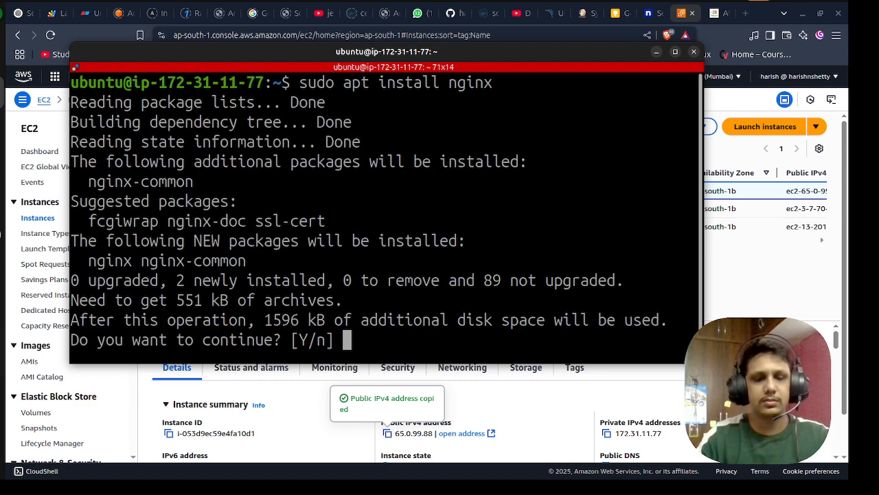
text(y)
key(Return)
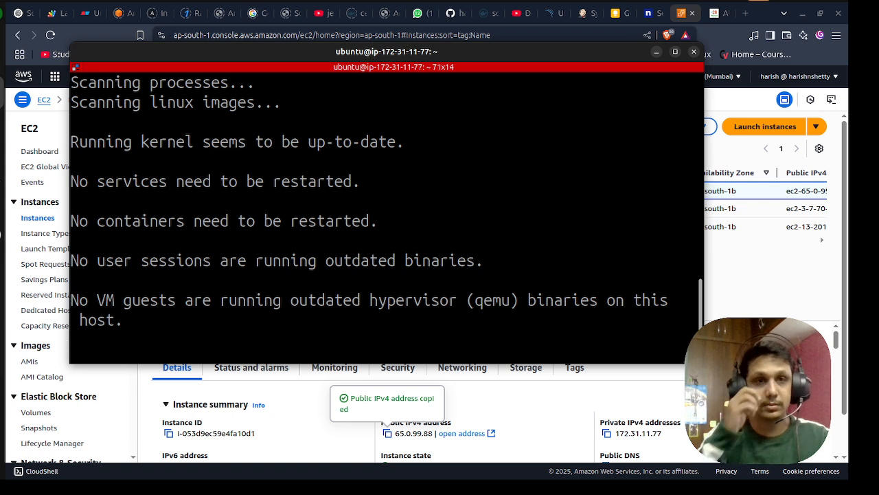
key(Return)
key(Return)
key(Return)
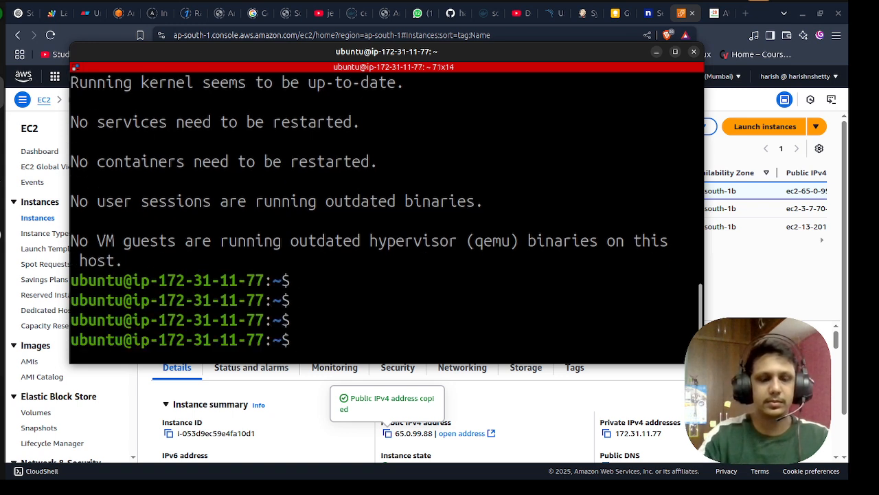
Step: Enable the nginx service at boot with sudo systemctl enable nginx
text(syst)
key(BackSpace)
key(BackSpace)
key(BackSpace)
text(udo)
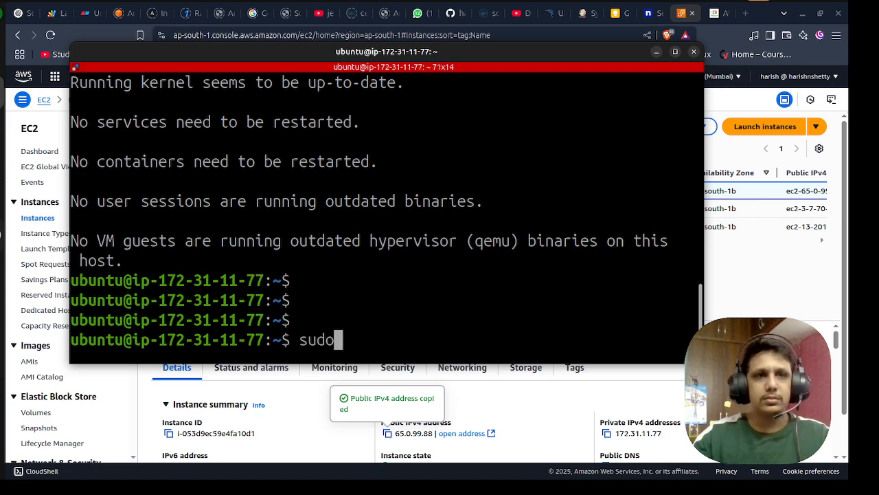
click(1, 234)
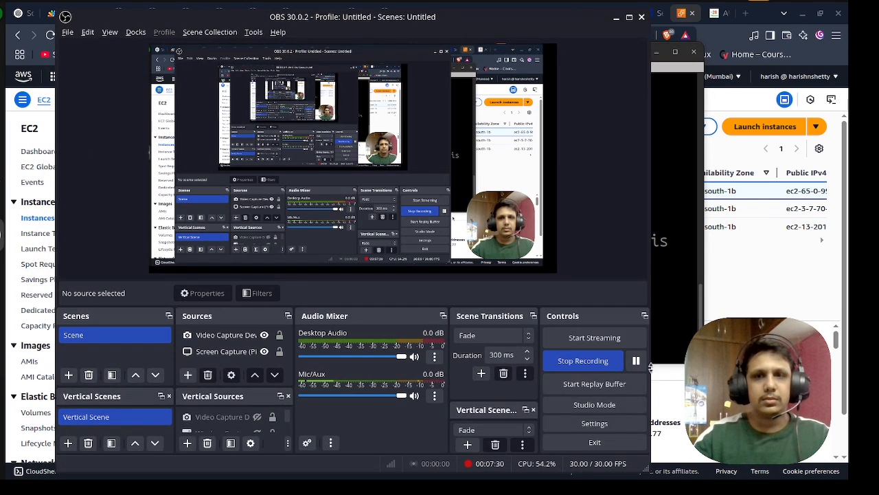
click(617, 17)
text(systemctl )
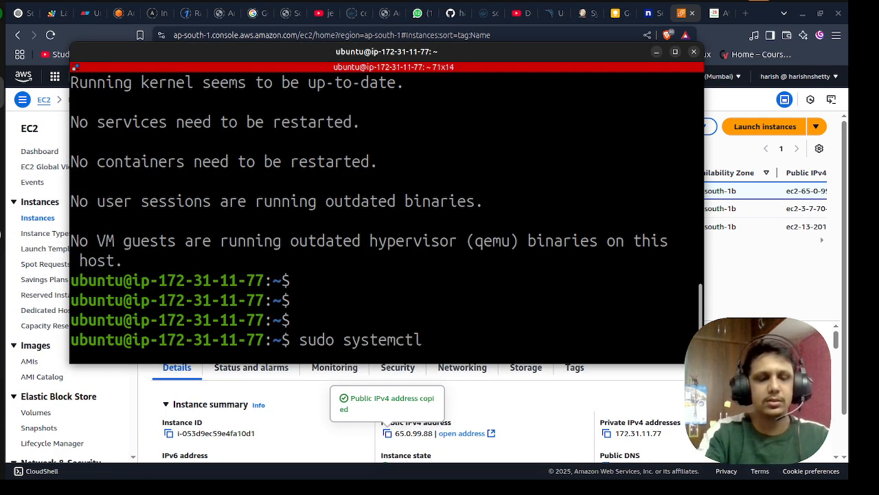
text(enable nginx)
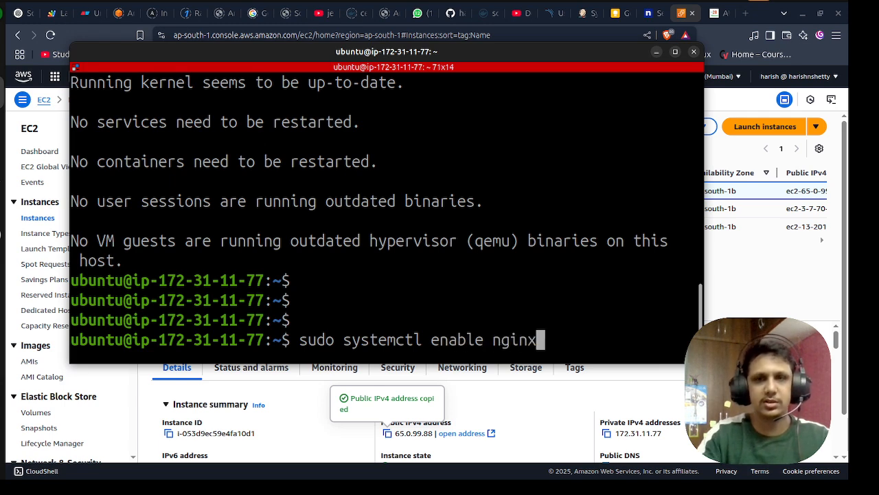
key(Return)
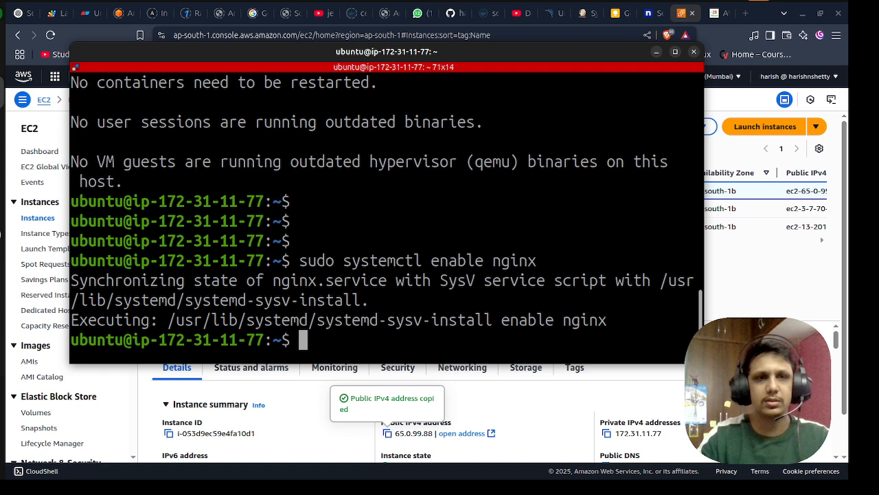
Step: Start the nginx service by changing the previous command to sudo systemctl start nginx and running it
key(Up)
key(Left)
key(Left)
key(Left)
key(Left)
key(Left)
key(Left)
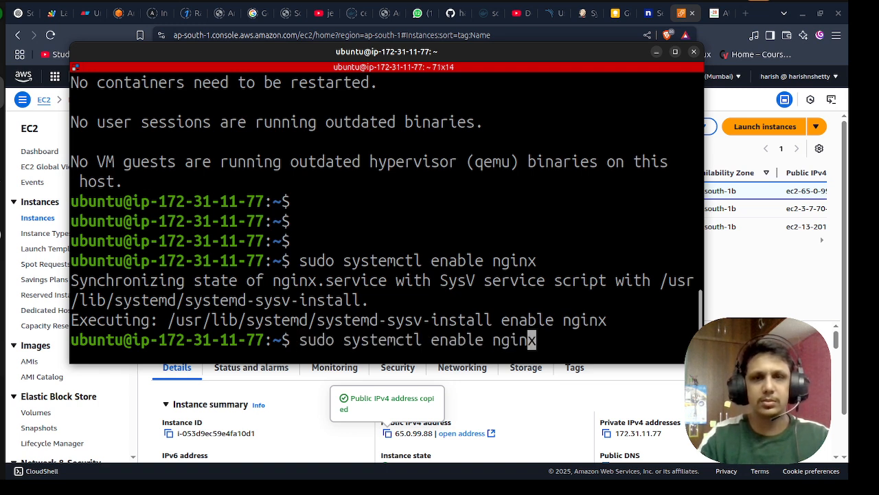
key(BackSpace)
key(BackSpace)
key(BackSpace)
key(BackSpace)
key(BackSpace)
key(BackSpace)
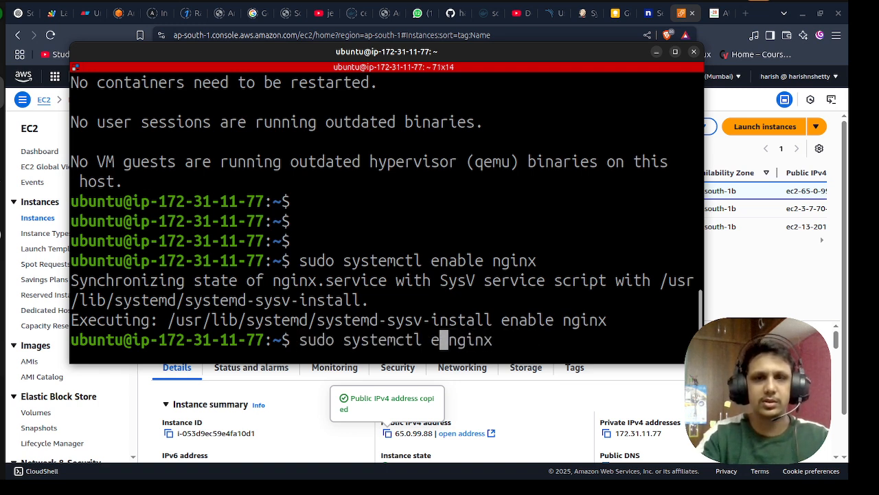
text(start)
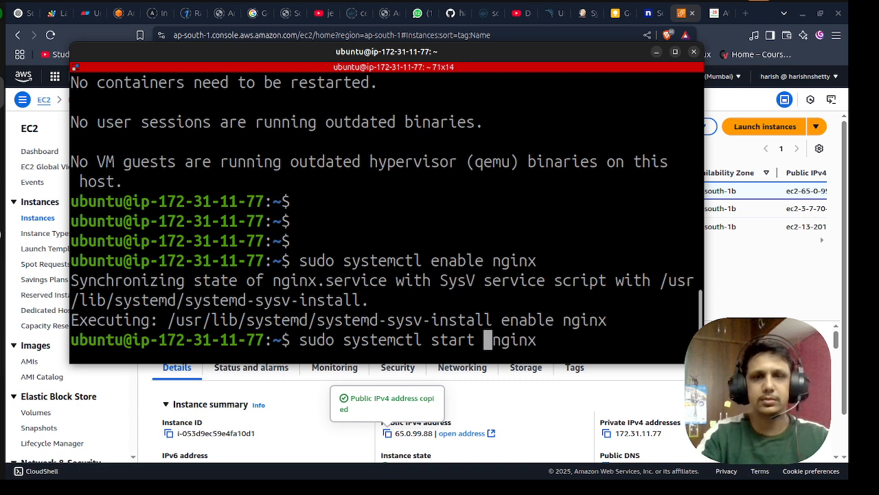
key(BackSpace)
key(Return)
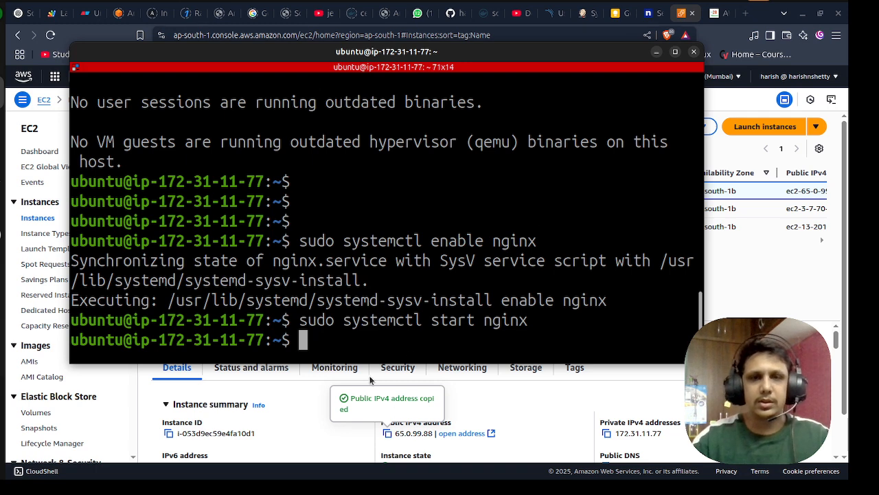
Step: Copy the nginx instance's public IPv4 address and load it in the browser tab holding the load balancer article
click(388, 434)
click(717, 15)
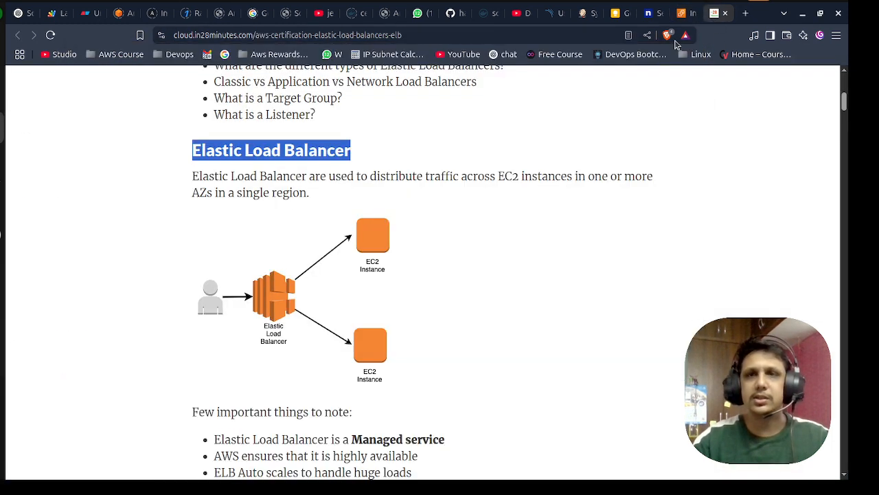
click(493, 35)
key(ctrl+v)
key(Return)
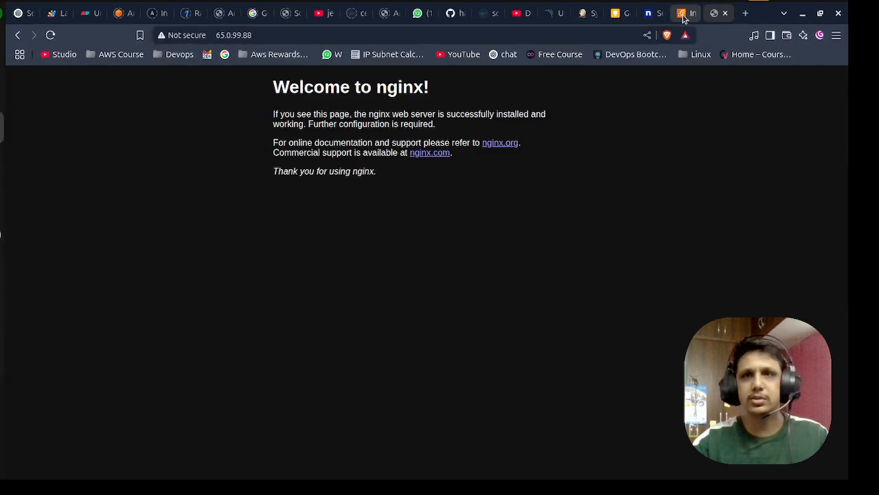
Step: Return to the EC2 instances list, select the apache2 instance and copy its public IPv4 address
click(687, 13)
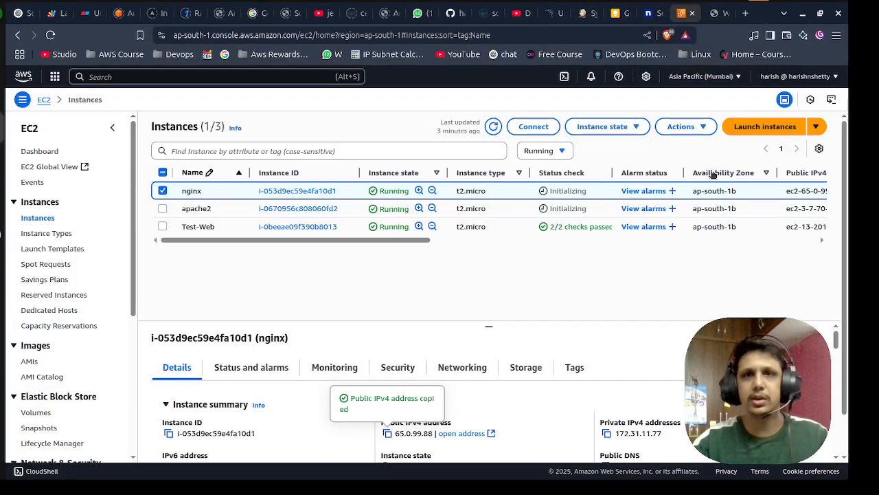
click(201, 208)
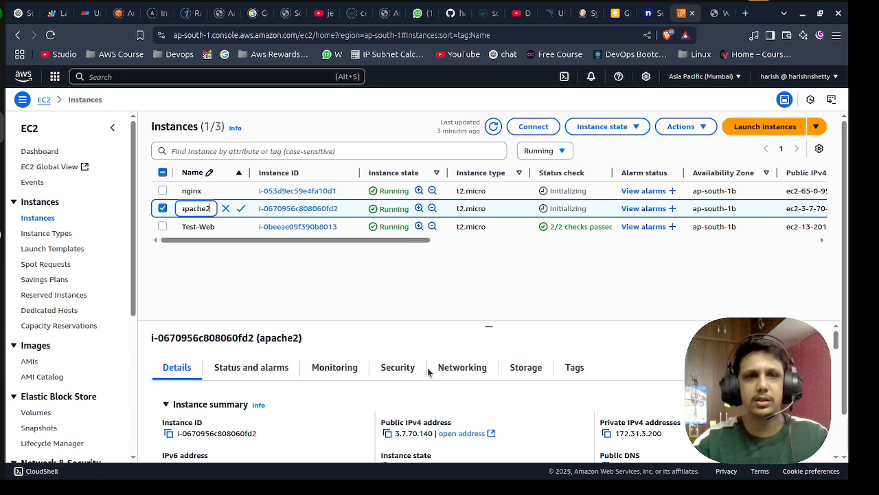
click(388, 434)
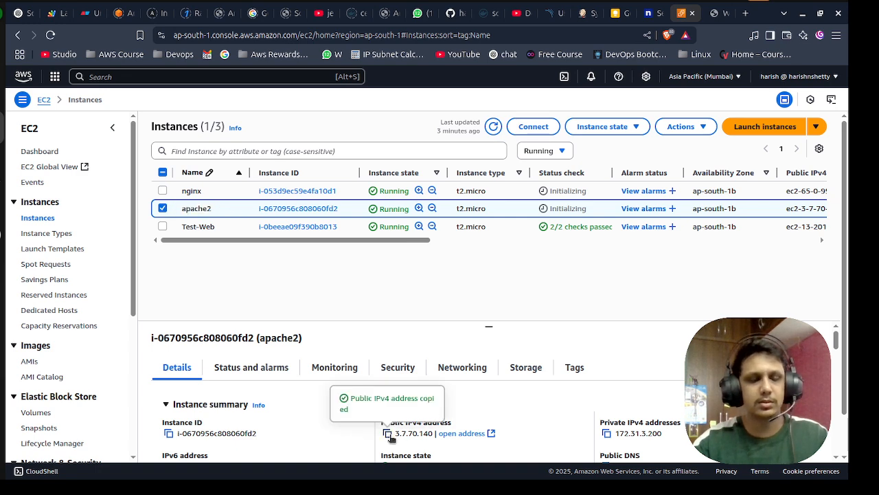
Step: Switch to the terminal, split it into upper and lower panes, enlarge the new pane's text by two zoom levels and maximize the window
key(alt+Tab)
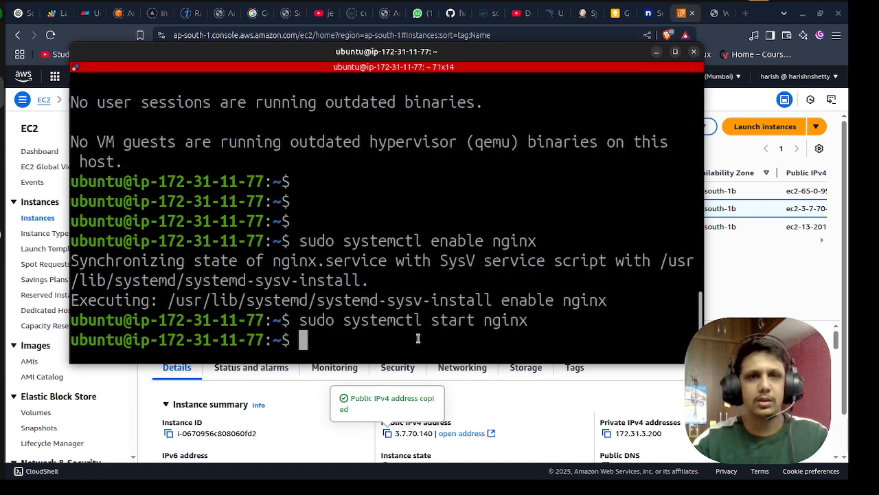
right_click(381, 295)
click(345, 284)
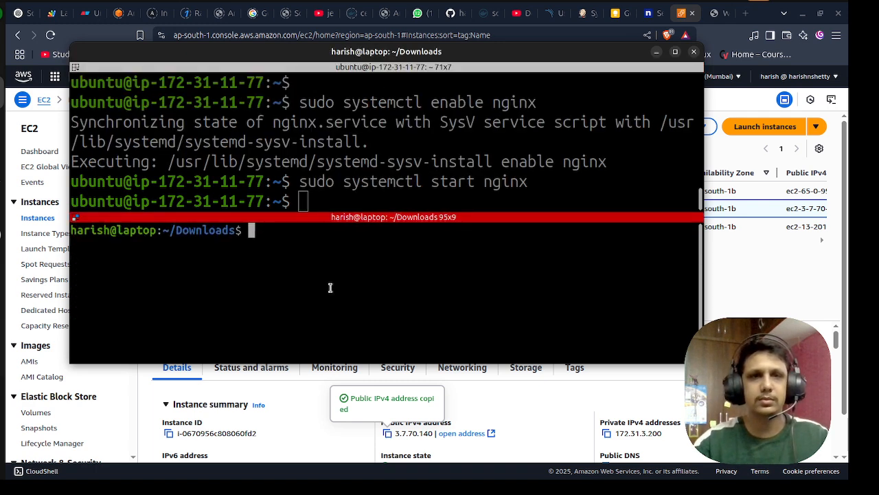
key(ctrl+plus)
key(ctrl+plus)
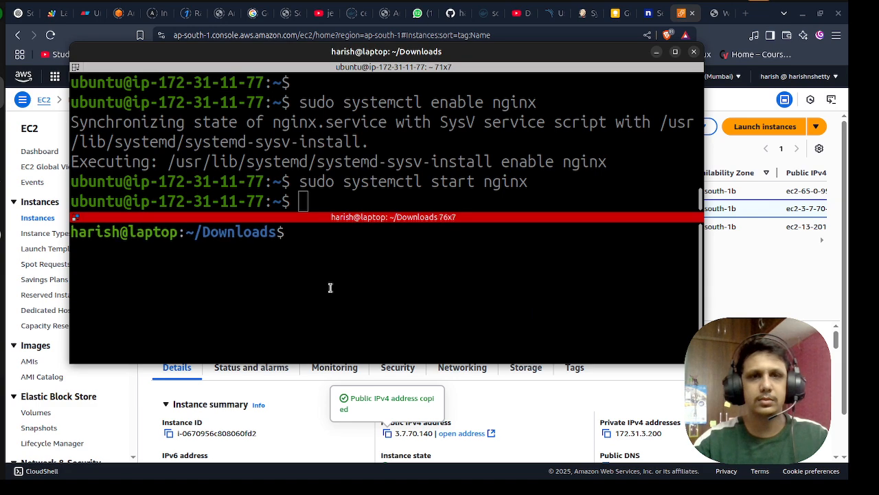
double_click(395, 53)
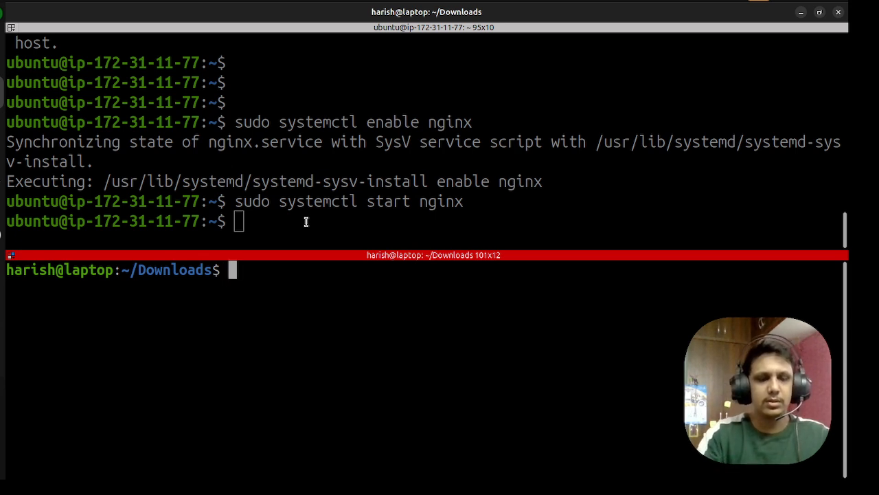
text(ssh -)
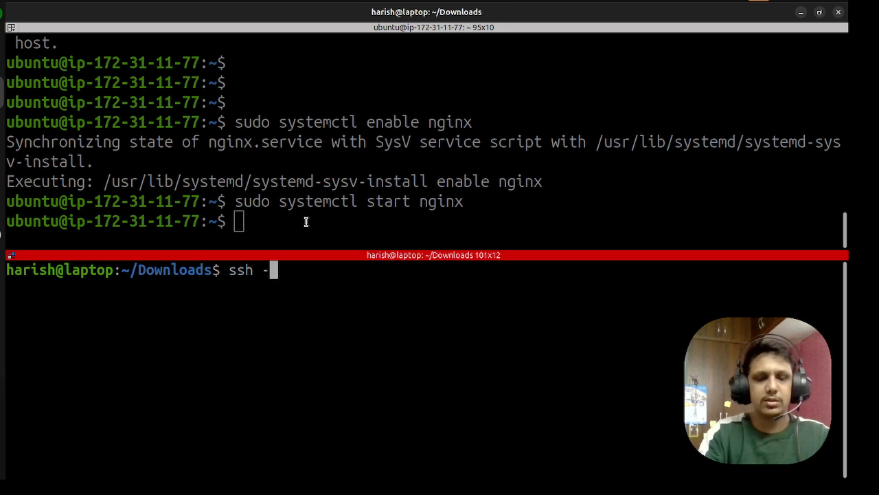
text(i )
text("ubun)
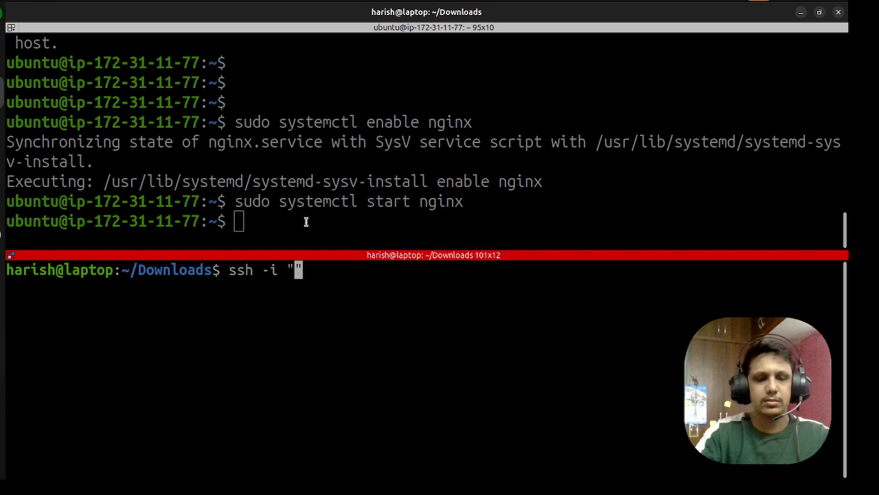
key(Tab)
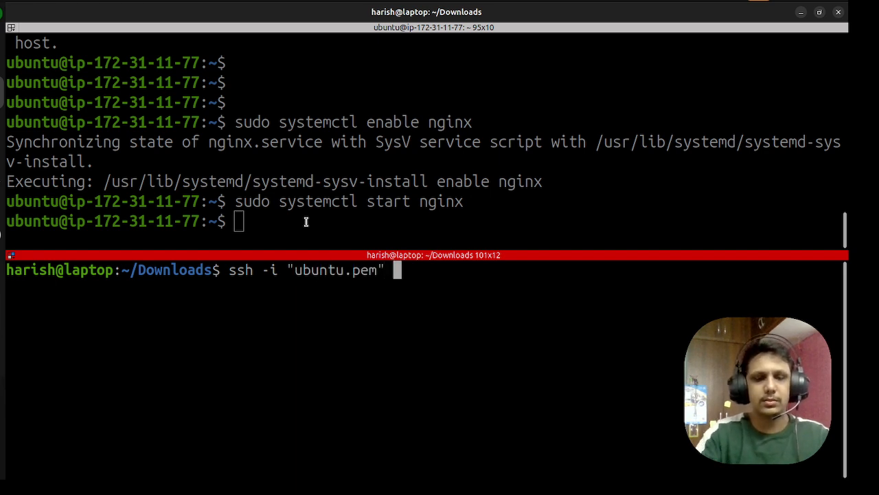
text(ubuntu)
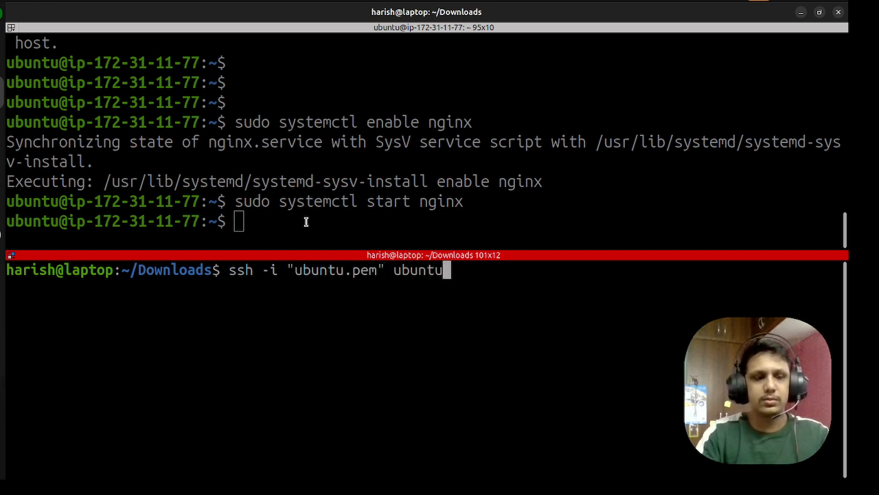
text(@)
key(ctrl+shift+v)
key(Return)
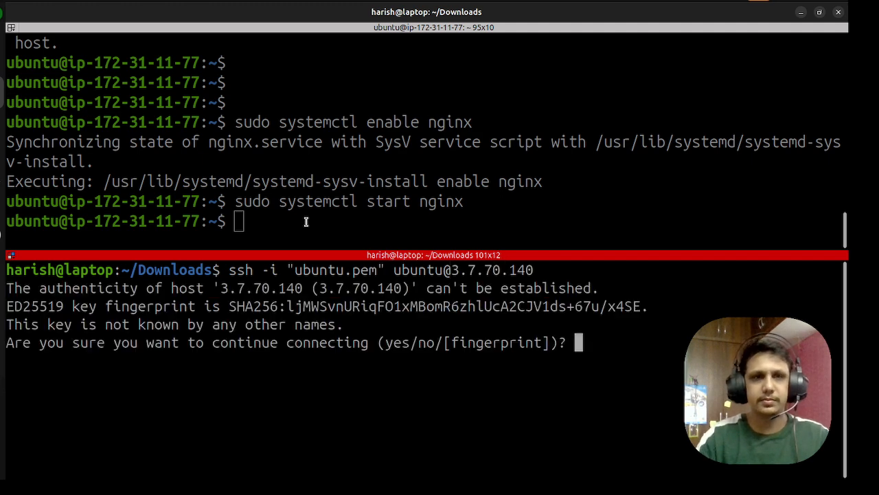
text(yes)
key(Return)
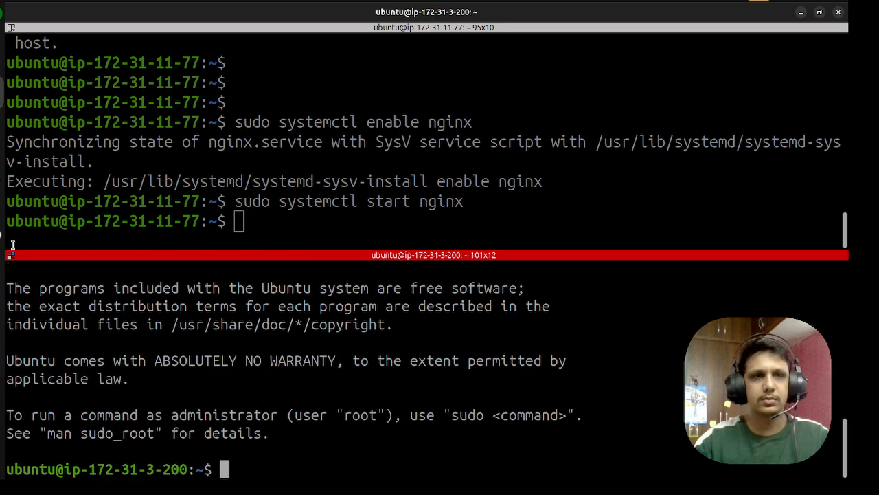
Step: Clear the terminal output of the apache2 instance's session
text(clear)
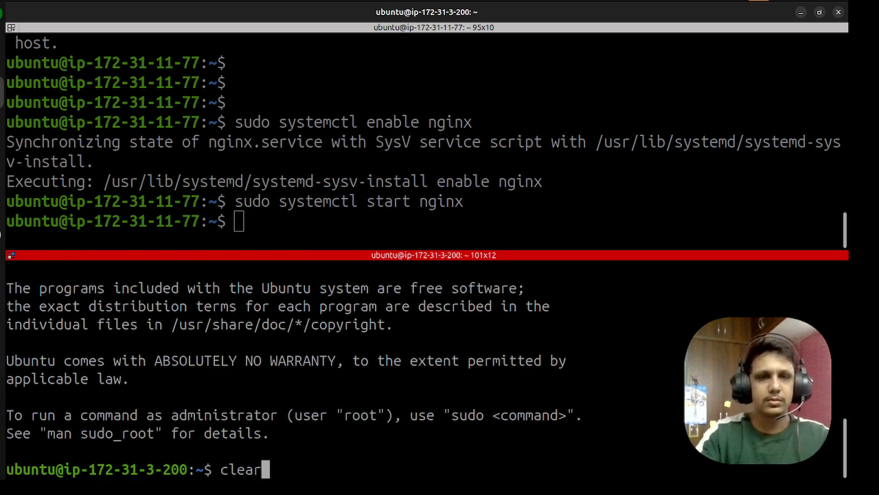
key(Return)
key(alt+Tab)
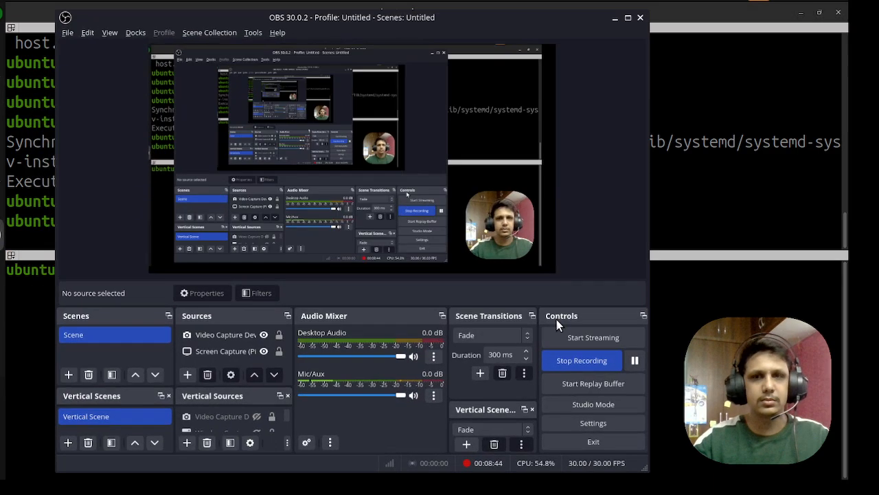
click(636, 360)
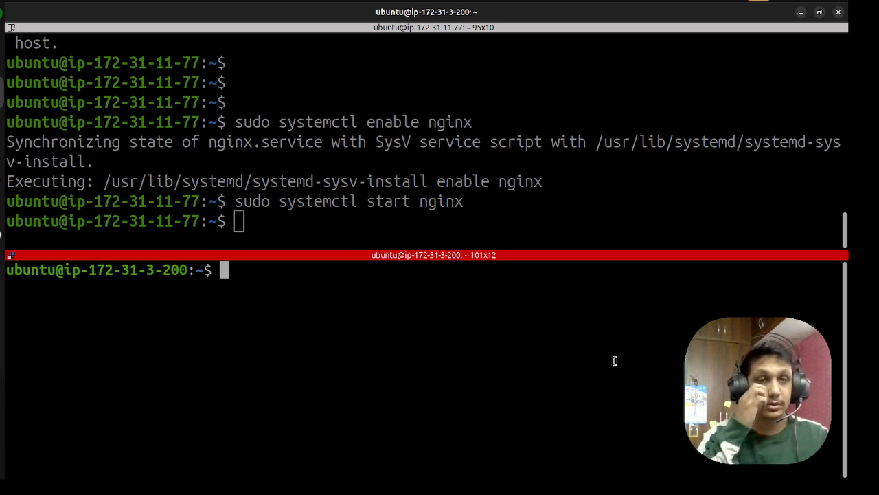
Step: Refresh the package lists on the apache2 instance with sudo apt update
text(sudo apt )
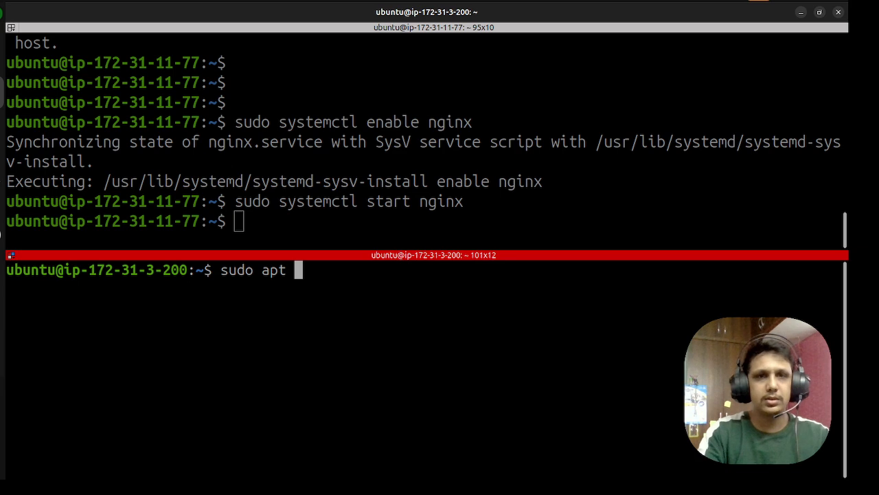
text(ins)
key(BackSpace)
key(BackSpace)
key(BackSpace)
text(update)
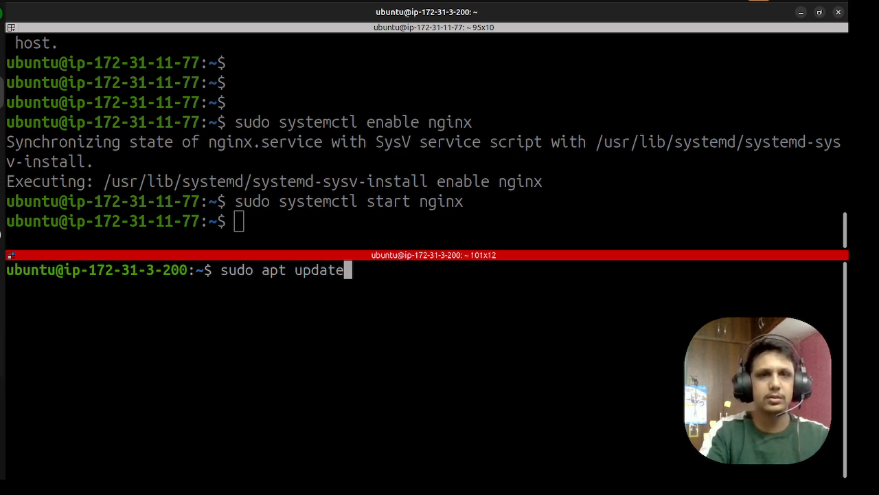
key(Return)
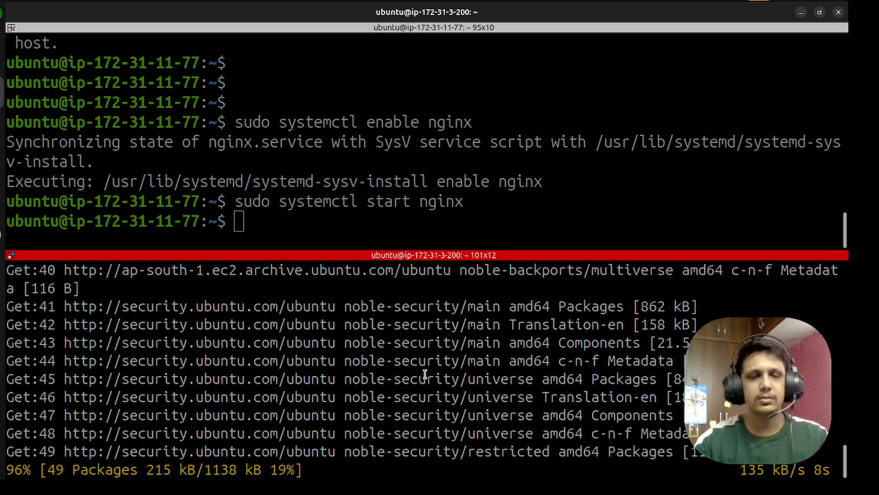
Step: In the nginx instance's terminal pane, set the hostname to nginx with sudo hostnamectl hostname nginx
click(342, 233)
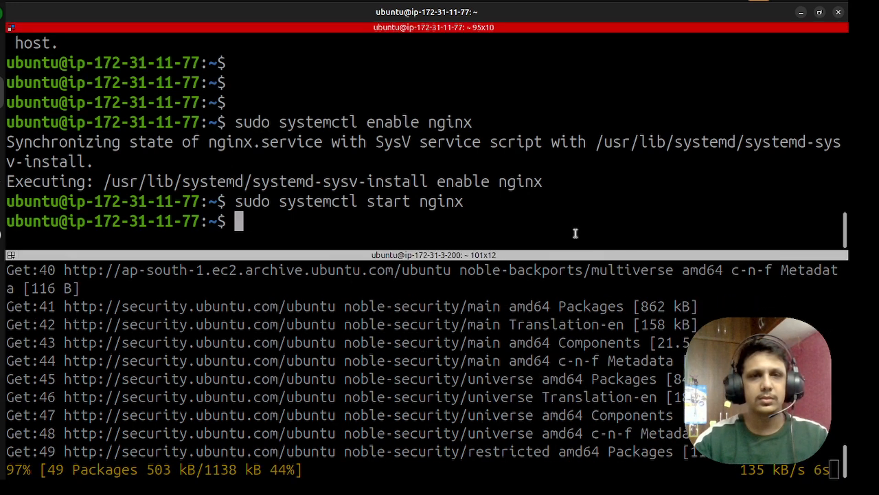
text(sudo )
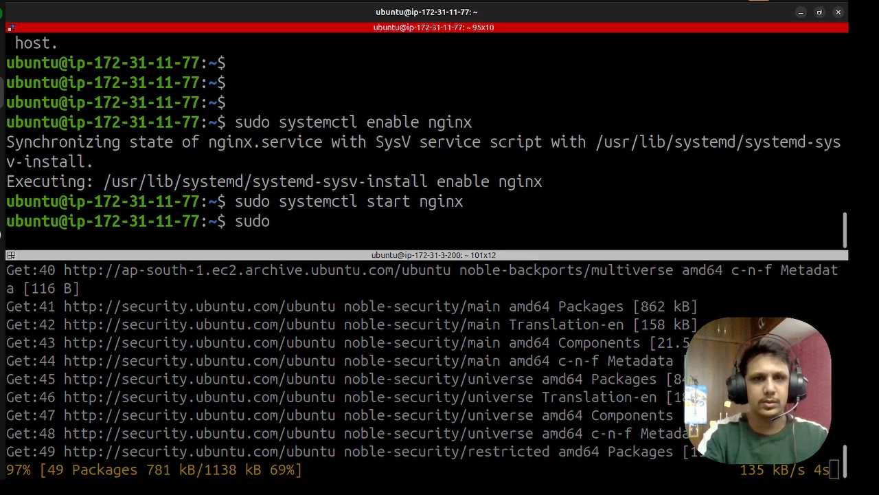
text(hos)
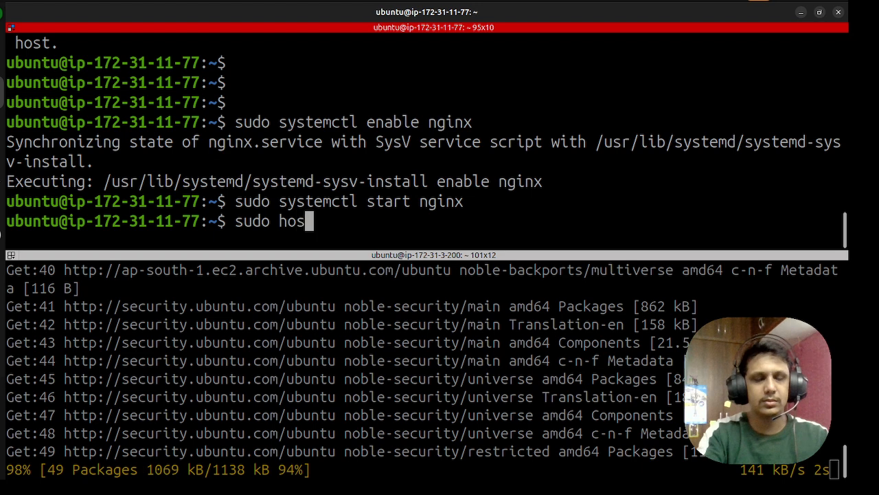
text(tnamectl)
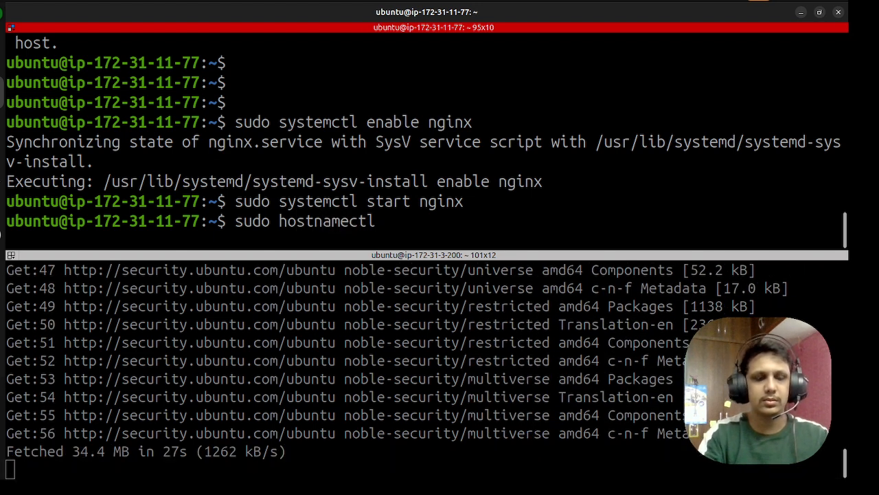
text( hostname )
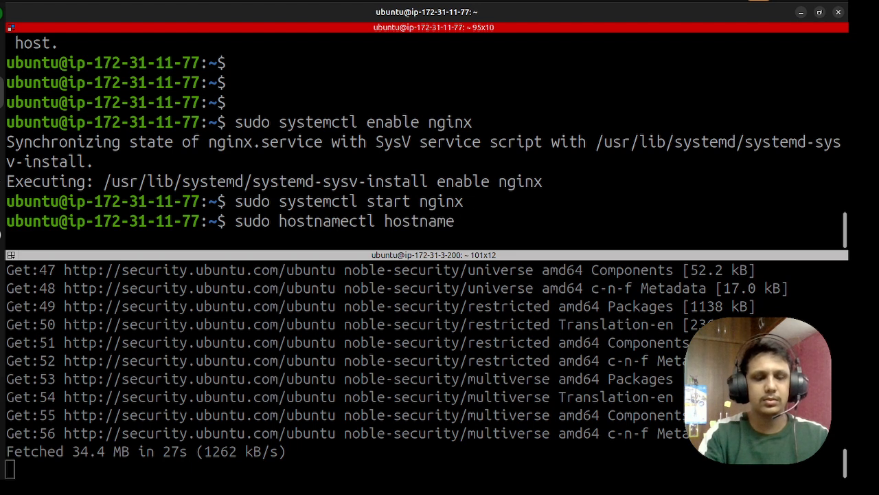
text(nginx)
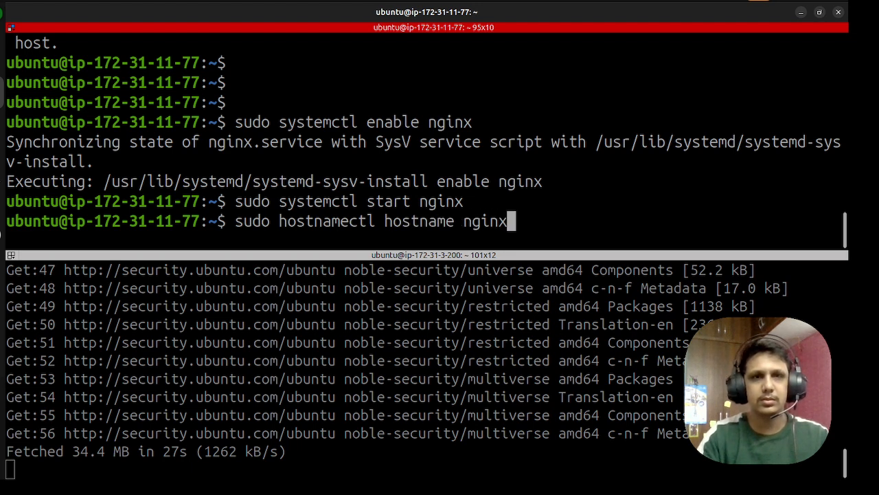
key(Return)
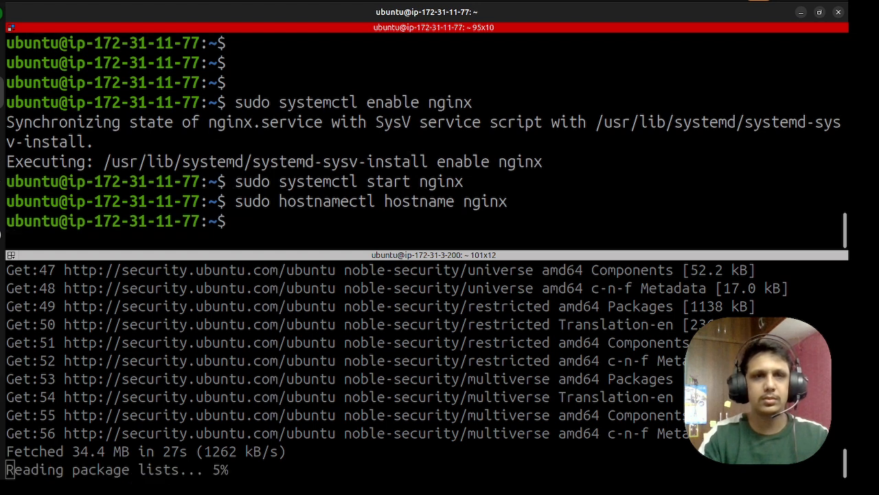
Step: Check the nginx instance's current hostname with the hostname command
key(Return)
key(Return)
text(hst)
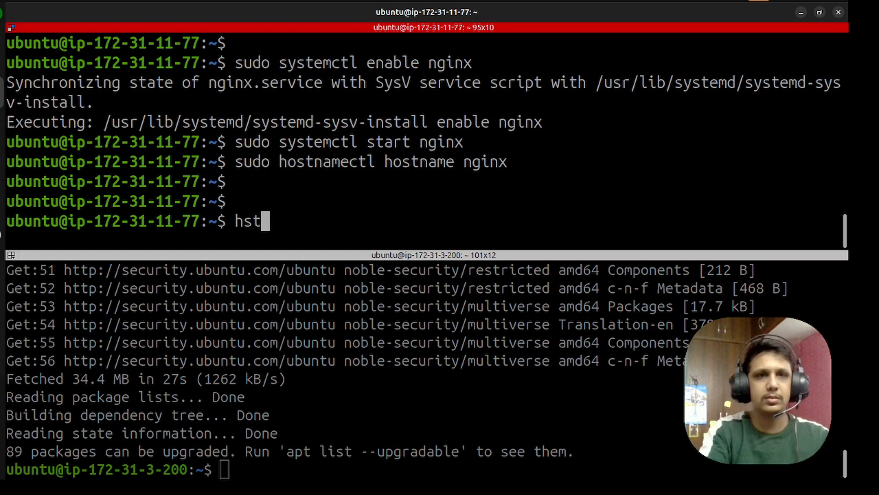
key(BackSpace)
key(BackSpace)
text(ostname)
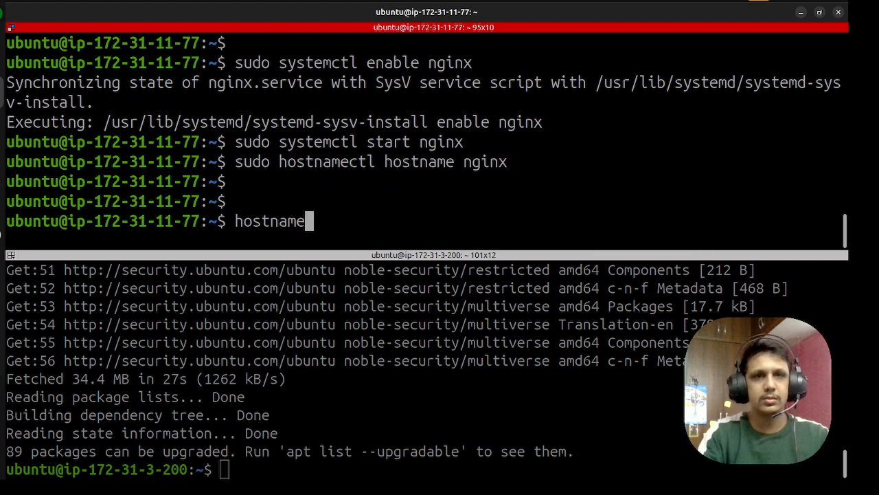
key(Return)
Step: Clear the apache2 instance's terminal pane and install Apache with sudo apt install apache2, accepting the installation
click(471, 426)
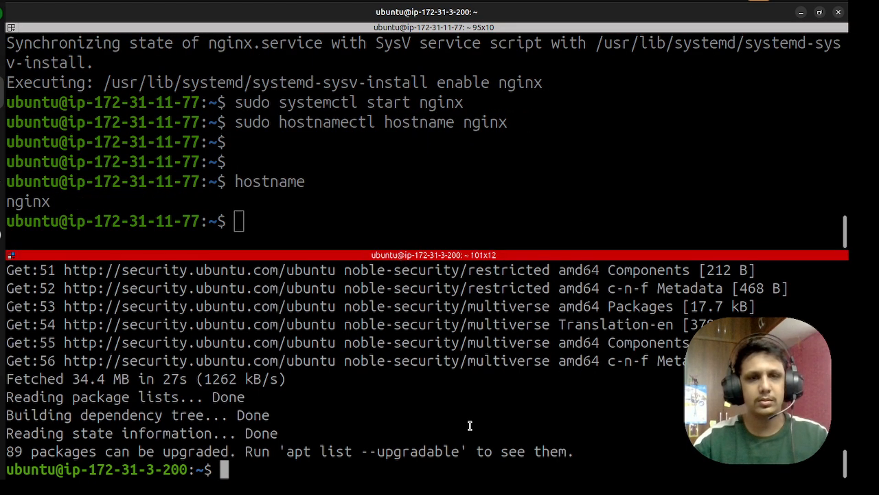
text(clear)
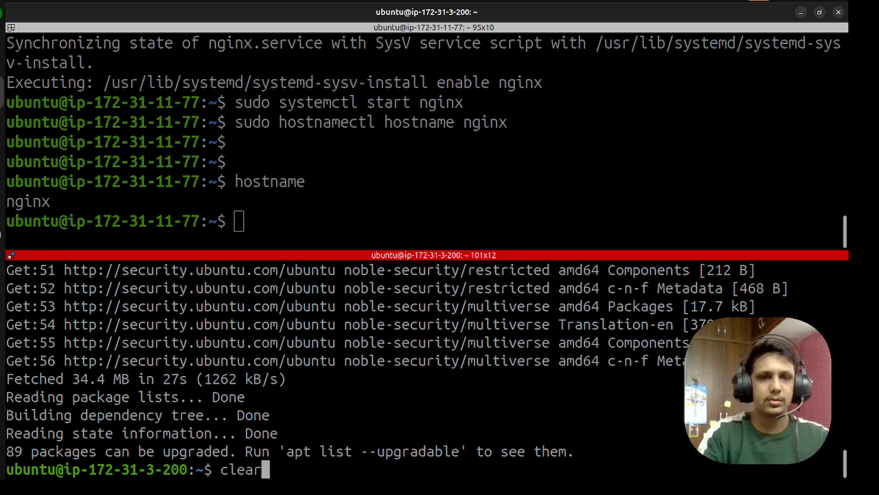
key(Return)
text(apt)
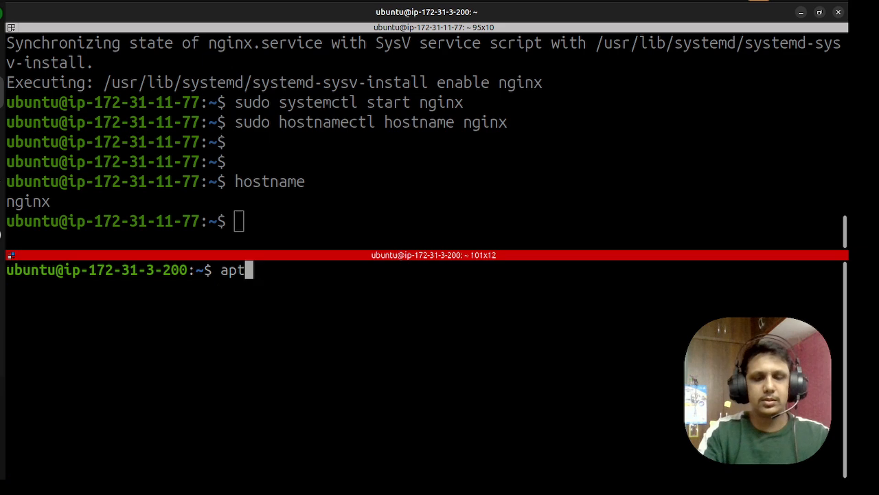
key(BackSpace)
key(BackSpace)
key(BackSpace)
text(sudo apt i)
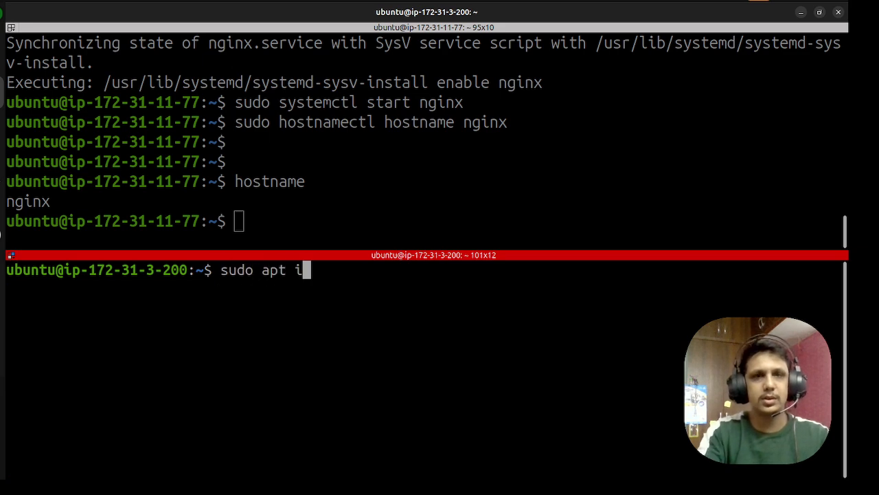
text(nstall apa)
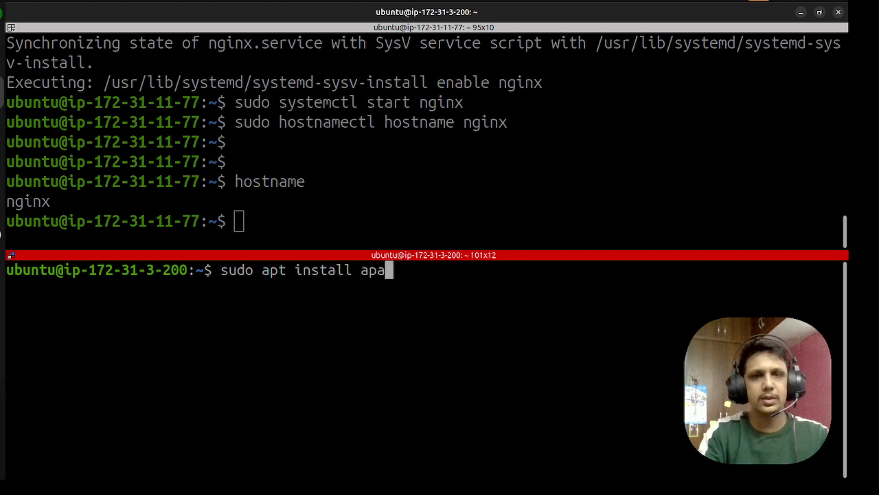
text(che2)
key(Return)
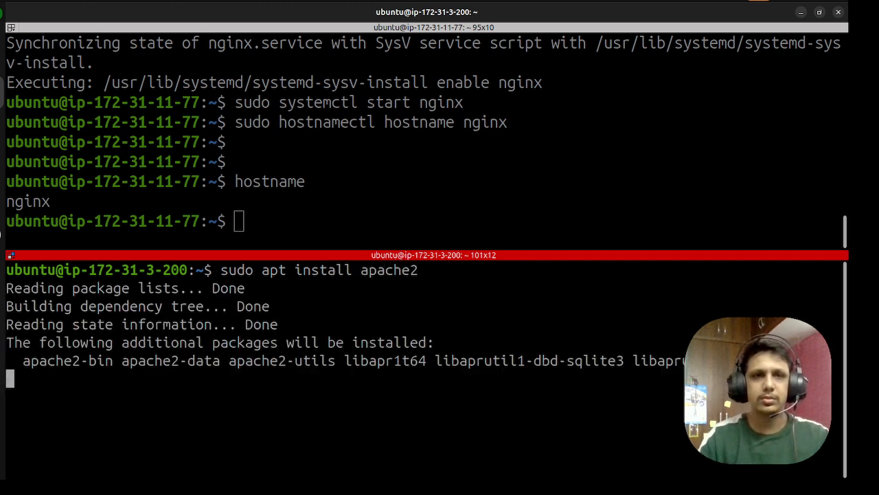
text(y)
key(Return)
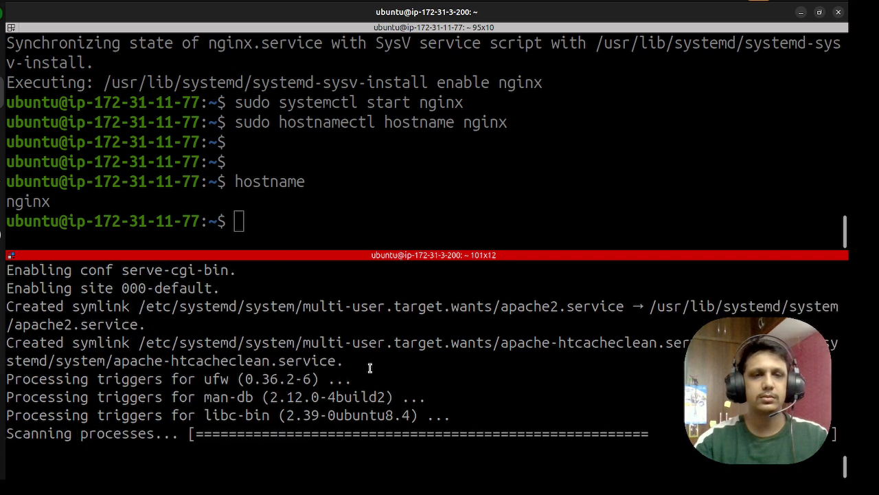
key(Return)
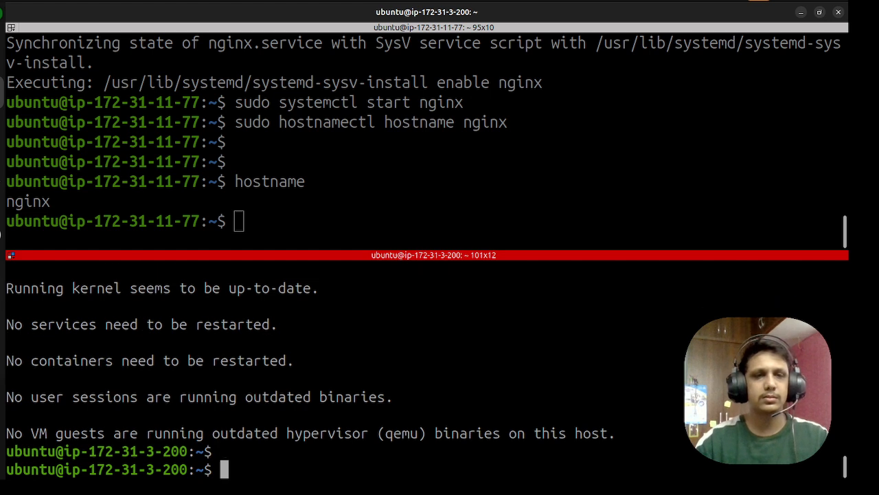
Step: Clear the terminal output and enable the Apache service at boot with sudo systemctl enable apache2
text(clear)
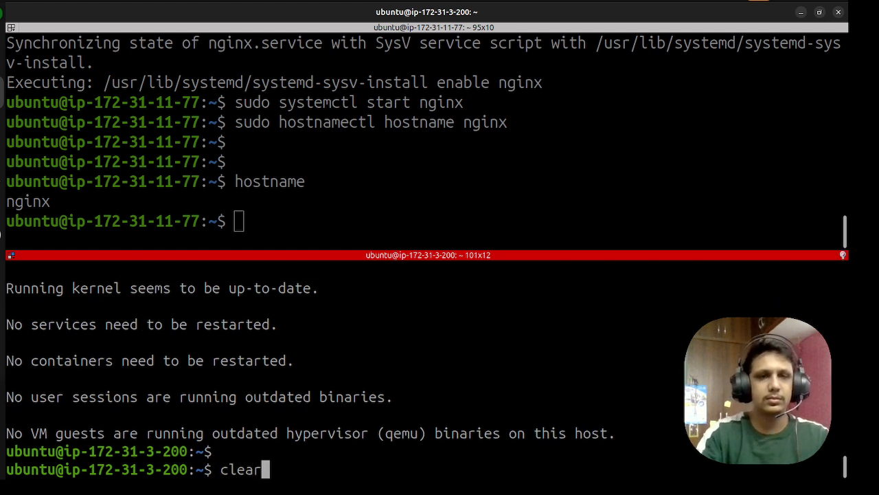
key(Return)
text(sudo systemctl )
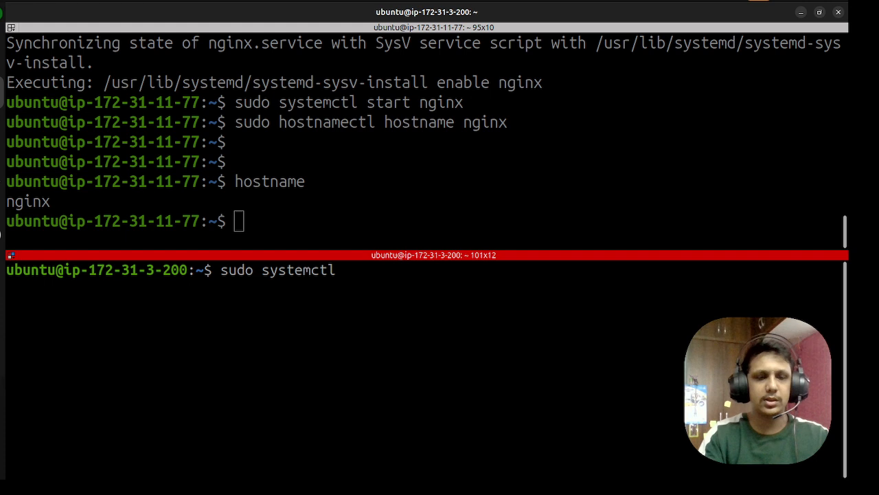
text(enable )
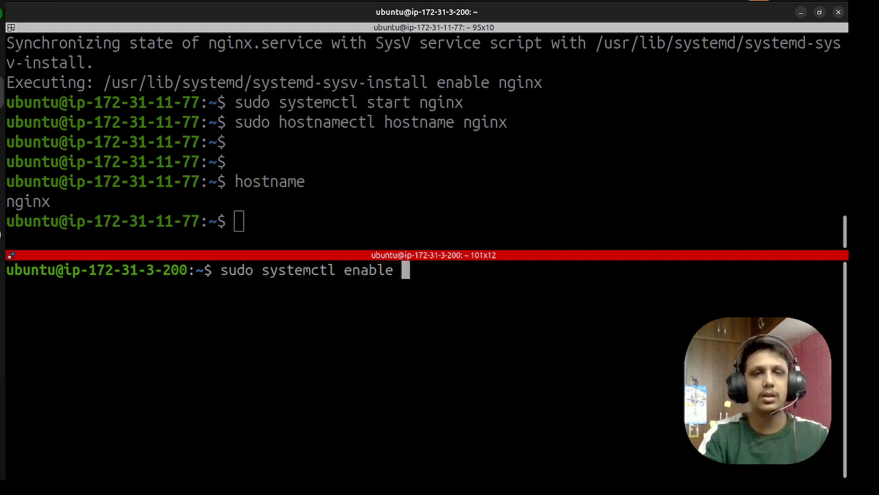
text(apache2)
key(Return)
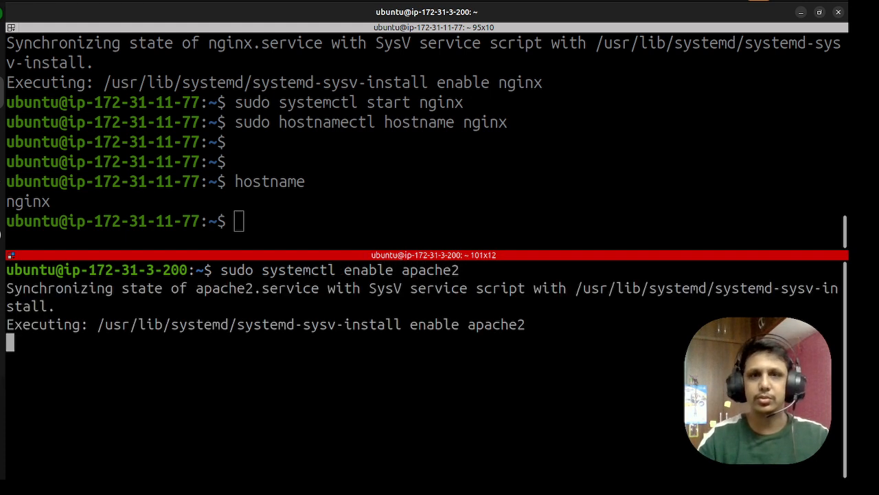
Step: Recall the enable command, change enable to start, and run sudo systemctl start apache2
key(Up)
key(Left)
key(Left)
key(Left)
key(Left)
key(Left)
key(Left)
key(Left)
key(Left)
key(Left)
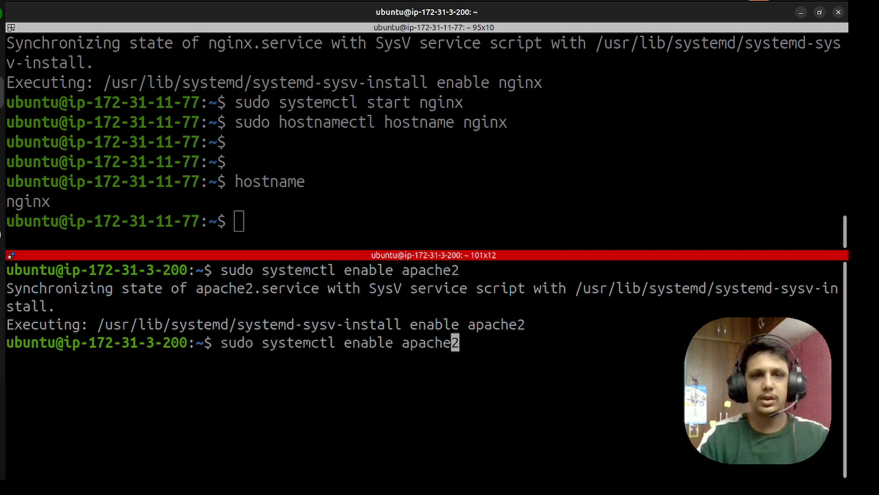
key(Right)
key(BackSpace)
key(BackSpace)
key(BackSpace)
key(BackSpace)
key(BackSpace)
key(BackSpace)
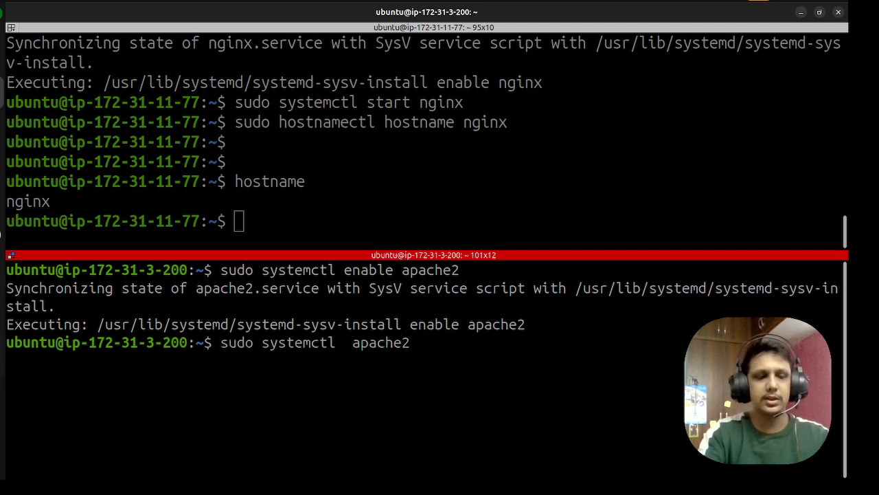
text(start)
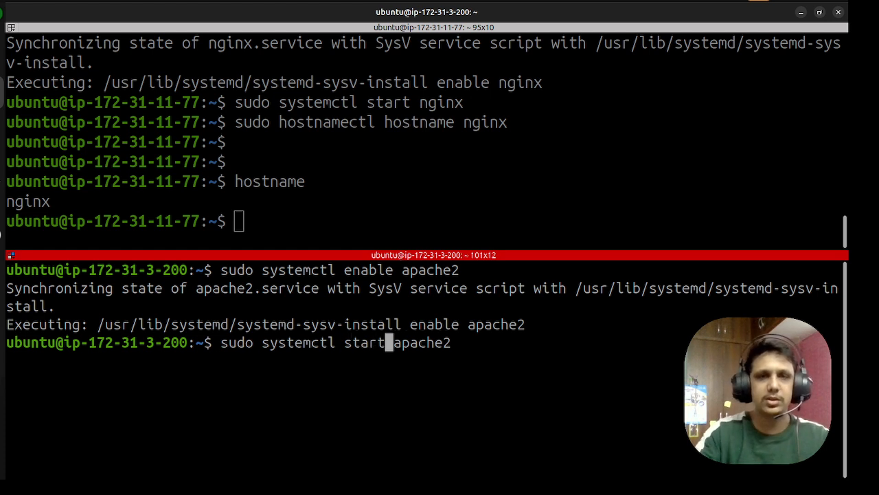
key(Return)
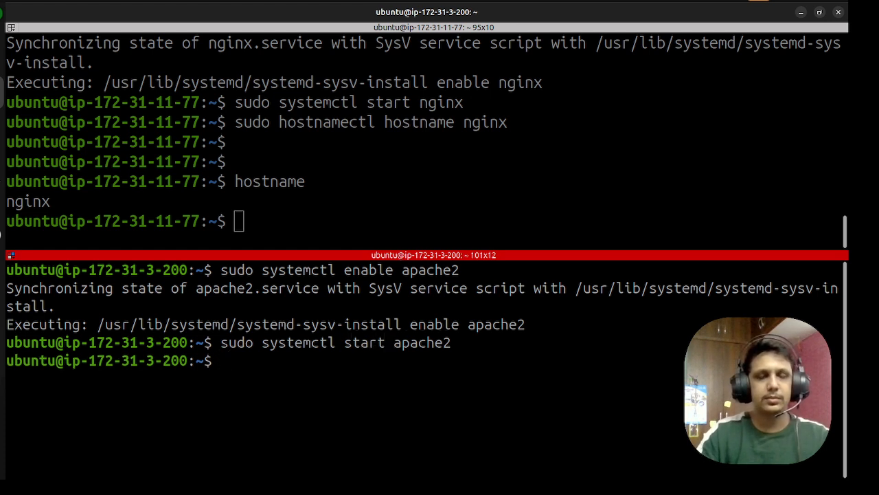
Step: Clear the apache2 instance's terminal pane and set its hostname by running sudo hostnamectl hostname apache2
text(clear)
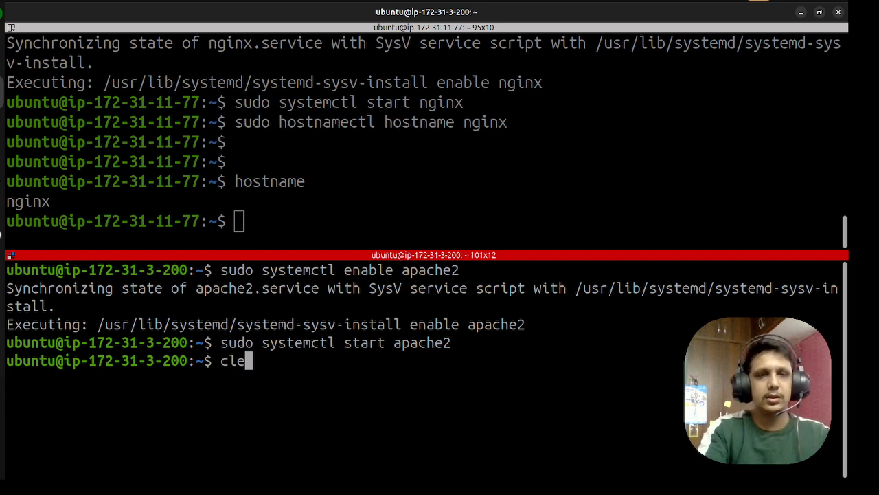
key(Return)
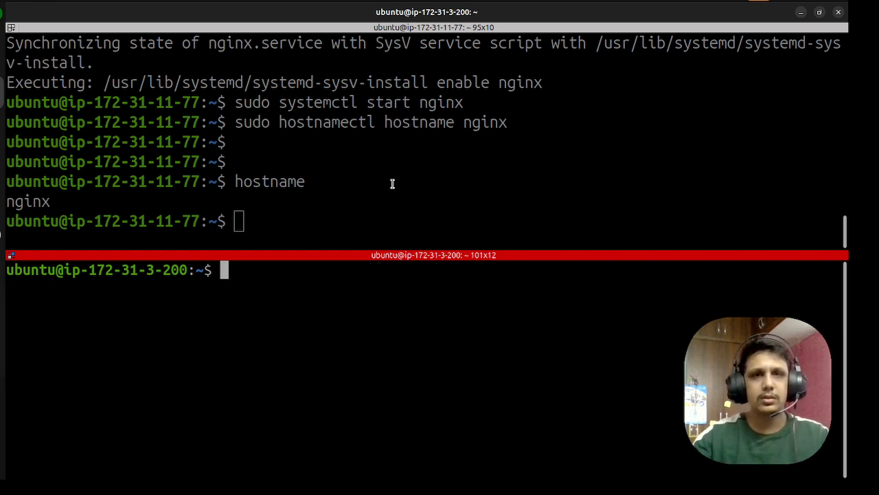
drag(453, 122, 236, 122)
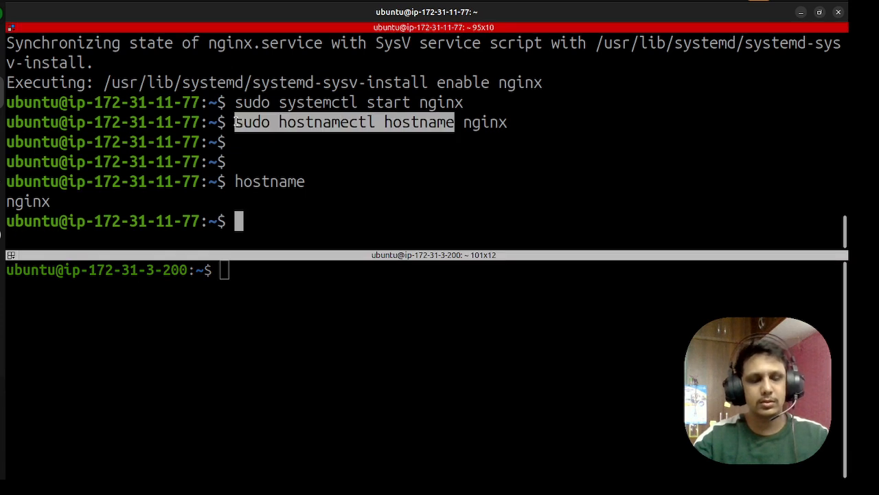
click(353, 322)
middle_click(362, 327)
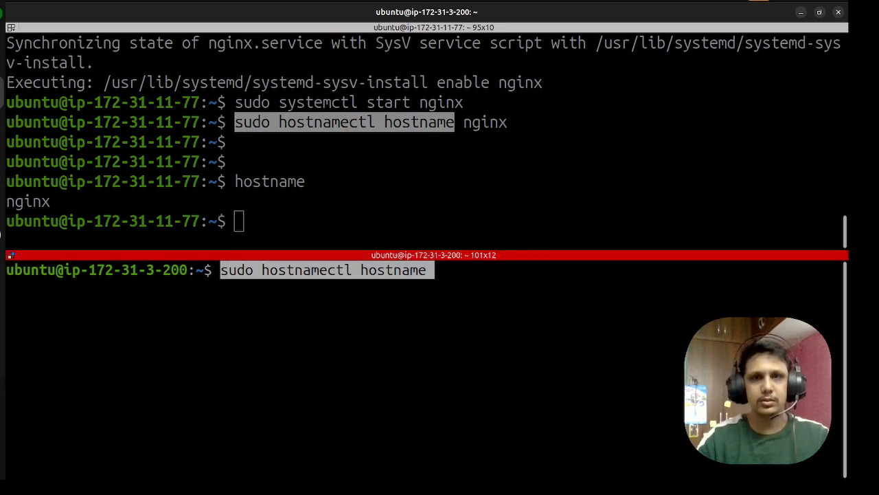
text(ap)
key(BackSpace)
key(BackSpace)
text(a)
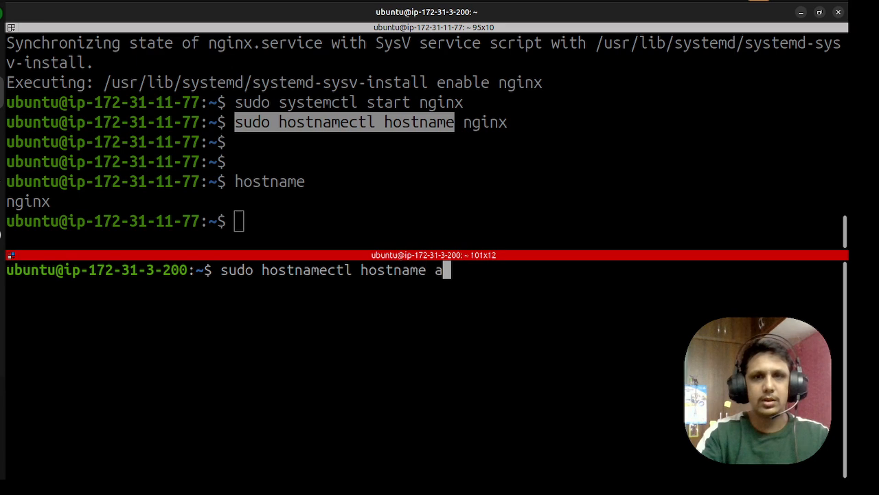
text(pach)
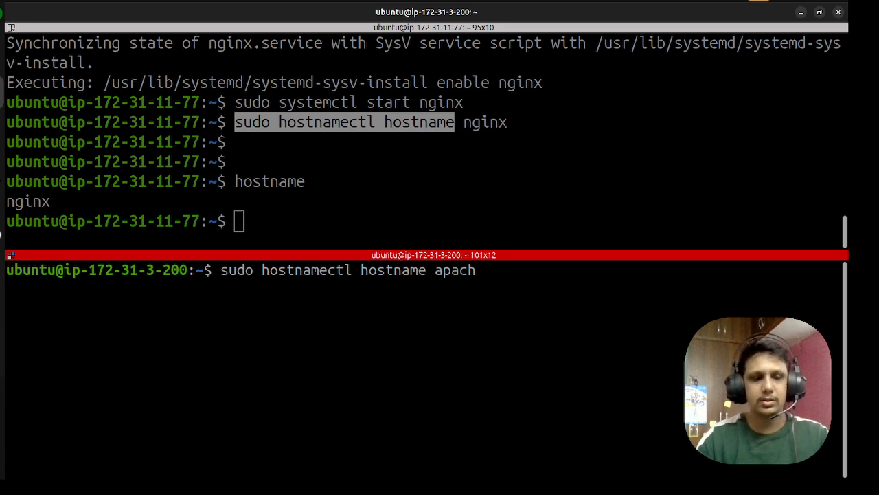
text(e2)
key(Return)
Step: Check the apache2 instance's current hostname with the hostname command
key(Up)
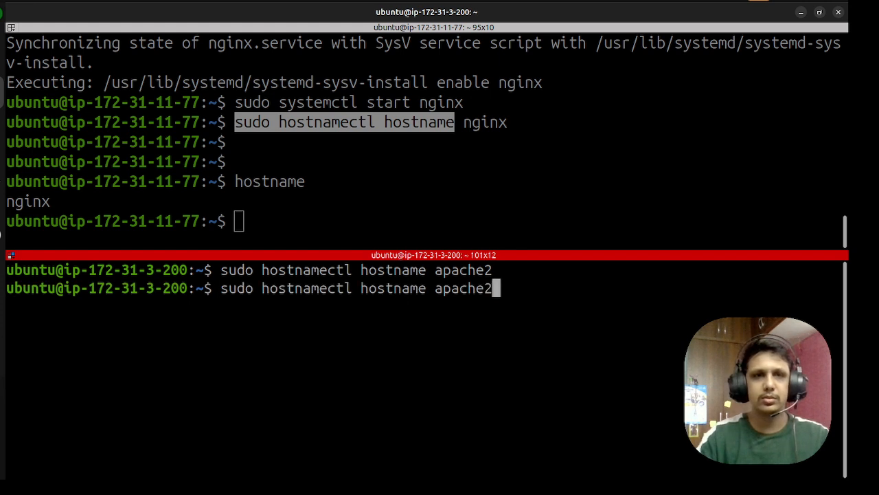
key(ctrl+u)
text(hostname)
key(Return)
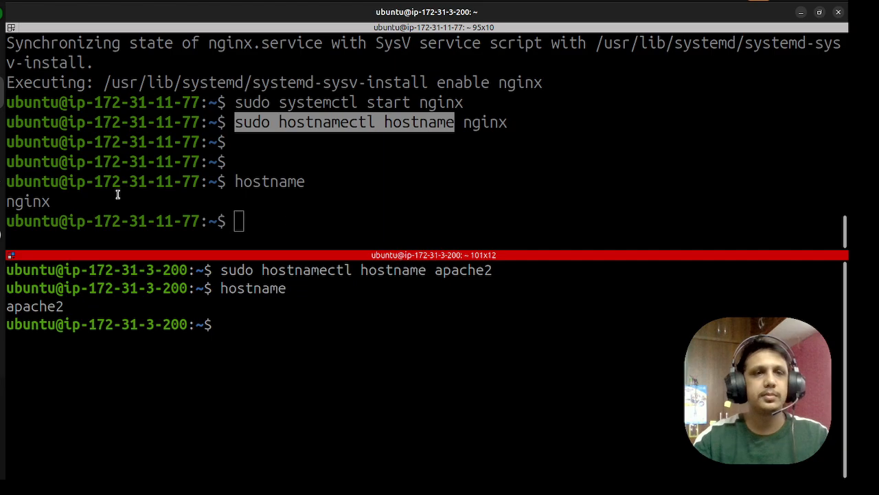
Step: Switch to the browser, open 3.7.70.140 in a new tab, and compare its page with the nginx welcome page
key(alt+Tab)
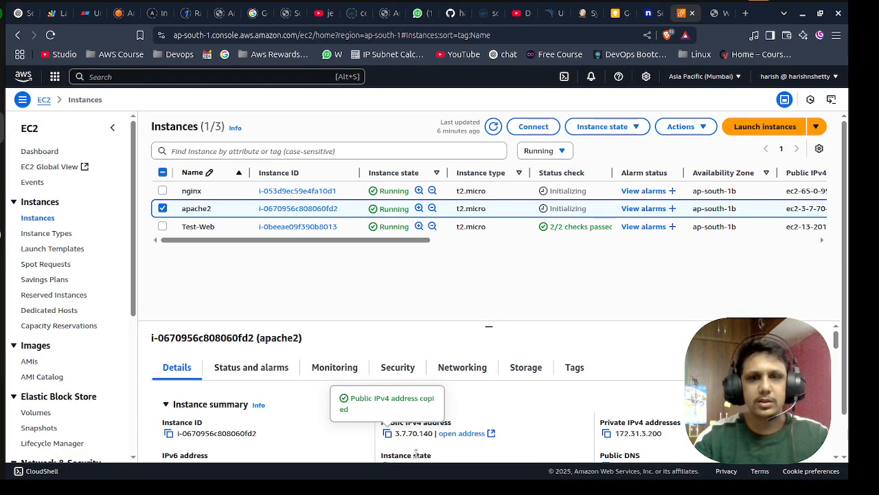
click(718, 13)
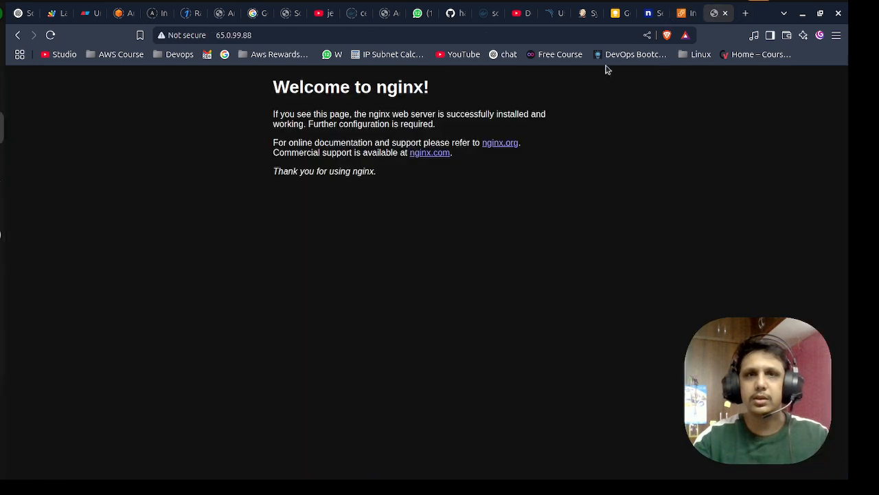
click(378, 35)
click(745, 13)
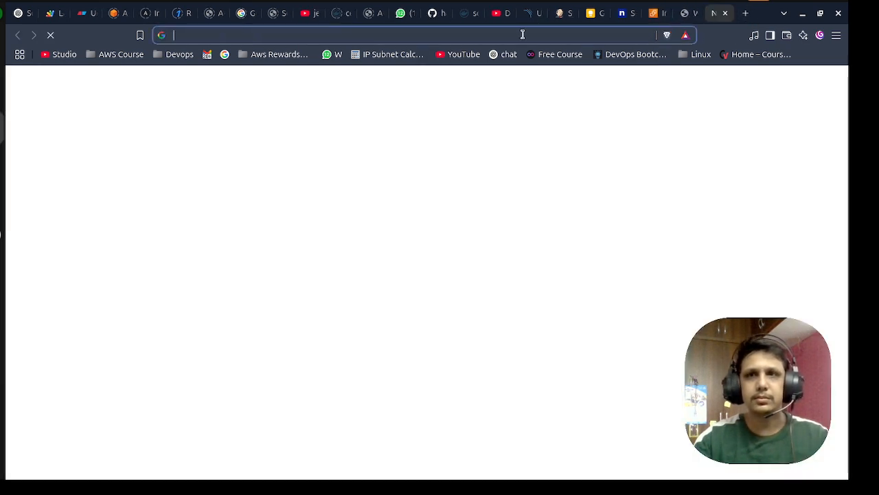
text(3.7.70.140)
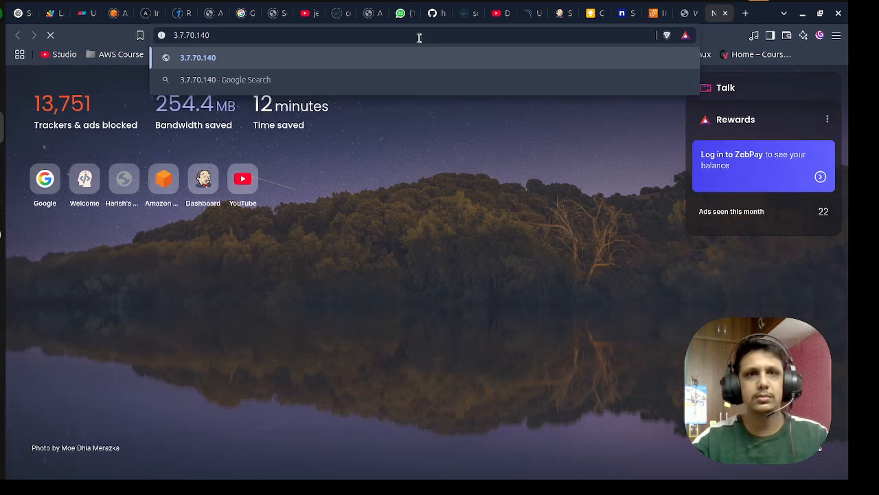
key(Return)
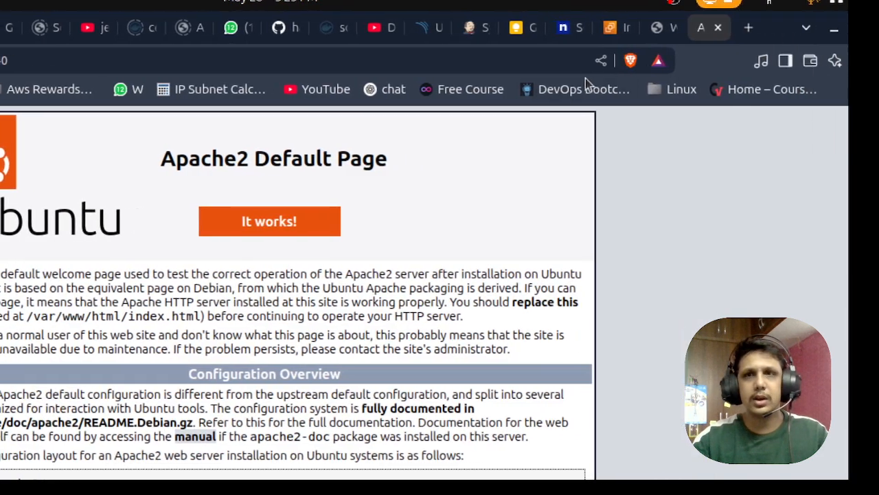
click(656, 28)
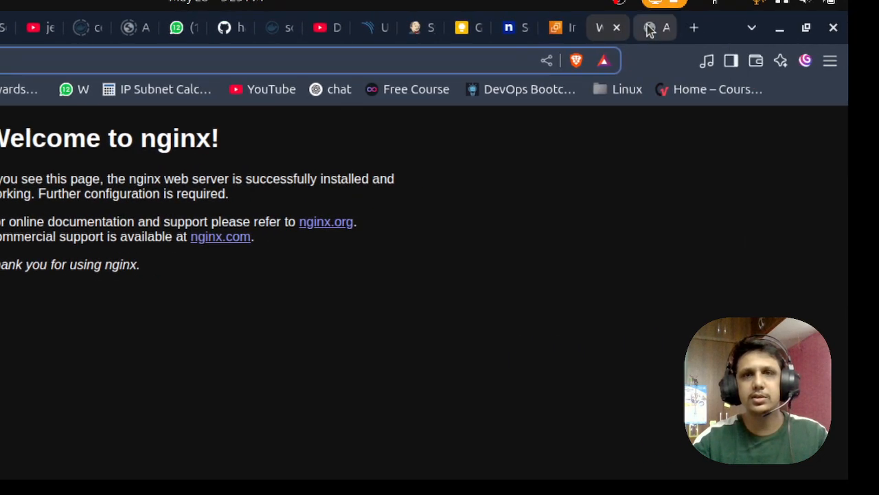
click(649, 27)
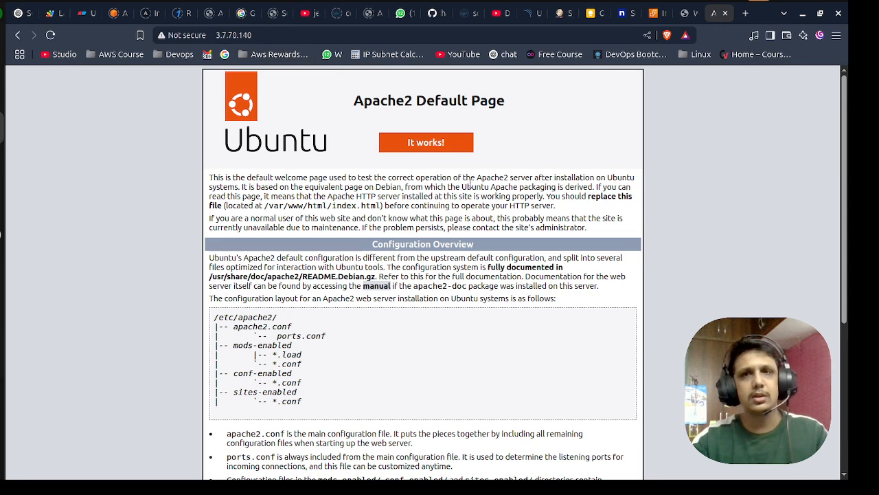
Step: Return to the EC2 console and open the Target Groups page under Load Balancing
click(656, 13)
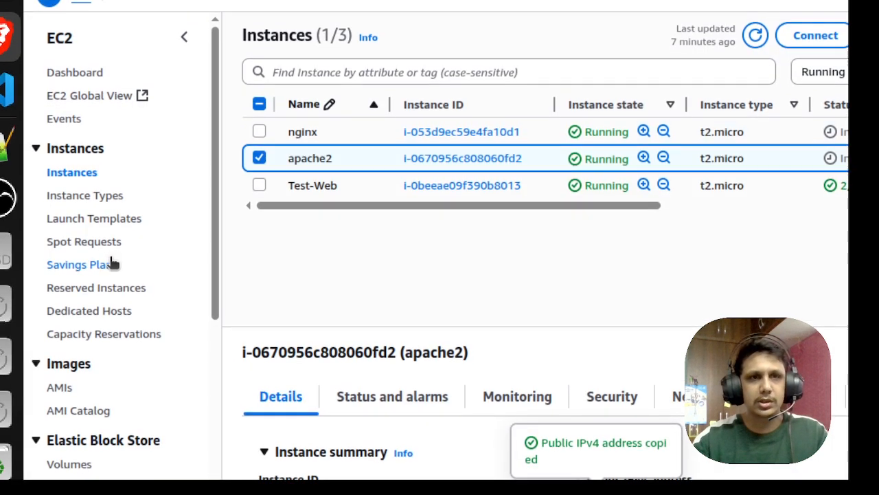
scroll(64, 279, down, 1)
scroll(112, 263, down, 5)
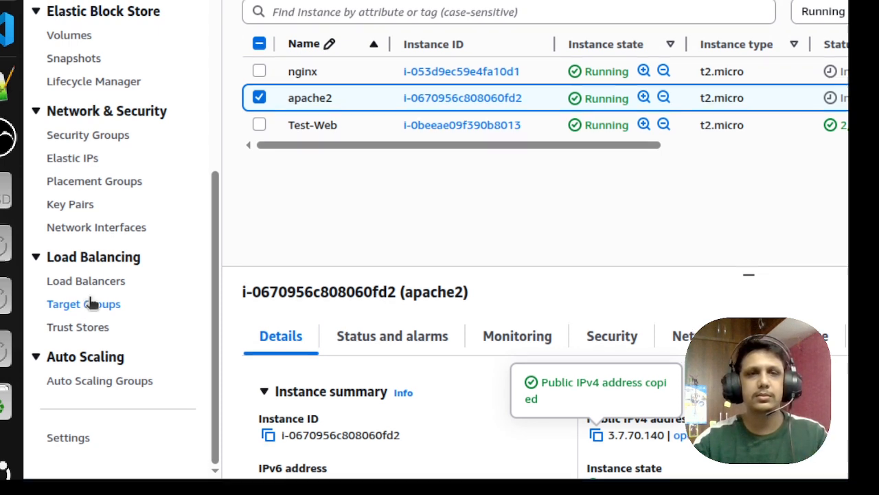
click(88, 303)
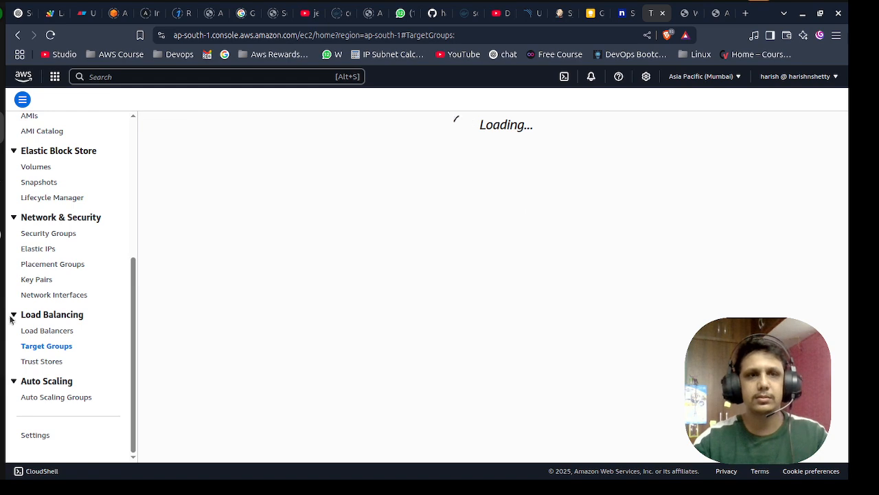
click(1, 235)
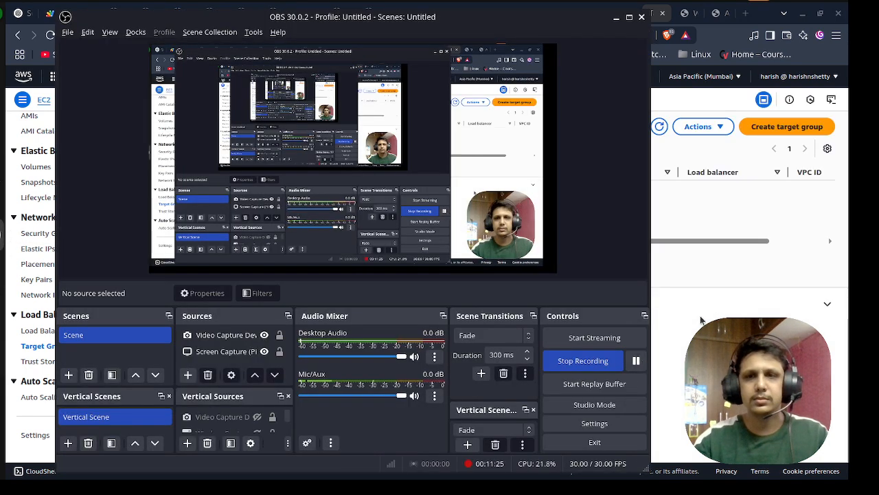
click(677, 251)
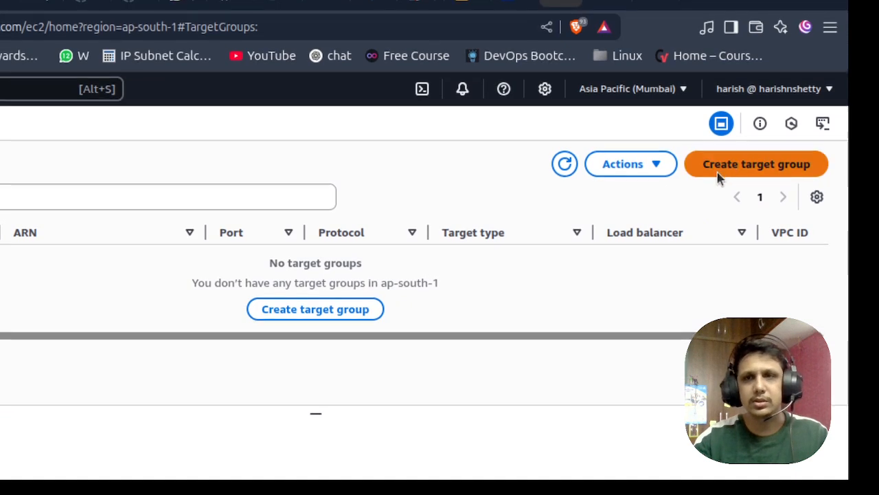
Step: Start creating a target group with the Instances target type and name it web-tg
click(755, 165)
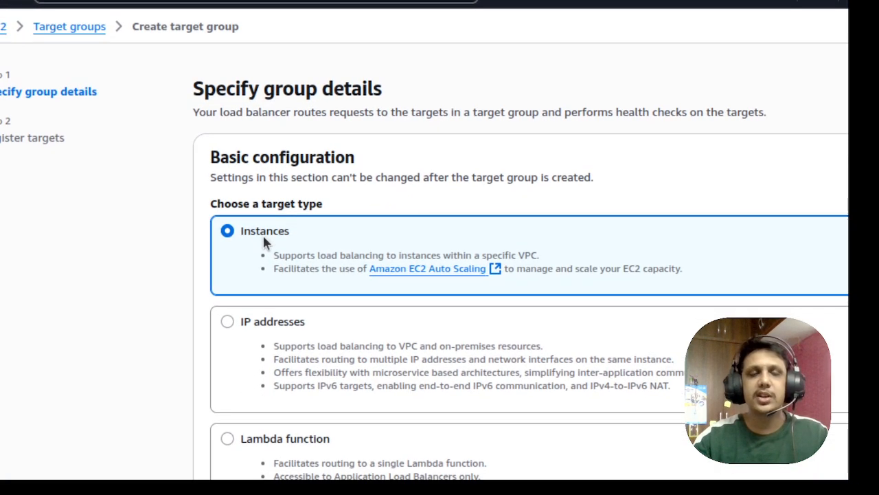
scroll(223, 251, down, 5)
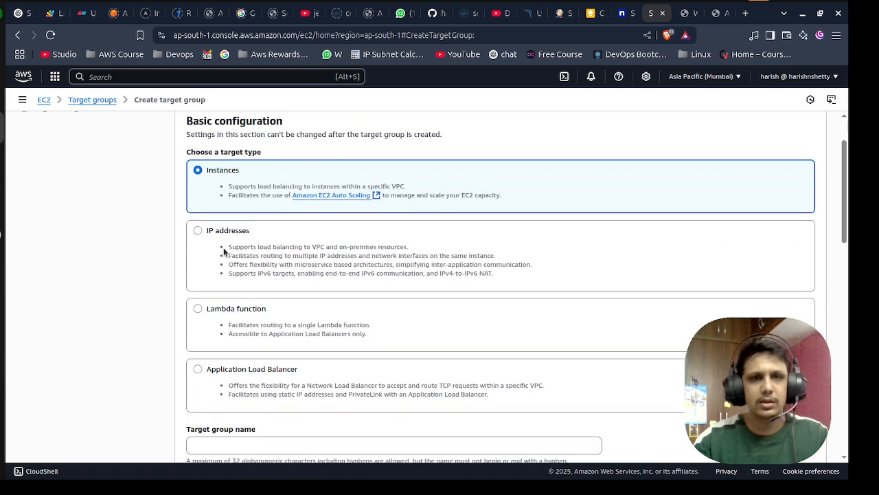
click(223, 248)
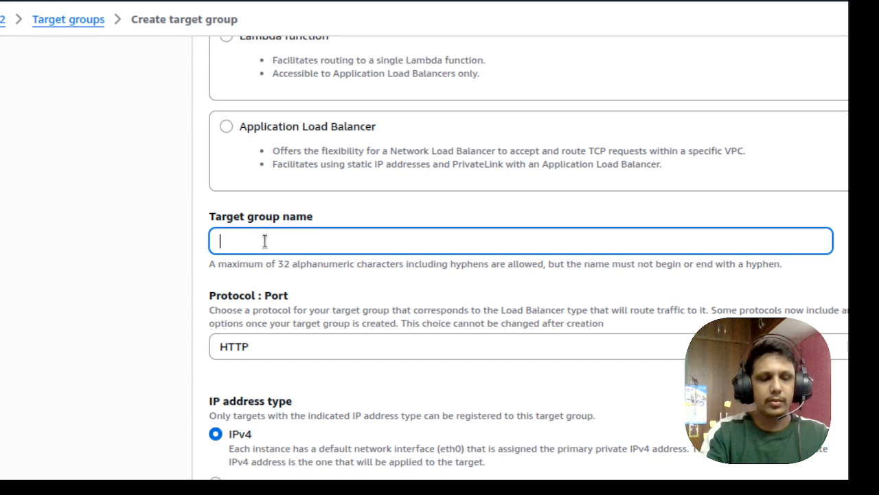
text(web-)
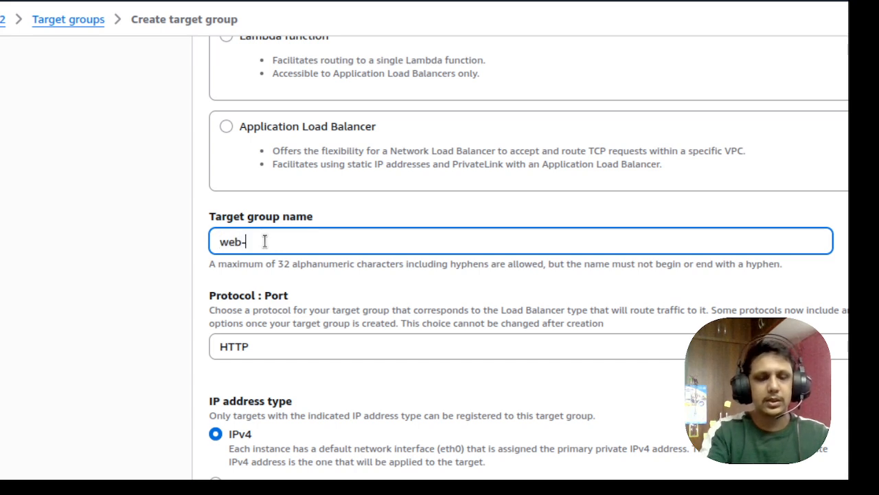
text(tg)
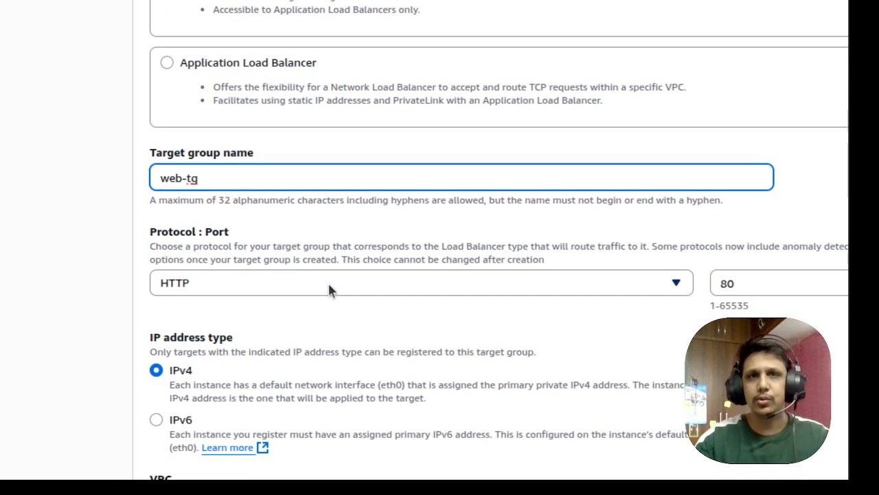
Step: Keep HTTP on port 80, Default_VPC, HTTP1 and the default health check path, and continue to target registration
click(272, 286)
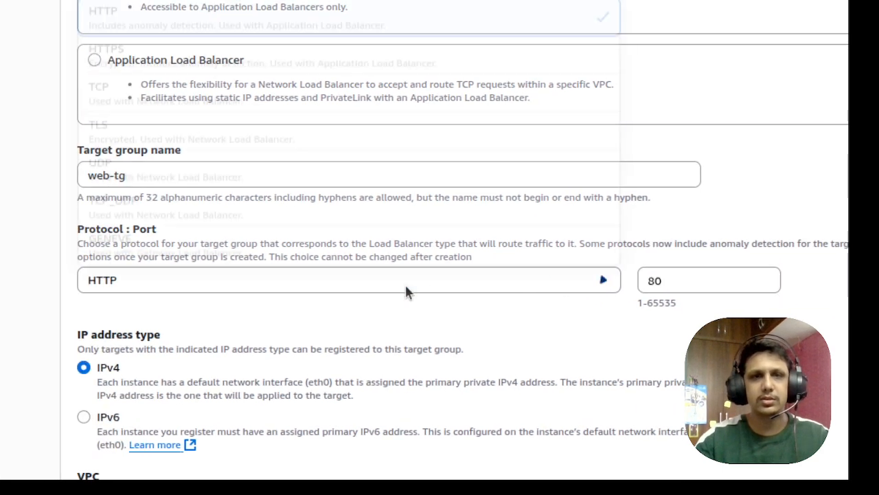
click(272, 286)
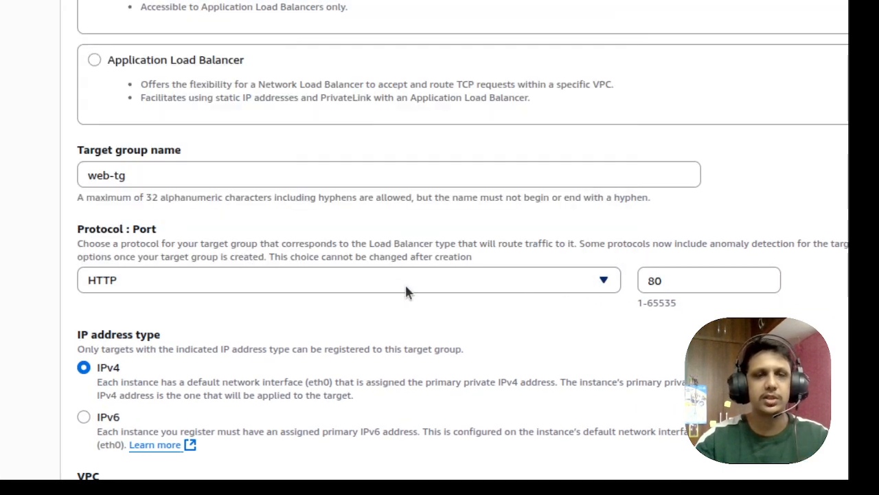
scroll(406, 288, down, 3)
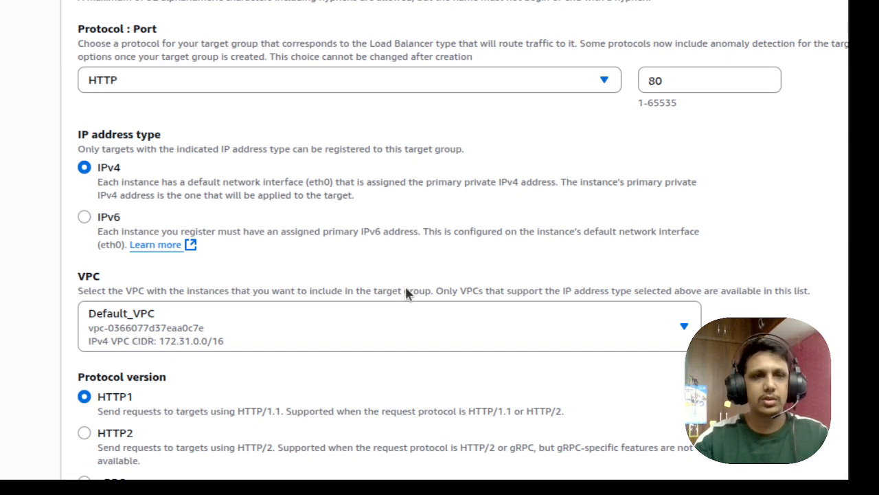
click(359, 338)
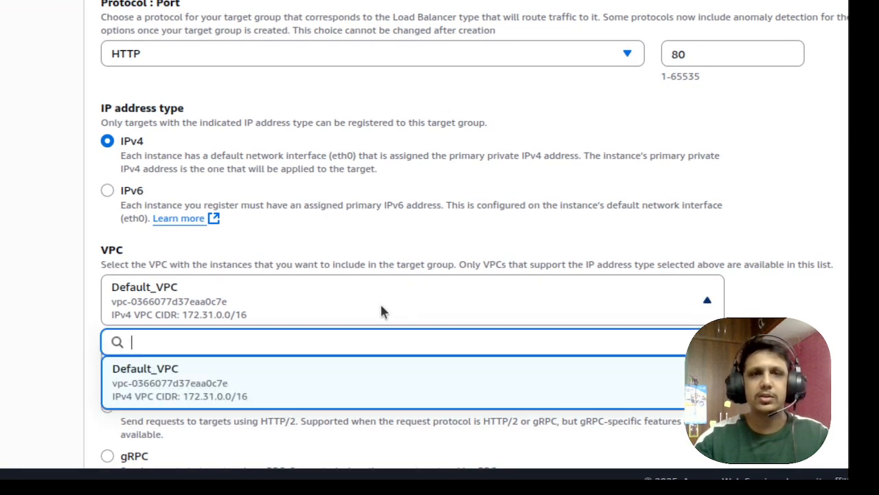
click(382, 307)
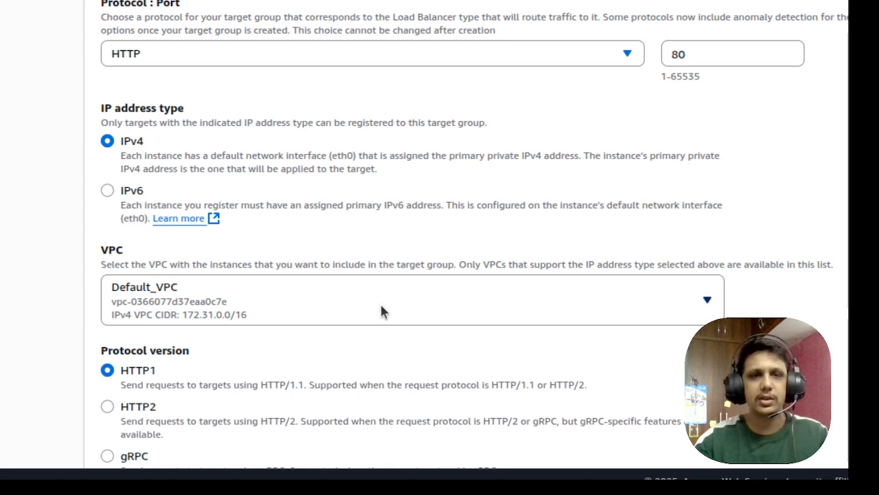
scroll(383, 311, down, 3)
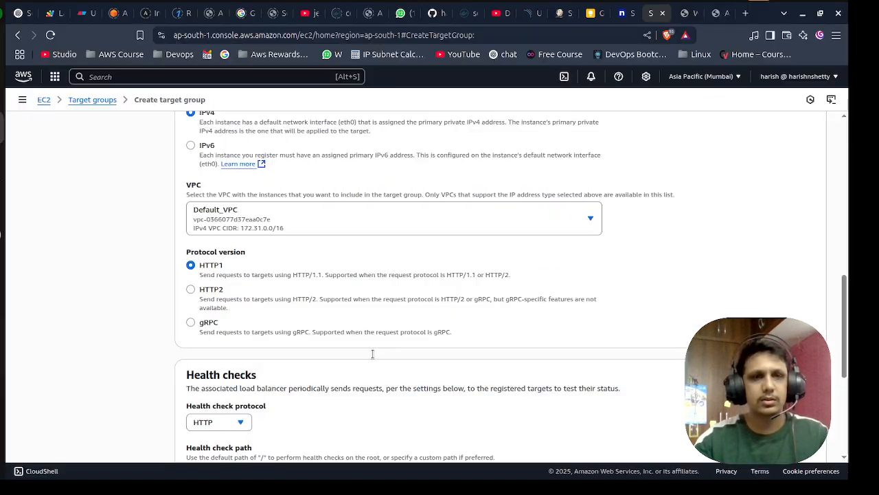
scroll(383, 311, down, 3)
scroll(373, 354, down, 1)
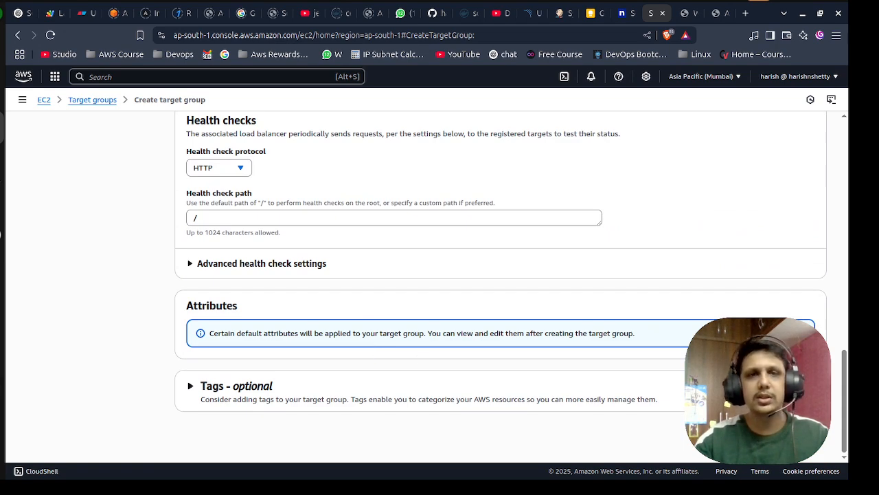
click(807, 436)
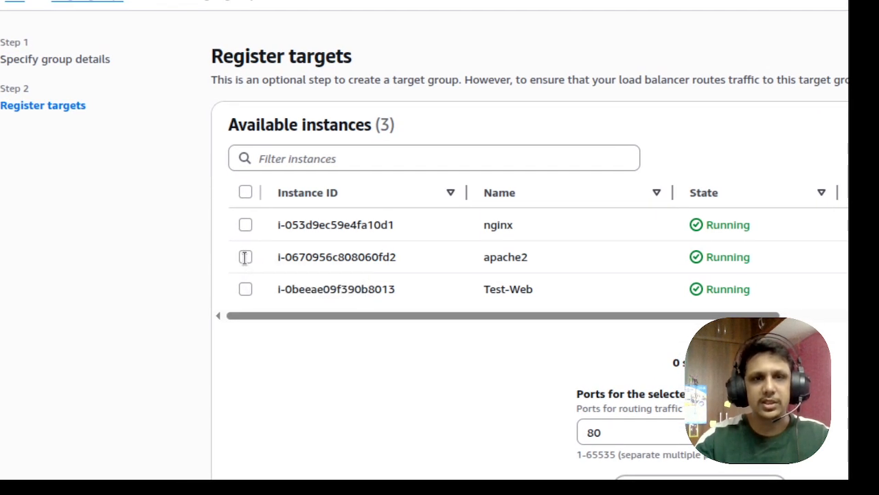
Step: Include the apache2 and nginx instances as pending targets on port 80 and create the target group
click(246, 258)
click(246, 225)
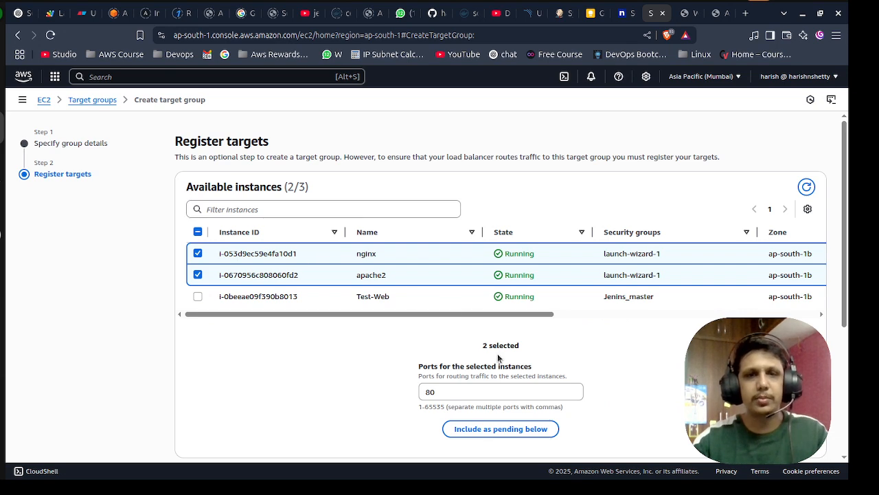
scroll(497, 353, down, 1)
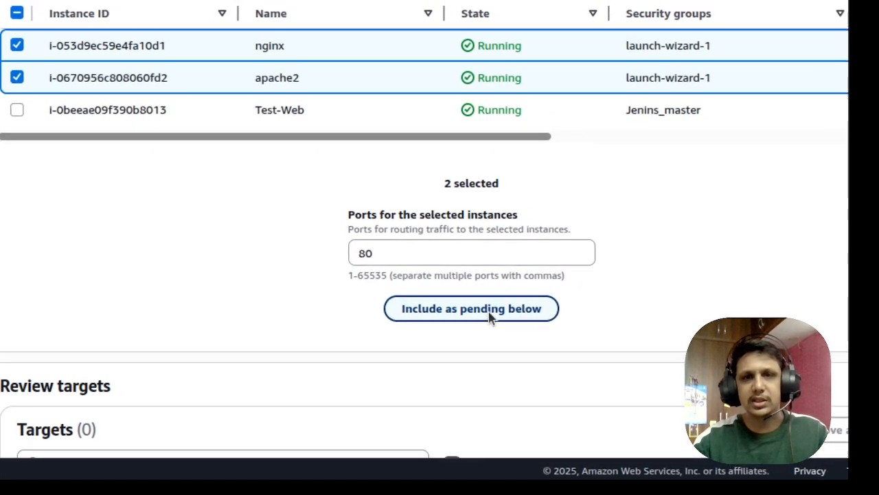
click(489, 309)
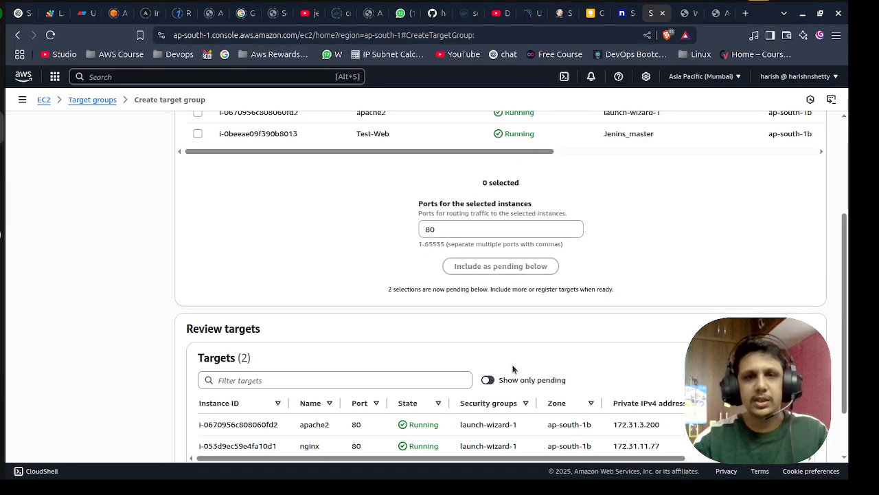
scroll(513, 370, down, 1)
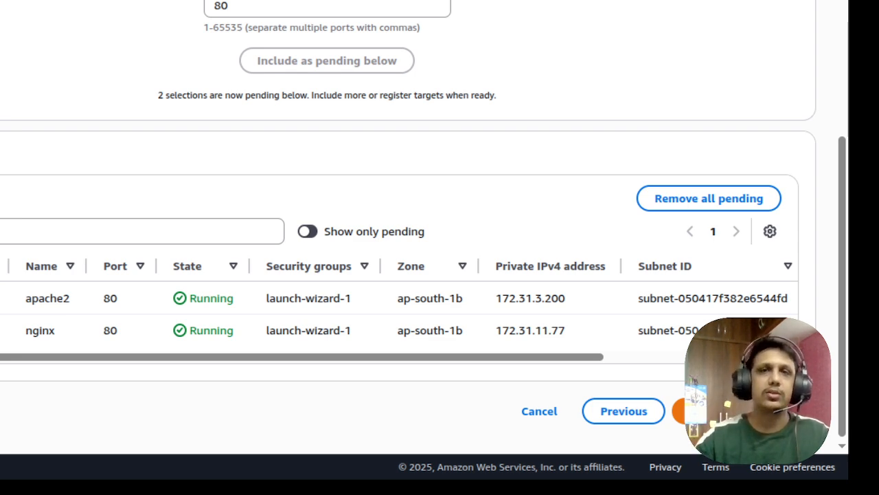
click(744, 411)
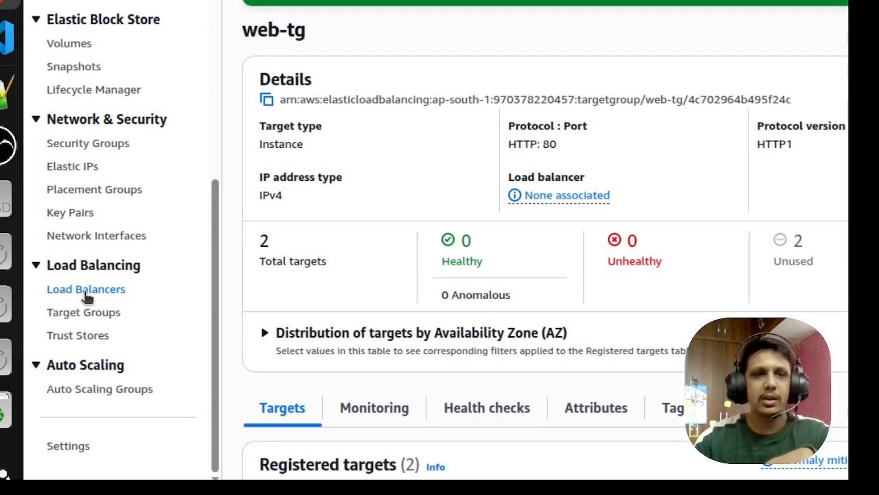
Step: Open the Load Balancers page and start creating an Application Load Balancer
click(87, 292)
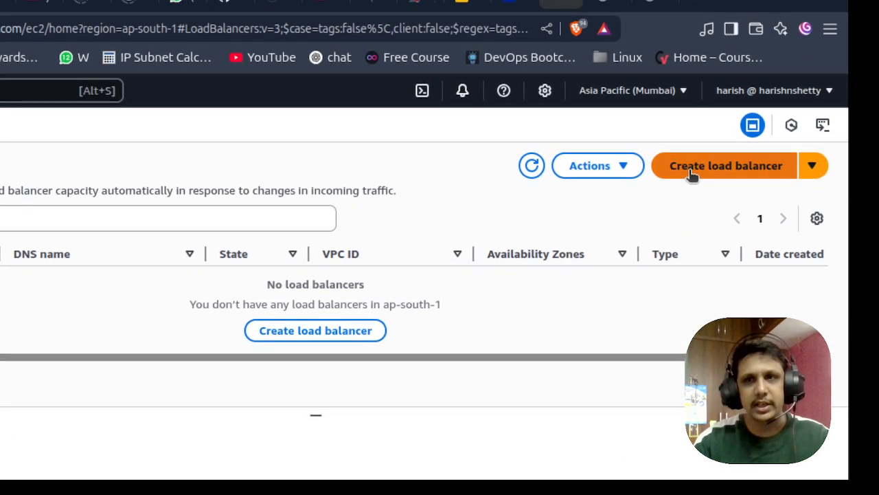
click(820, 72)
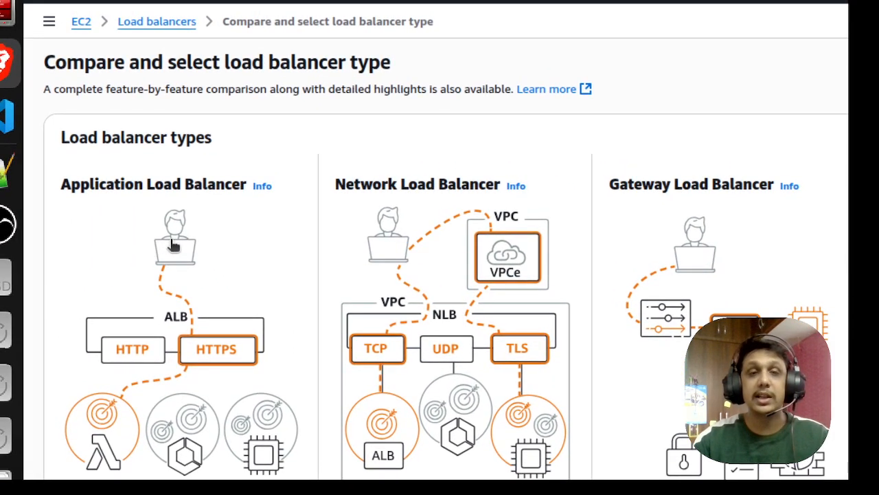
scroll(173, 246, down, 2)
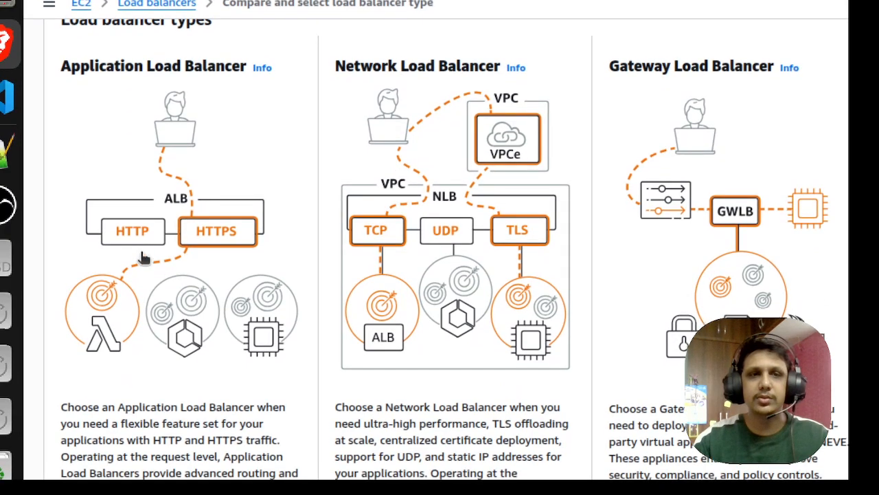
scroll(141, 264, down, 2)
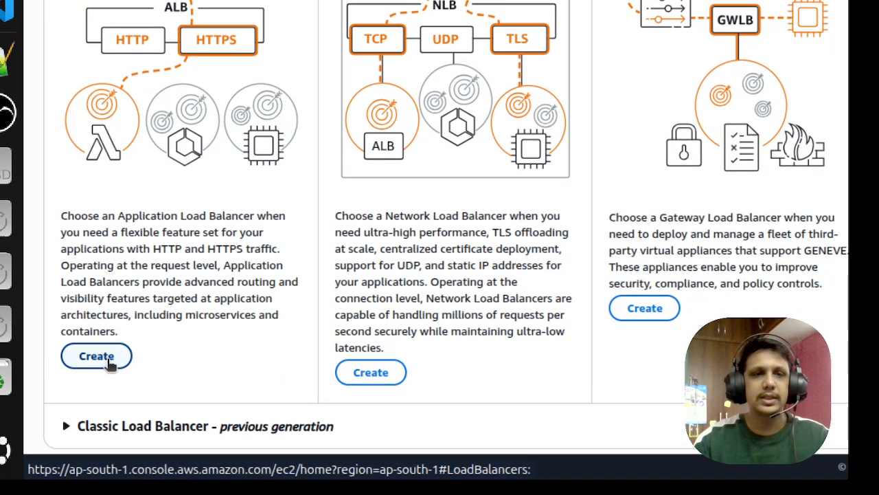
click(108, 363)
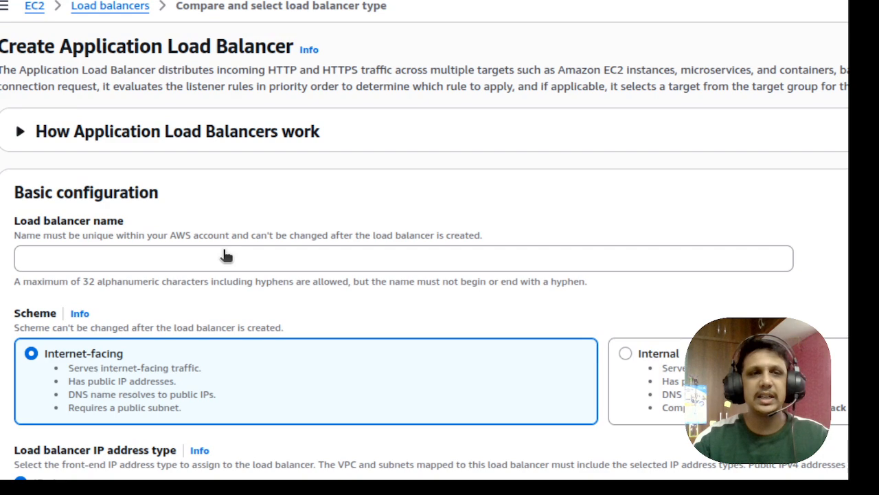
Step: Name the load balancer web-lb, keeping the Internet-facing scheme, IPv4 address type and Default_VPC
click(155, 326)
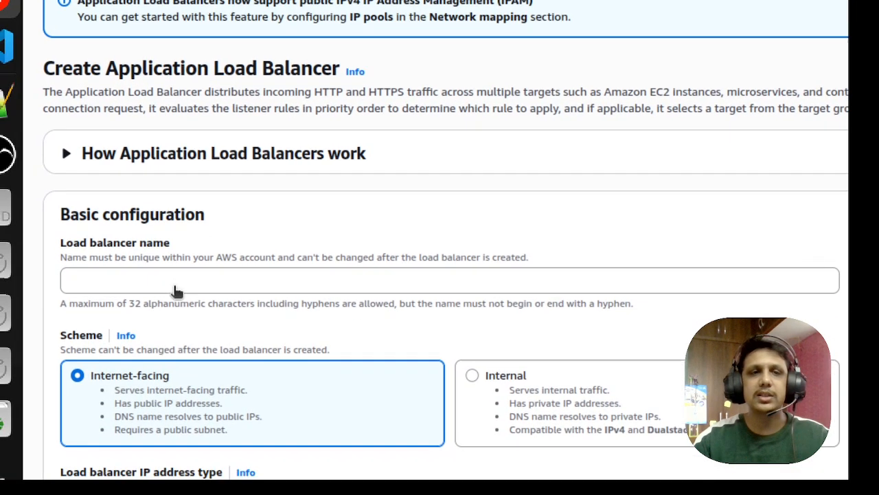
text(web-l)
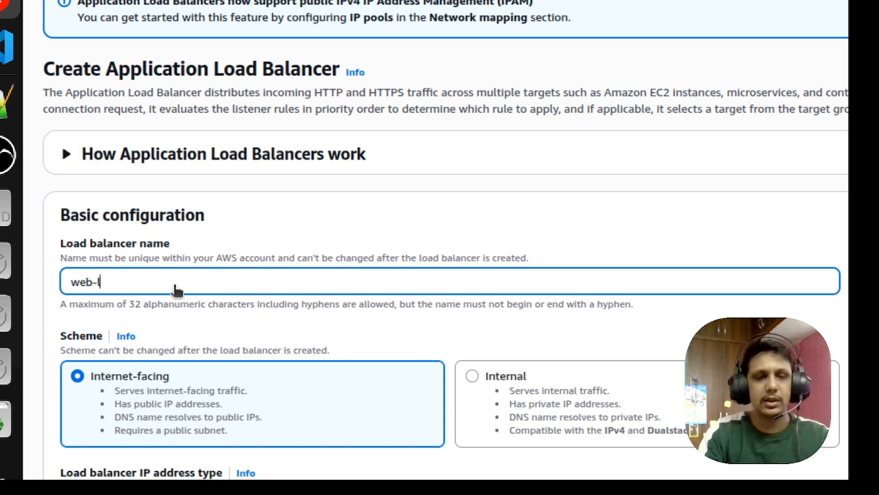
text(b)
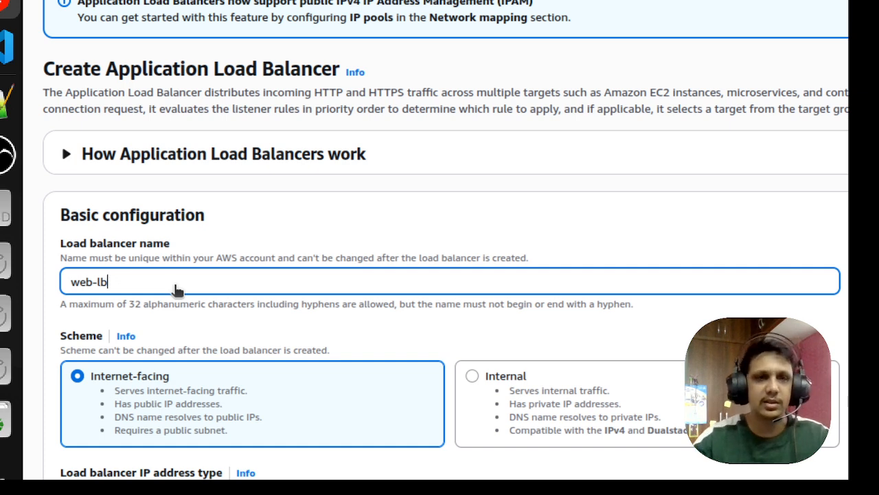
scroll(176, 290, down, 3)
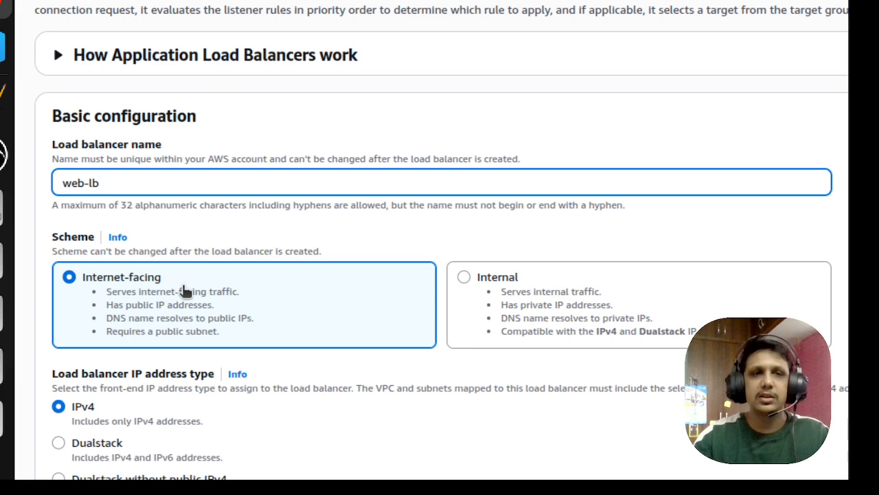
scroll(184, 292, down, 5)
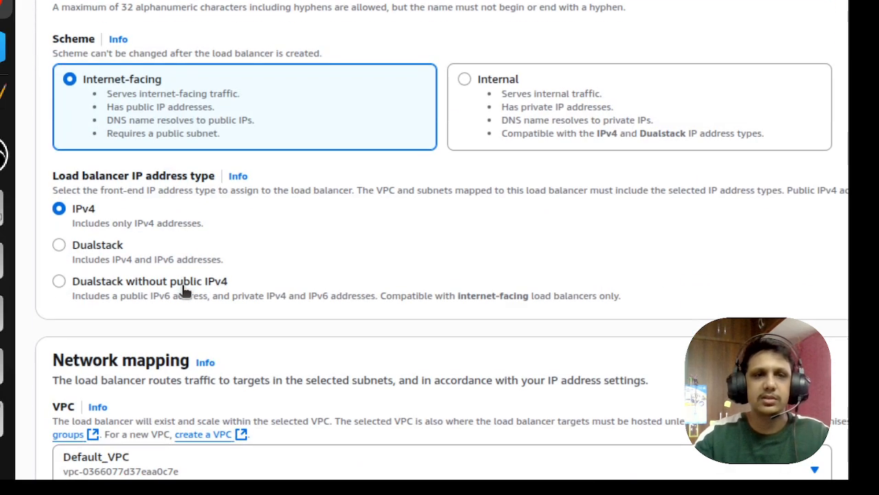
scroll(184, 291, down, 5)
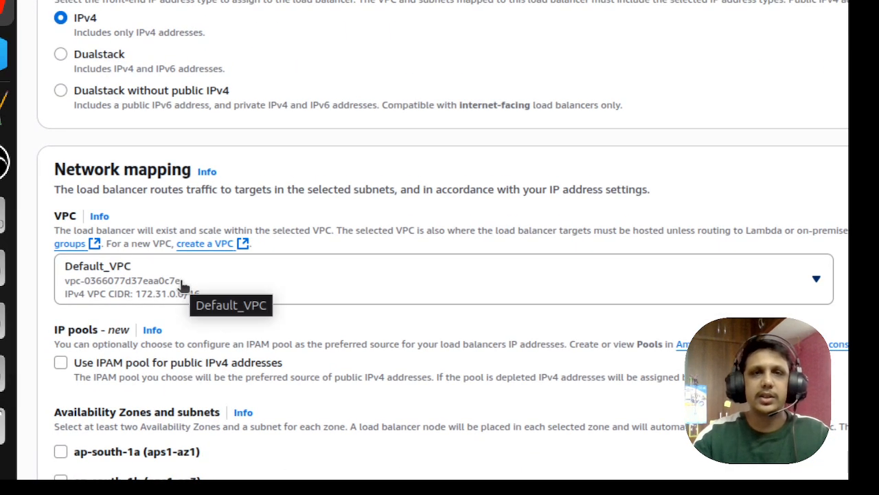
Step: Enable the ap-south-1a and ap-south-1b Availability Zones with their default subnets for the load balancer
scroll(183, 287, down, 6)
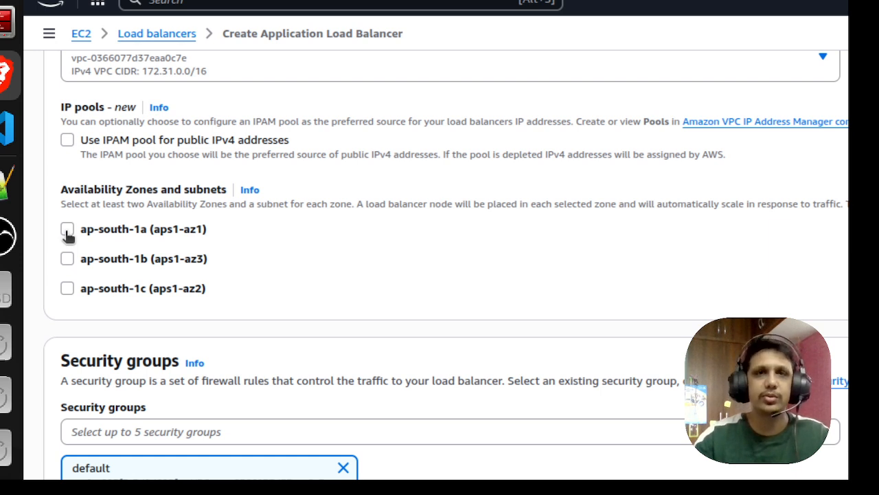
click(67, 231)
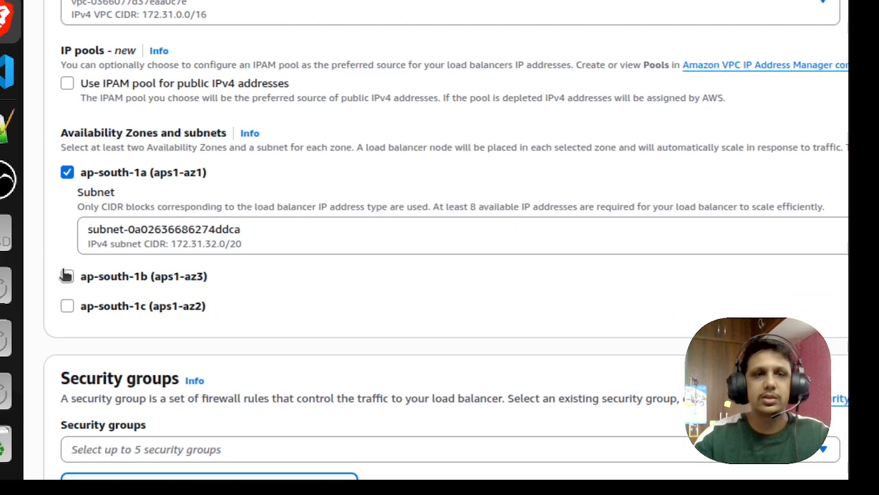
click(67, 269)
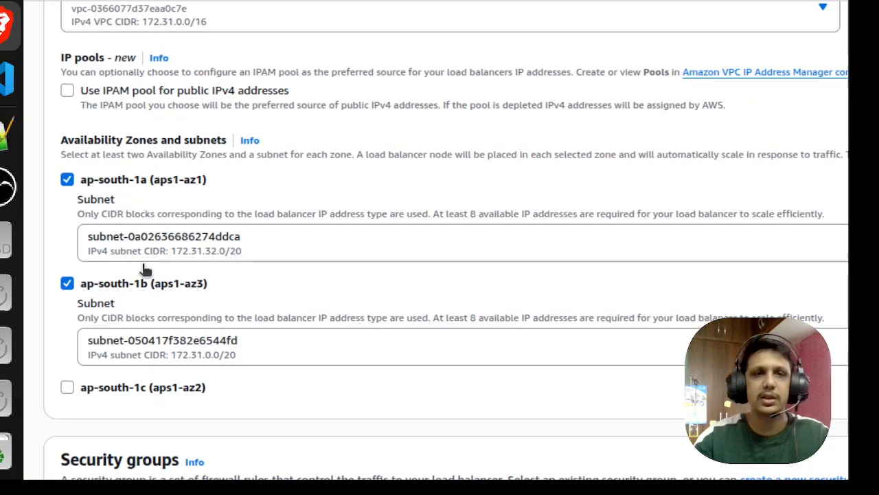
Step: Add the launch-wizard-1 security group to the load balancer alongside default
scroll(206, 310, down, 5)
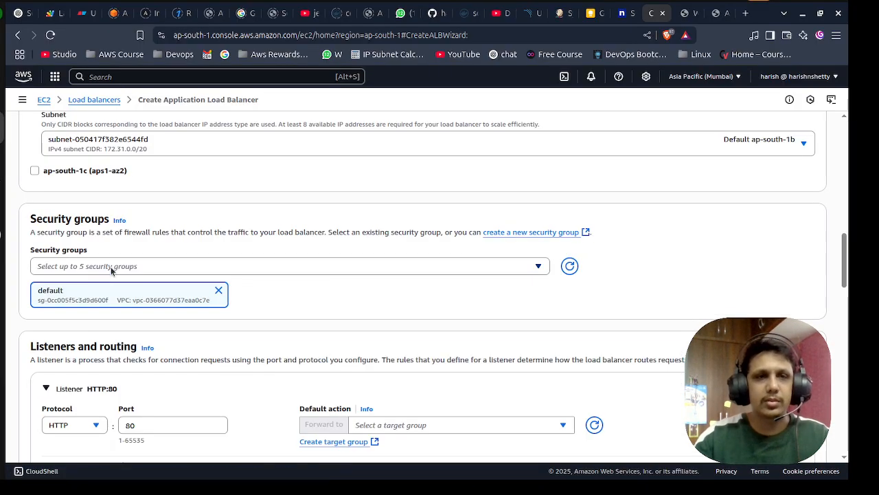
click(183, 247)
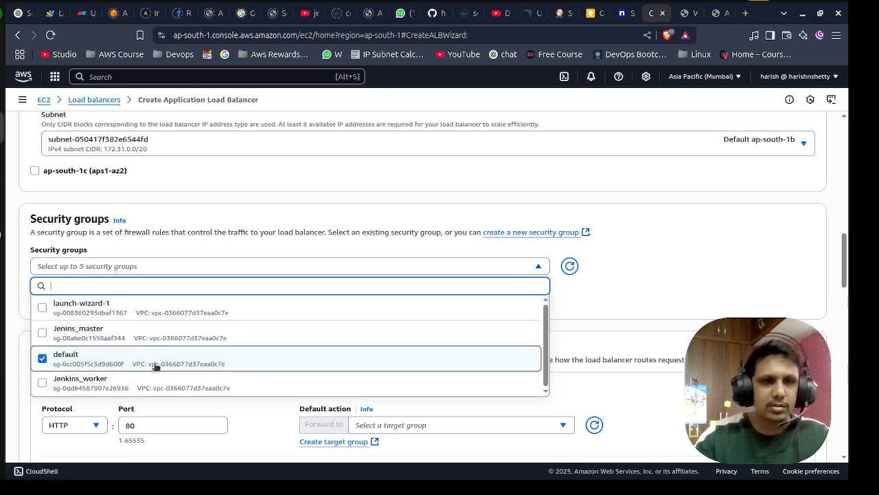
click(67, 316)
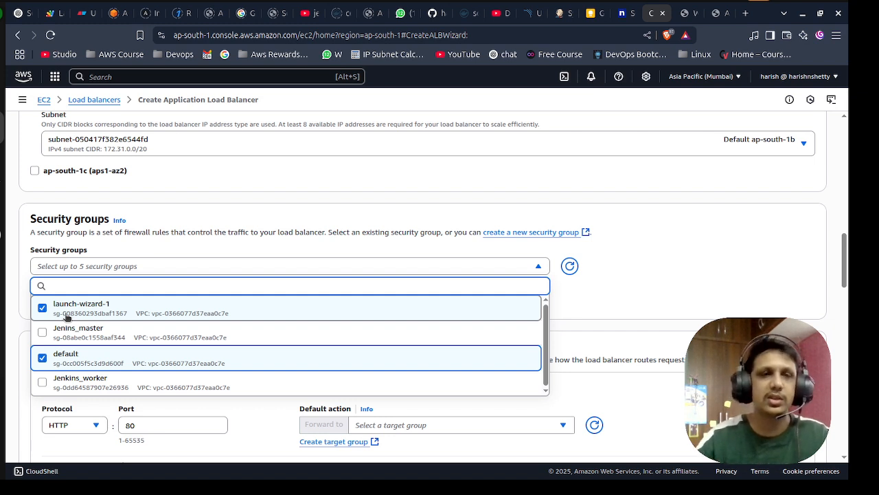
click(597, 303)
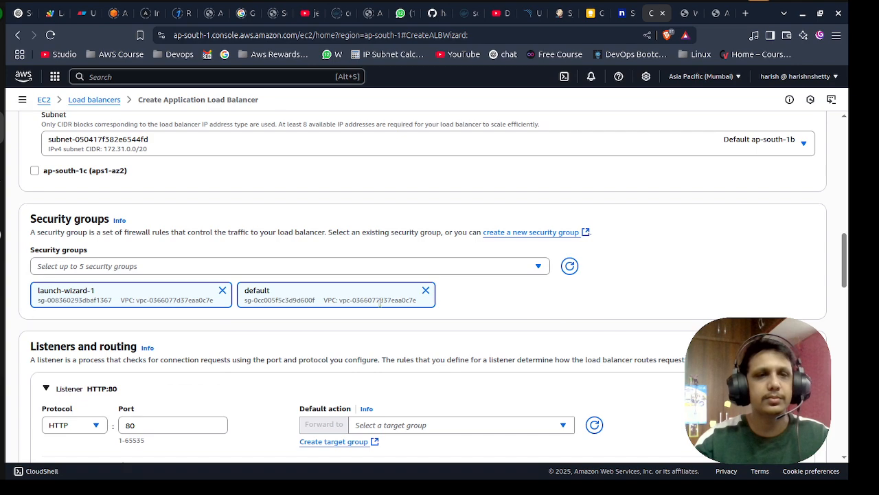
Step: Set the HTTP port 80 listener's default action to forward to the web-tg target group
scroll(352, 308, down, 1)
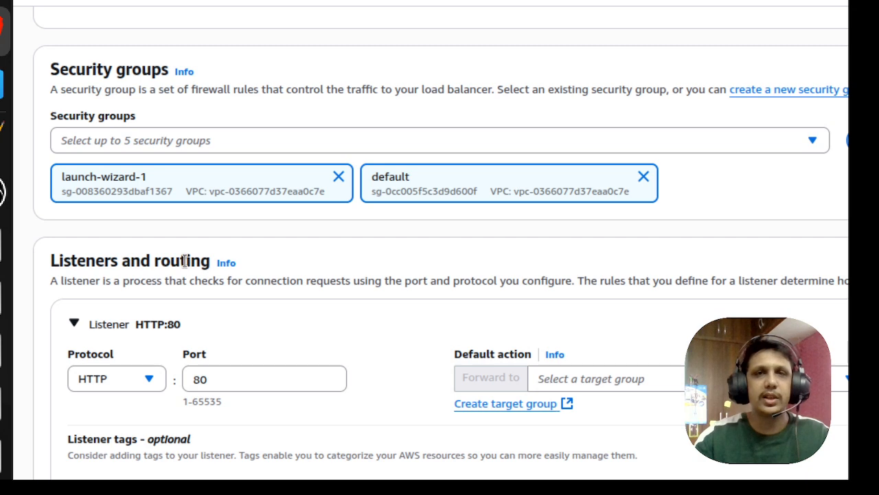
scroll(184, 261, down, 1)
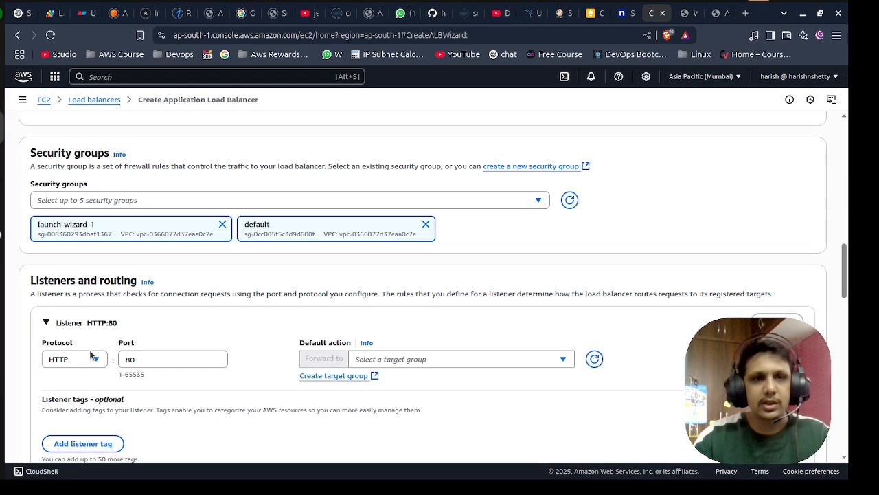
scroll(182, 294, down, 2)
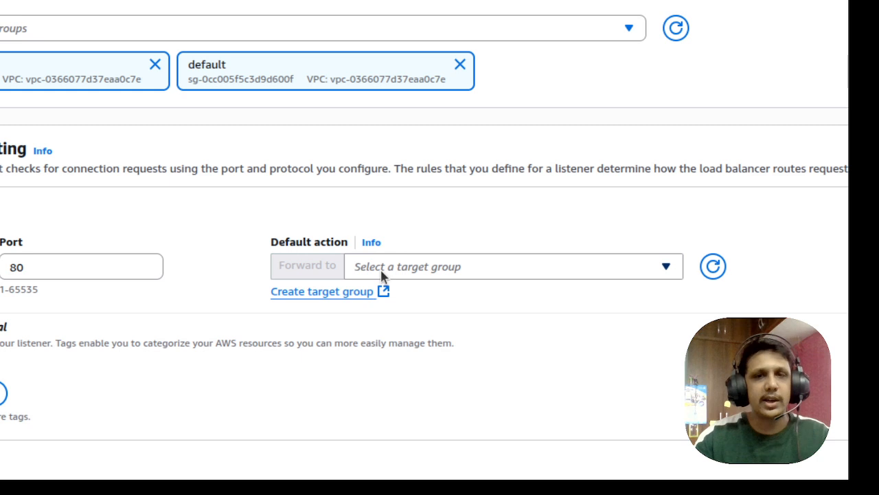
click(383, 273)
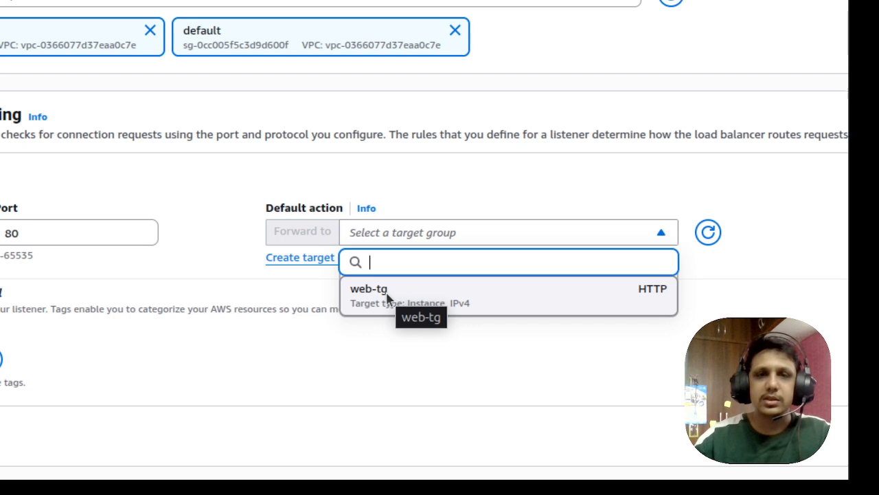
click(386, 292)
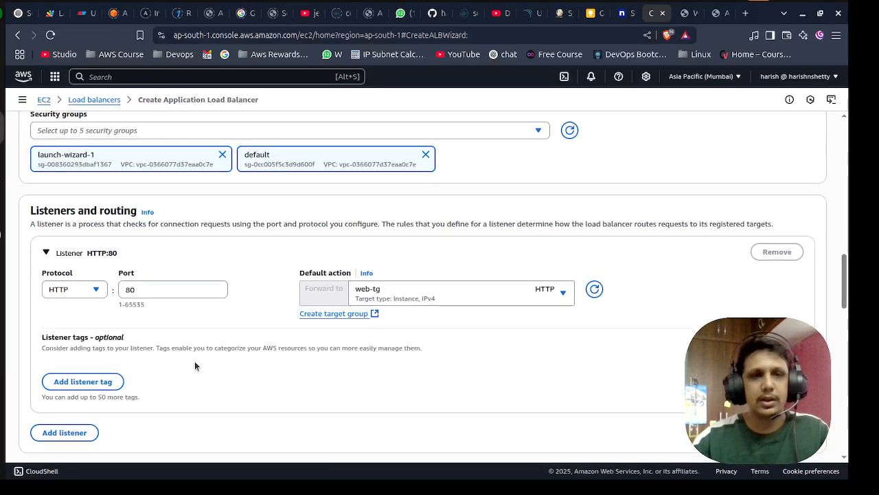
Step: Leave the remaining load balancer options at their defaults and create the load balancer
scroll(194, 361, down, 3)
scroll(195, 364, down, 15)
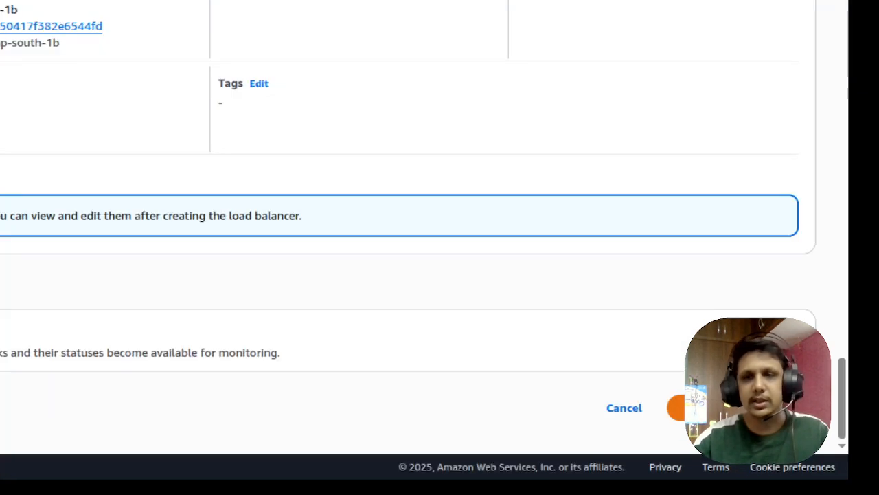
click(741, 408)
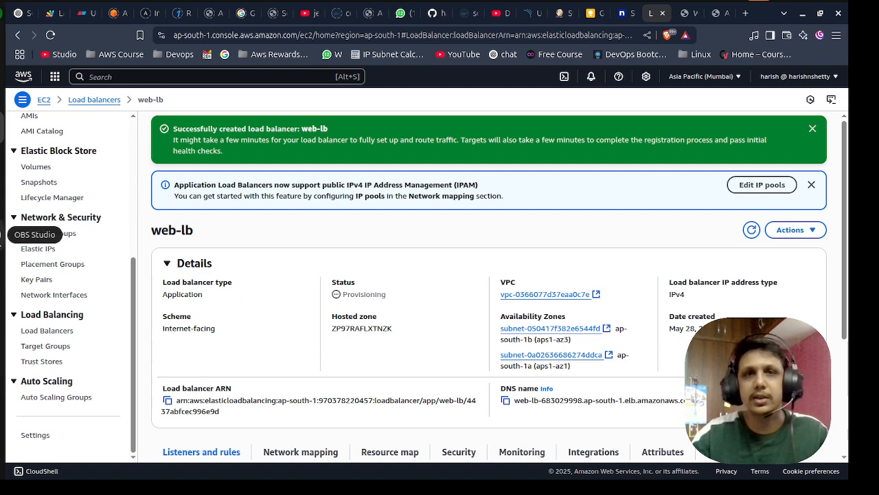
click(3, 234)
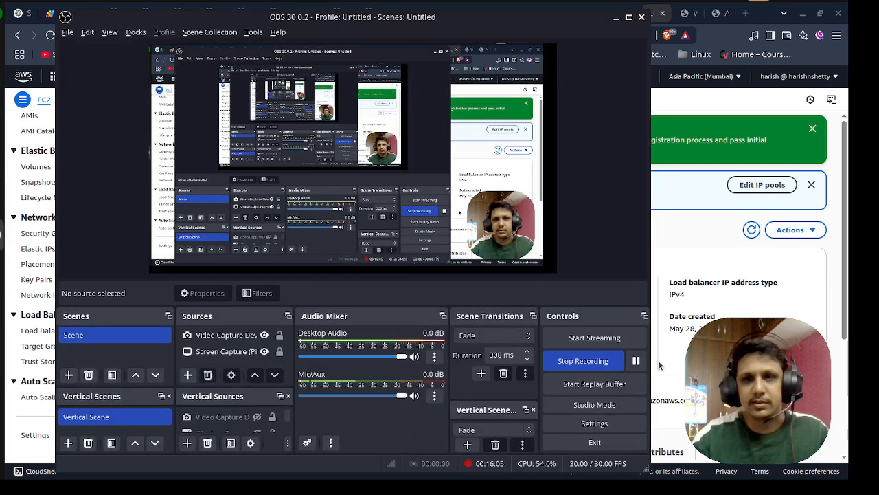
click(636, 361)
click(642, 363)
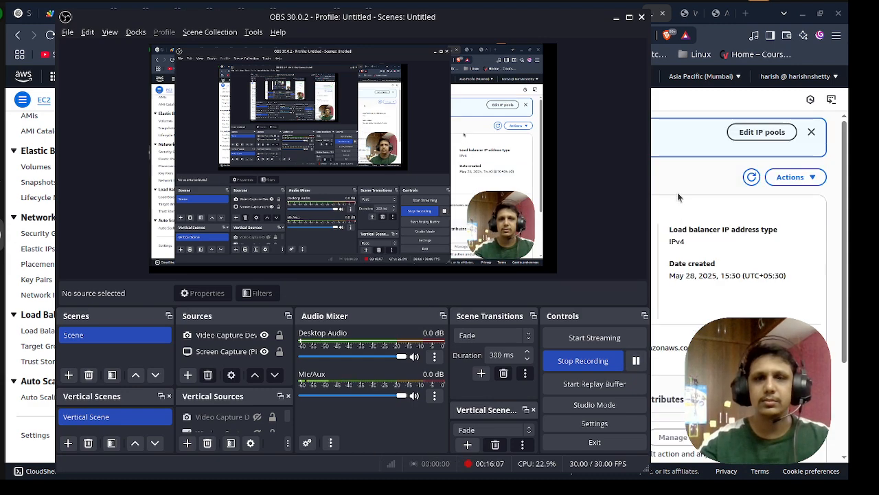
click(678, 193)
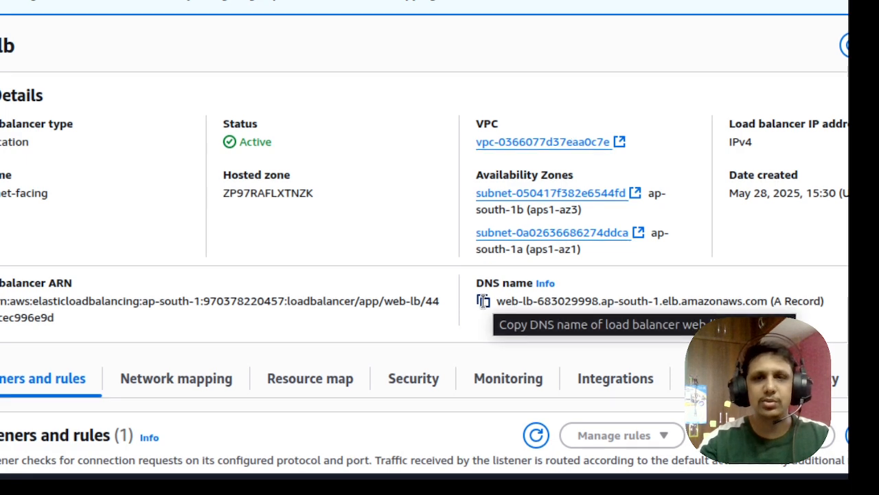
Step: Copy web-lb's DNS name, open it in a new browser tab and reload the page to test the load balancing
click(484, 302)
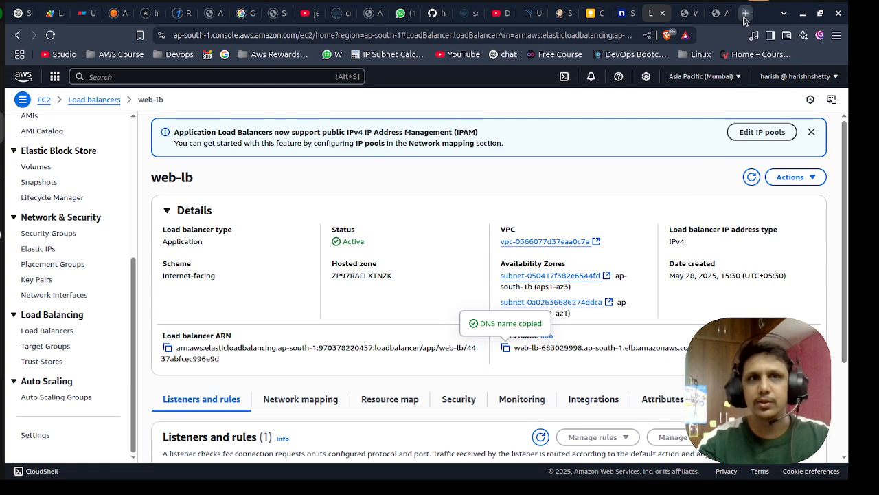
click(745, 13)
key(ctrl+v)
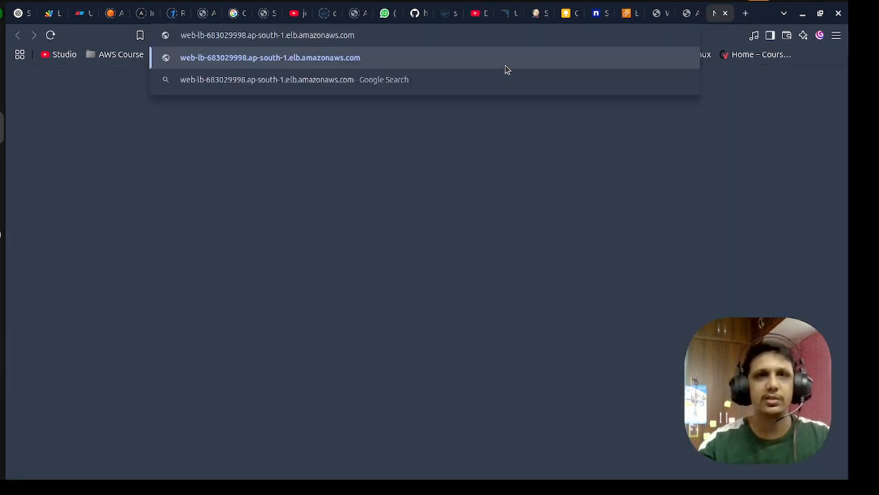
key(Return)
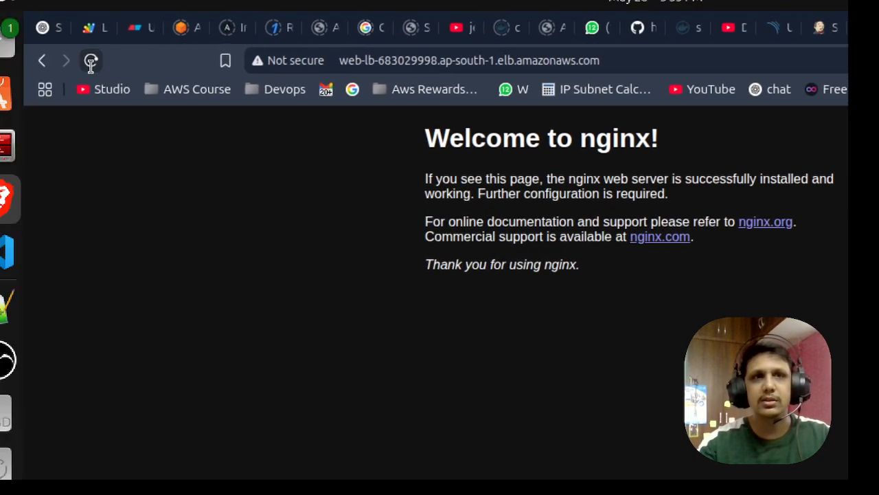
click(90, 62)
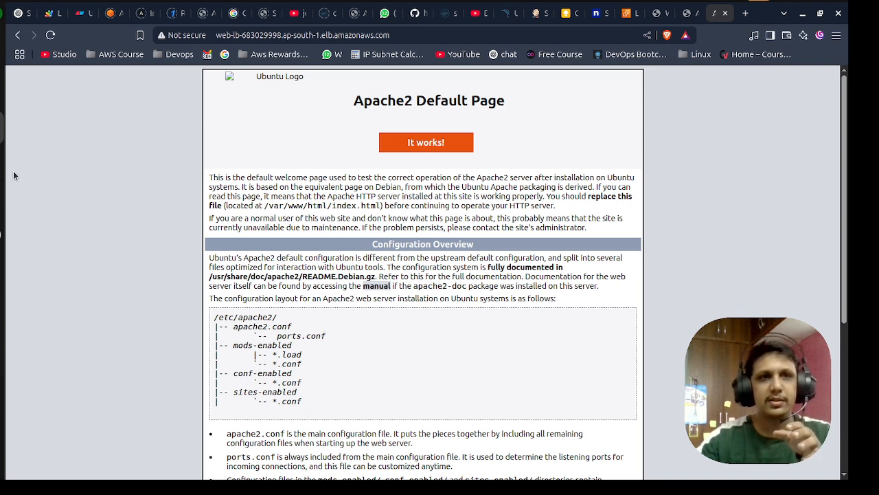
Step: Switch to the GoDaddy window and examine the domain's DNS records page
click(2, 128)
click(572, 268)
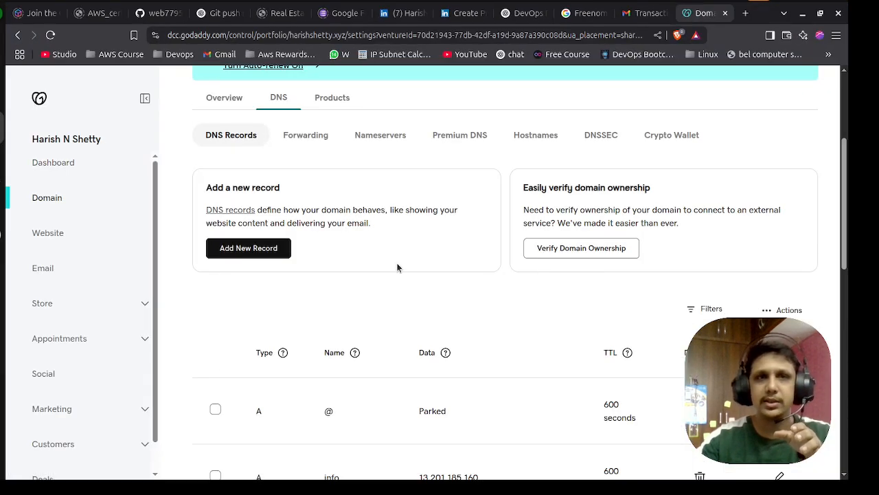
scroll(298, 157, up, 3)
drag(294, 127, 195, 124)
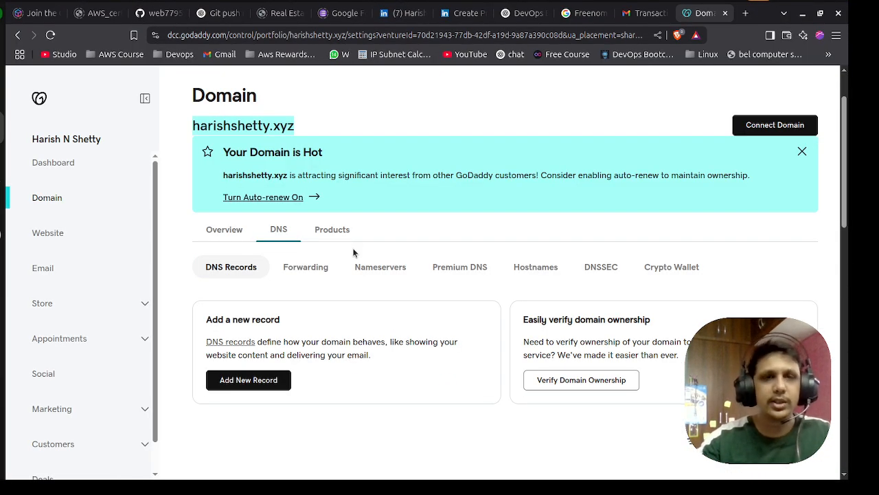
scroll(346, 272, down, 1)
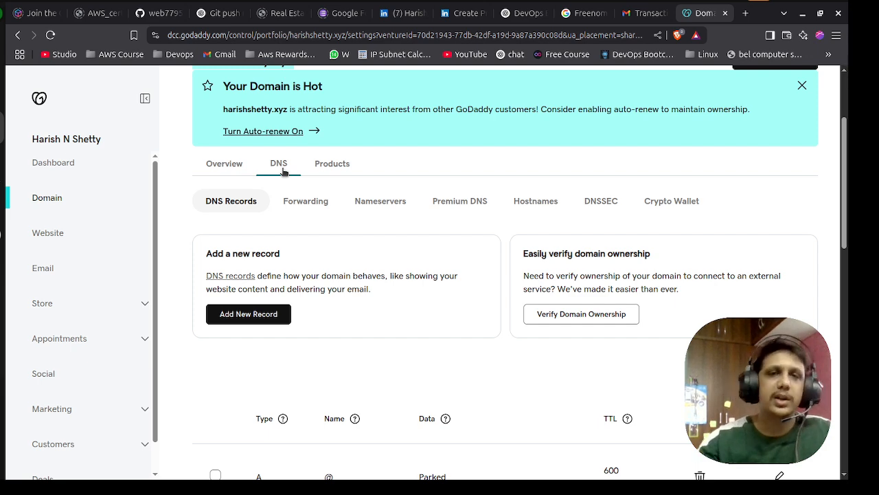
scroll(342, 278, down, 3)
scroll(343, 284, up, 3)
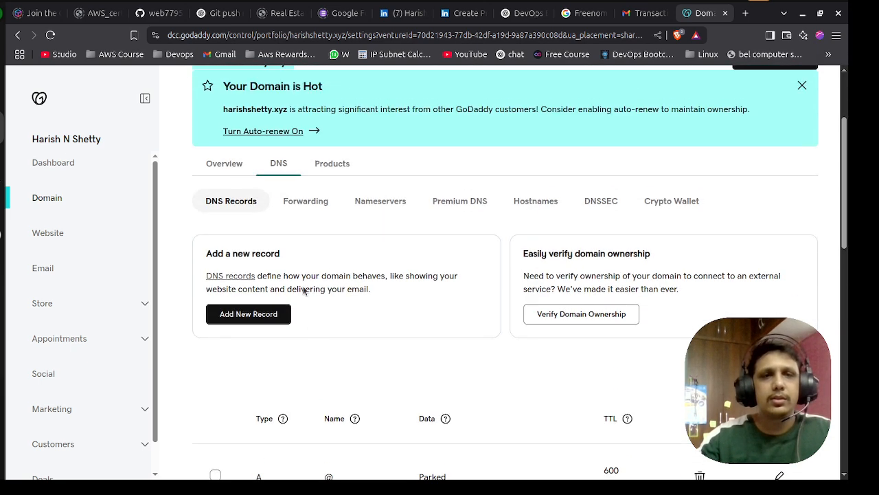
scroll(303, 299, down, 1)
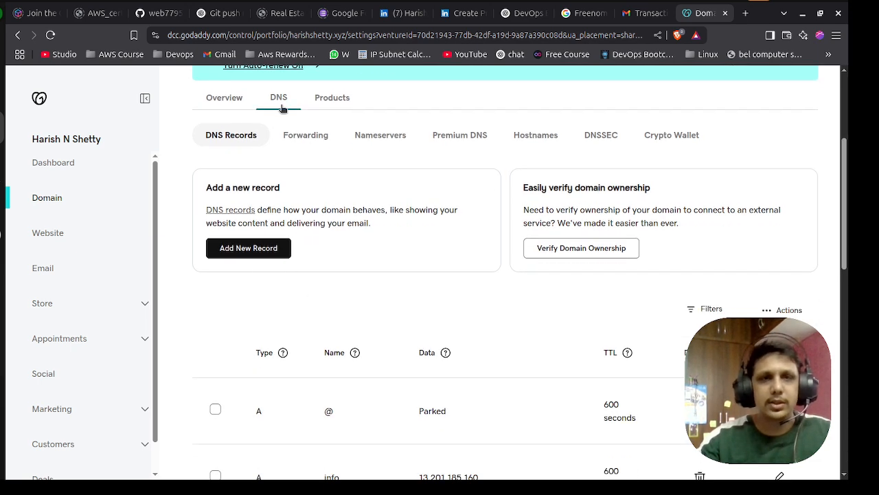
Step: Start a new DNS record for the domain with type CNAME and name info5
click(267, 259)
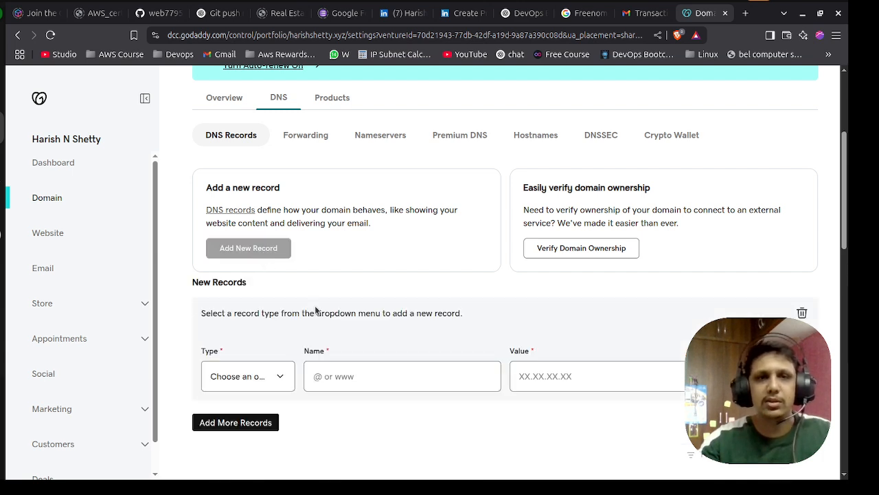
scroll(309, 343, down, 2)
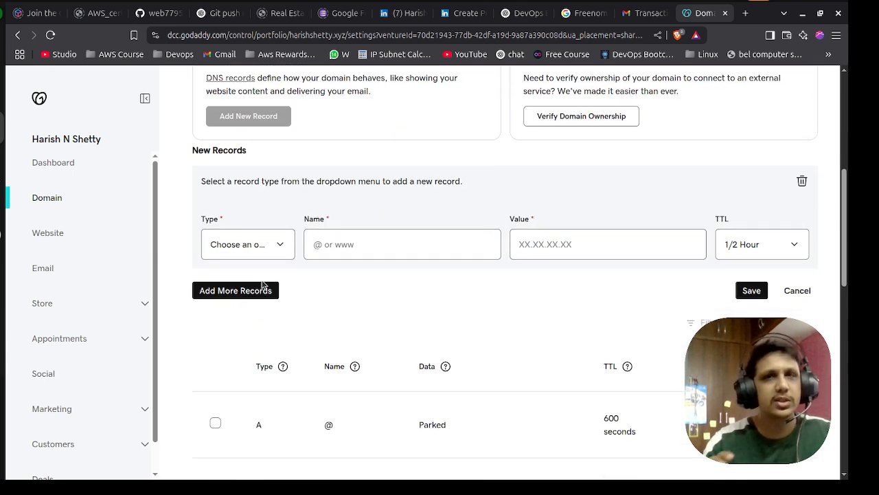
click(262, 246)
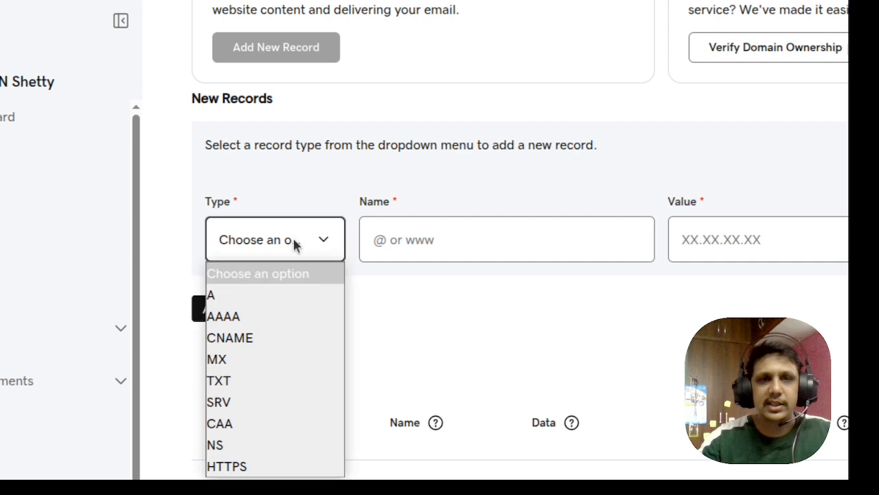
click(277, 278)
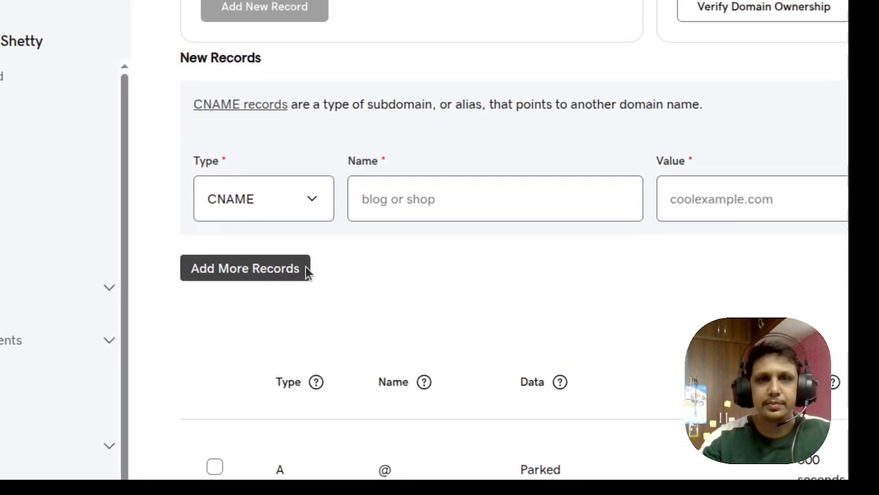
click(355, 243)
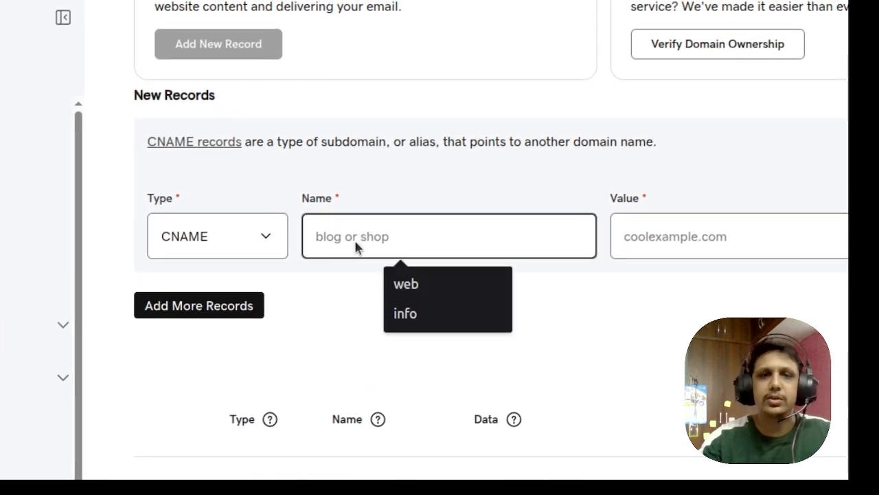
text(infoc)
key(BackSpace)
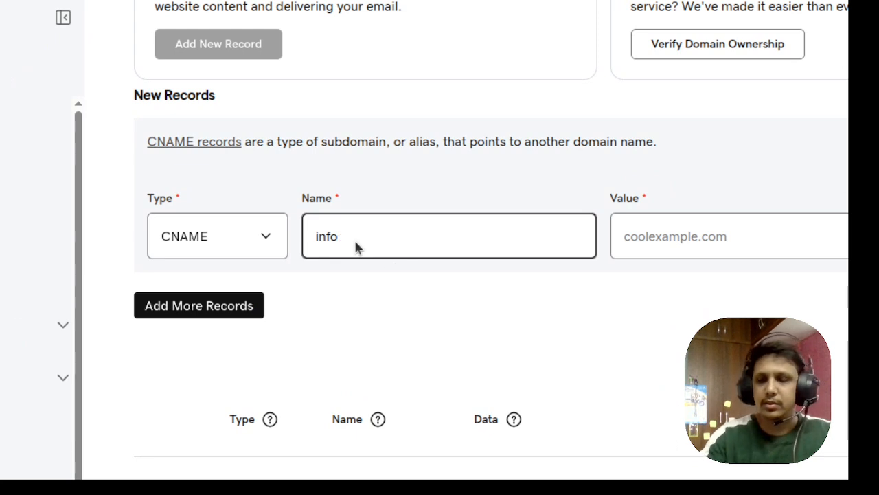
text(5)
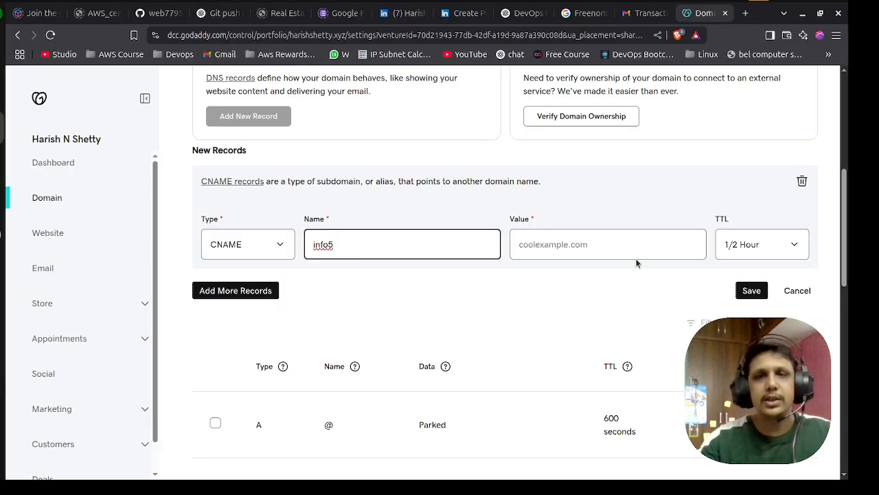
Step: Fill the info5 record's value with web-lb's DNS name from the AWS console, web-lb-683029998.ap-south-1.elb.amazonaws.com
click(605, 249)
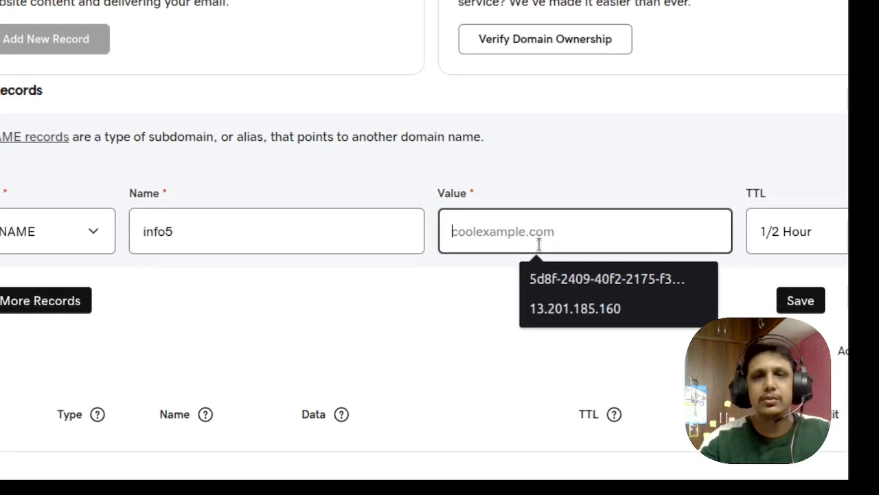
click(0, 138)
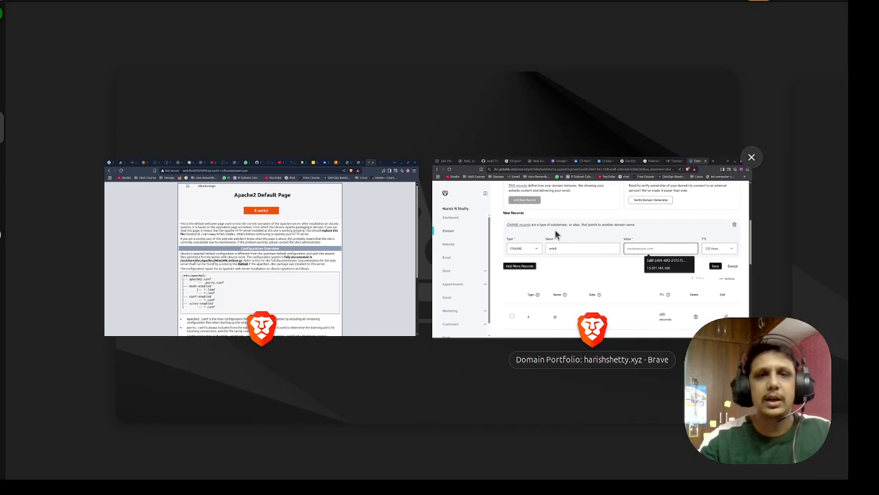
click(345, 251)
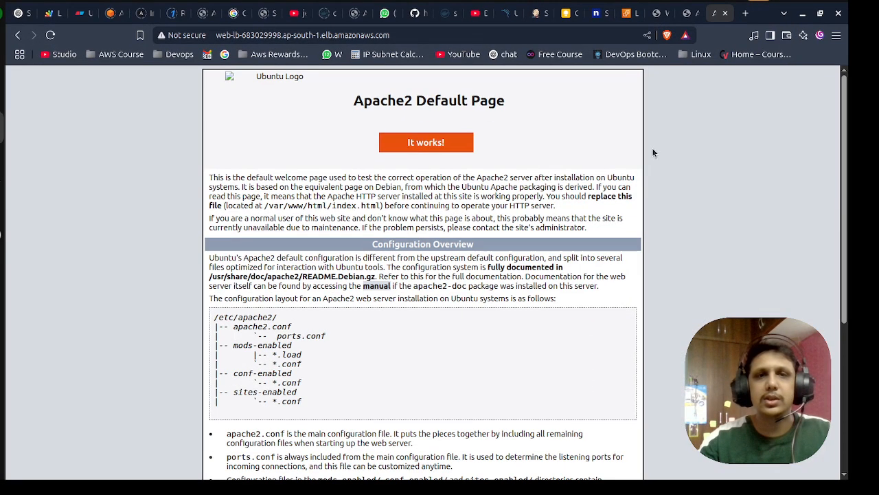
click(627, 23)
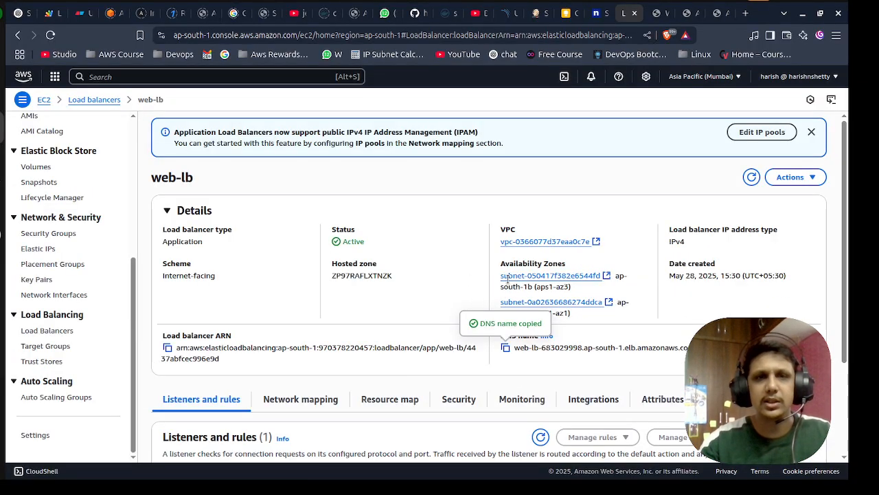
click(96, 101)
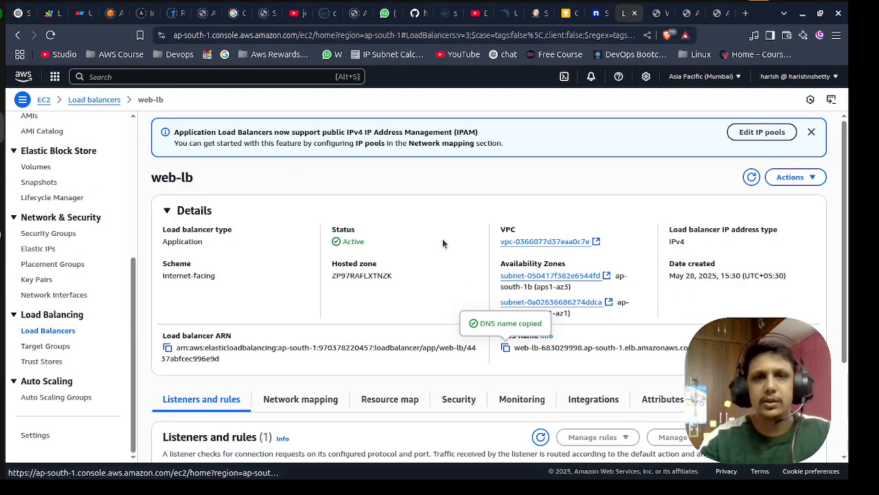
click(394, 215)
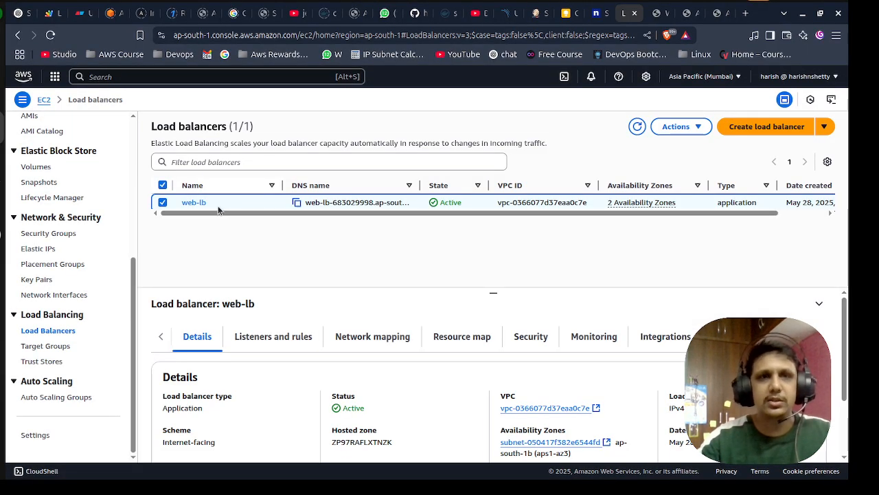
click(197, 202)
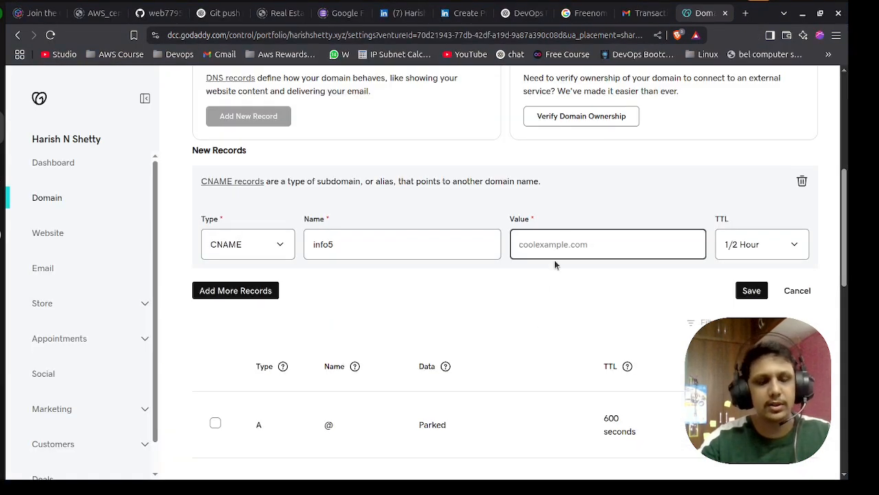
key(ctrl+v)
key(Home)
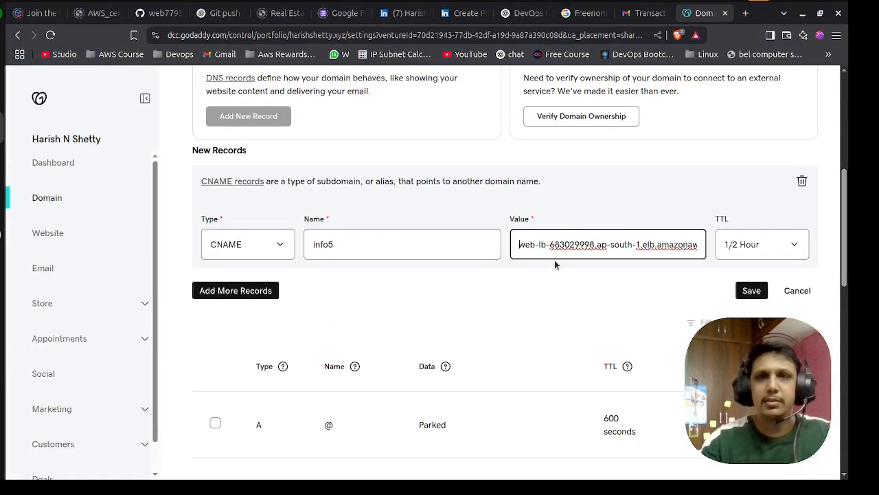
text(httpp)
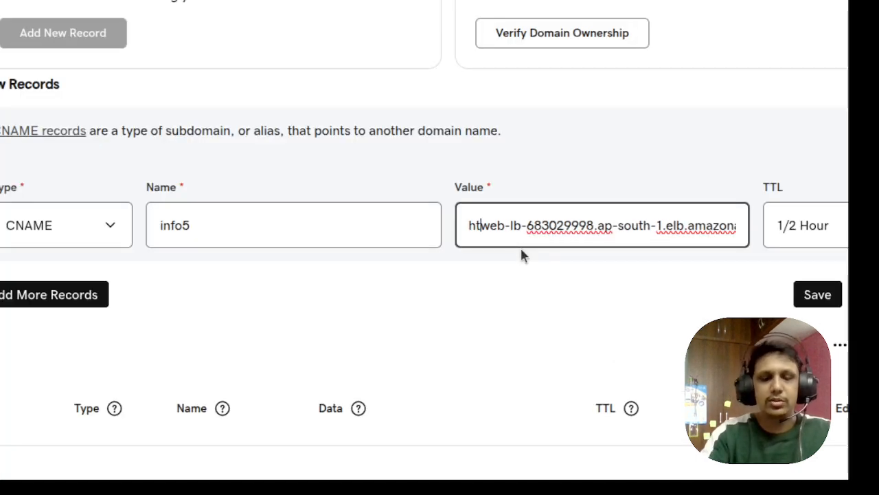
key(BackSpace)
key(BackSpace)
key(BackSpace)
text(tps)
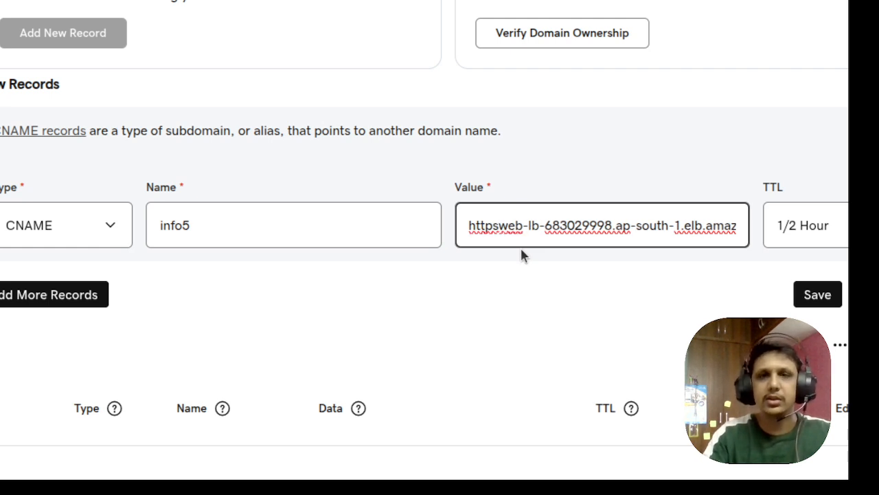
key(BackSpace)
key(BackSpace)
key(BackSpace)
key(BackSpace)
key(BackSpace)
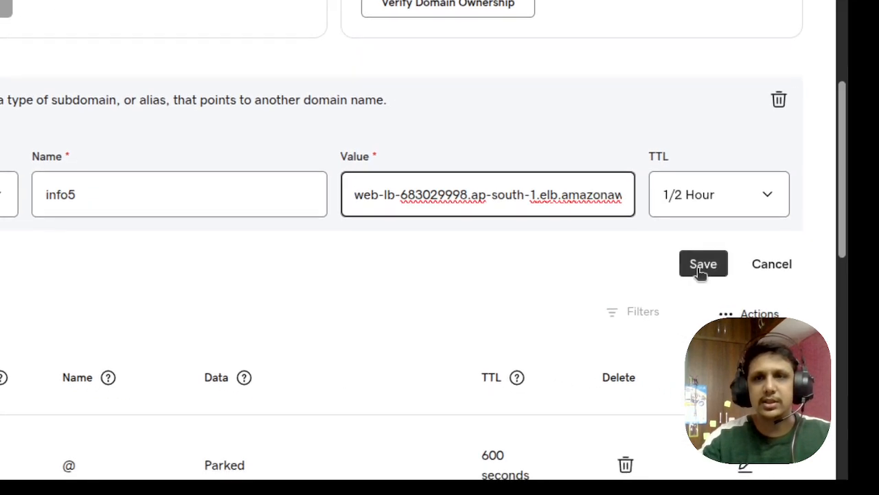
Step: Save the info5 CNAME record and open the domain's existing info subdomain in a new tab
click(813, 299)
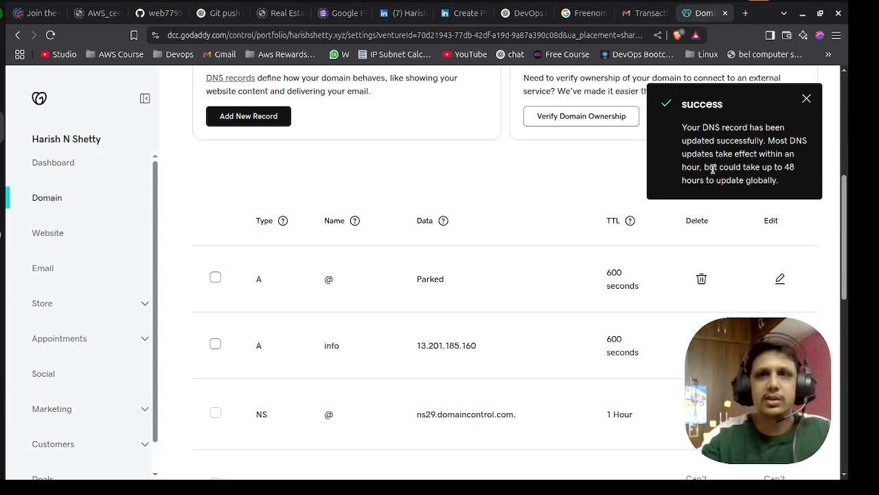
click(745, 13)
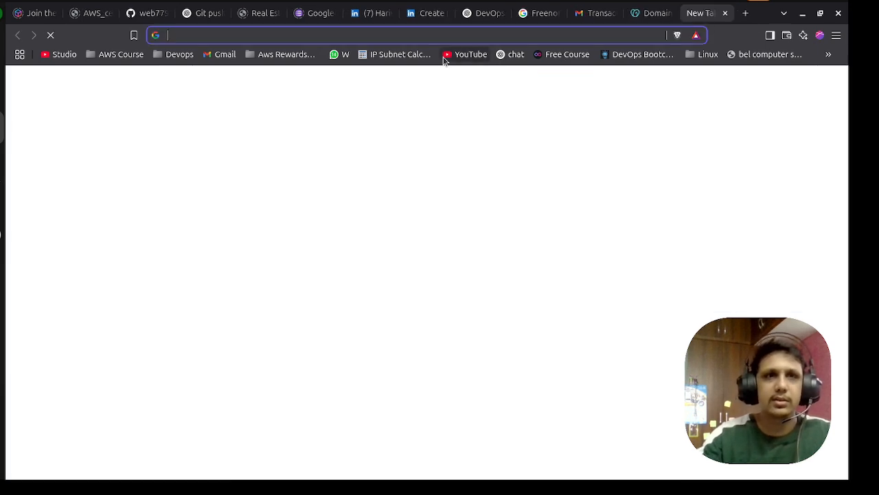
text(info.harishshetty.xyz)
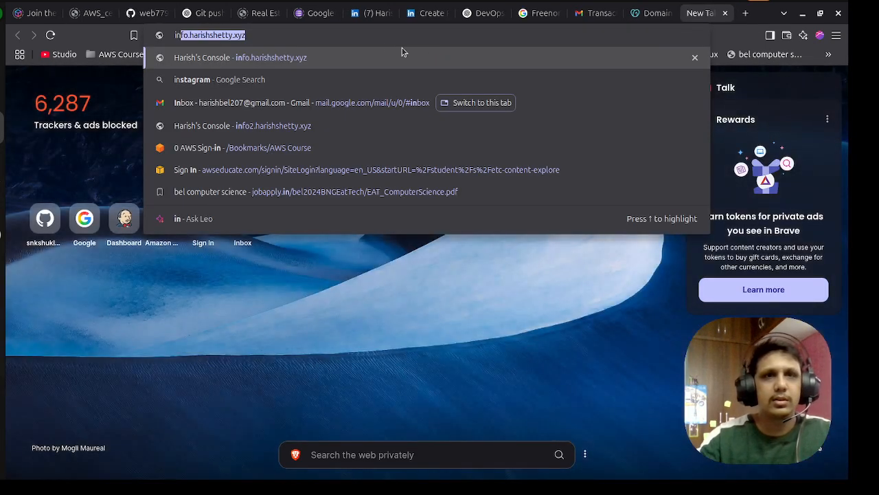
click(381, 37)
key(Return)
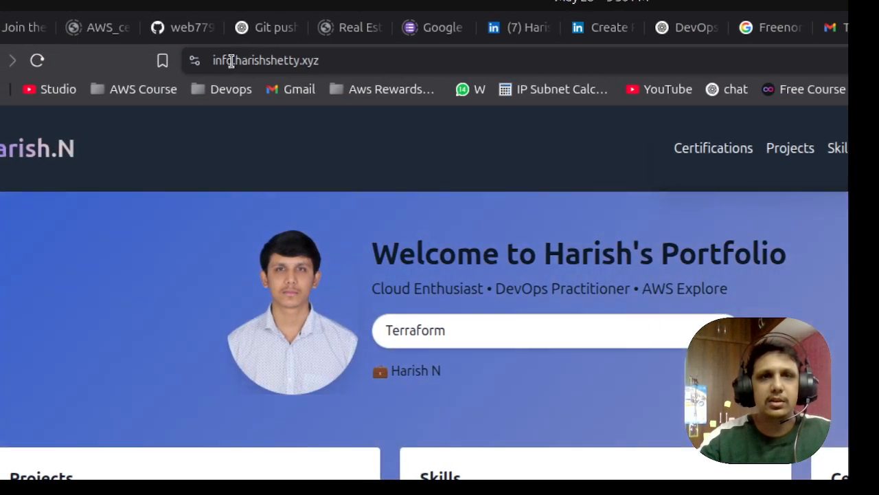
Step: Change the portfolio page's address to the domain's info5 subdomain over http instead of https and load it
click(232, 61)
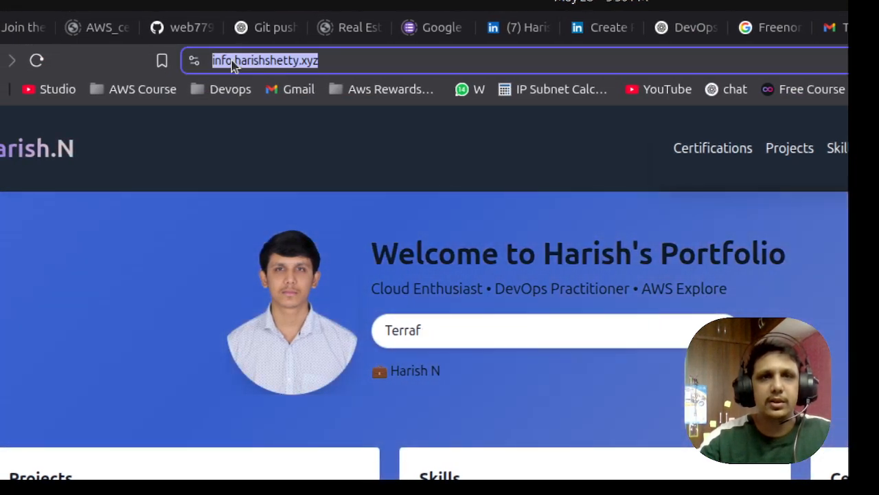
click(231, 71)
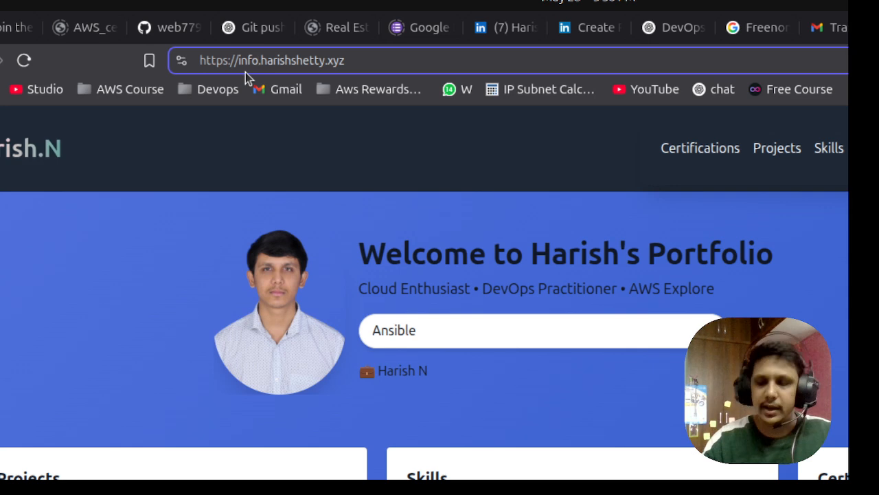
text(5)
key(Left)
key(Left)
key(Left)
key(Left)
key(Left)
key(Left)
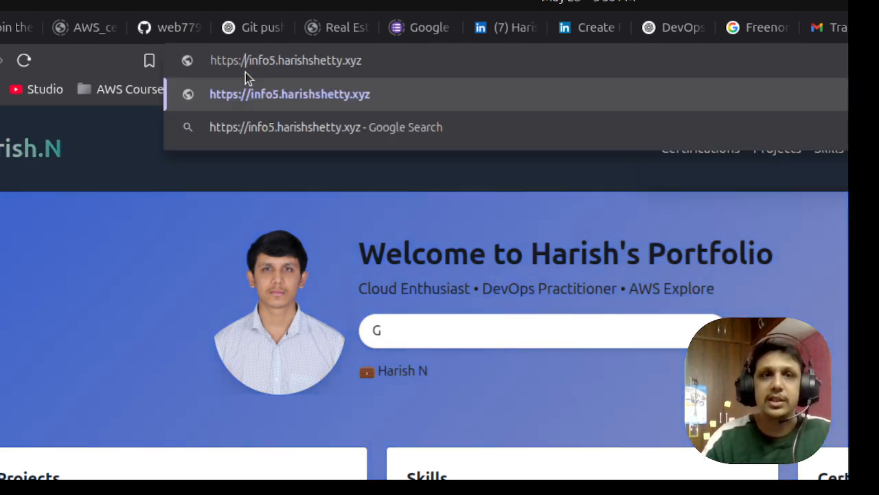
key(BackSpace)
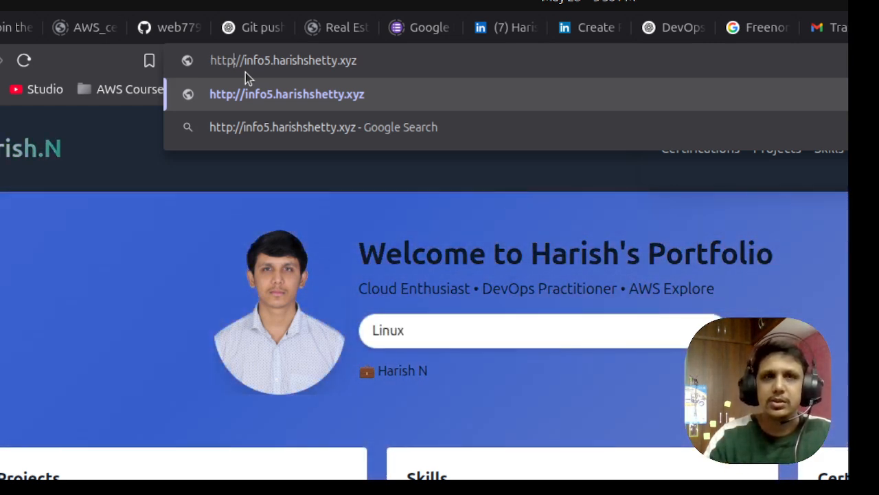
key(Return)
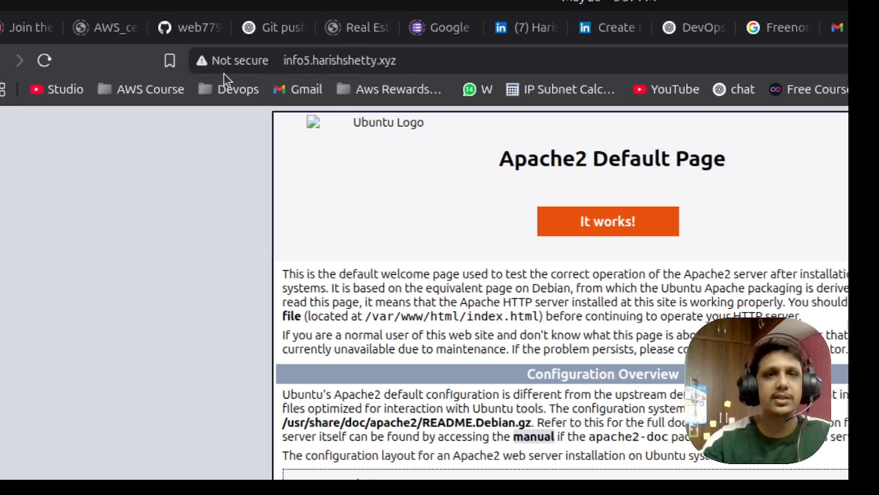
Step: Reload the info5 page repeatedly to check whether the load balancer alternates between the nginx and Apache2 servers
click(100, 63)
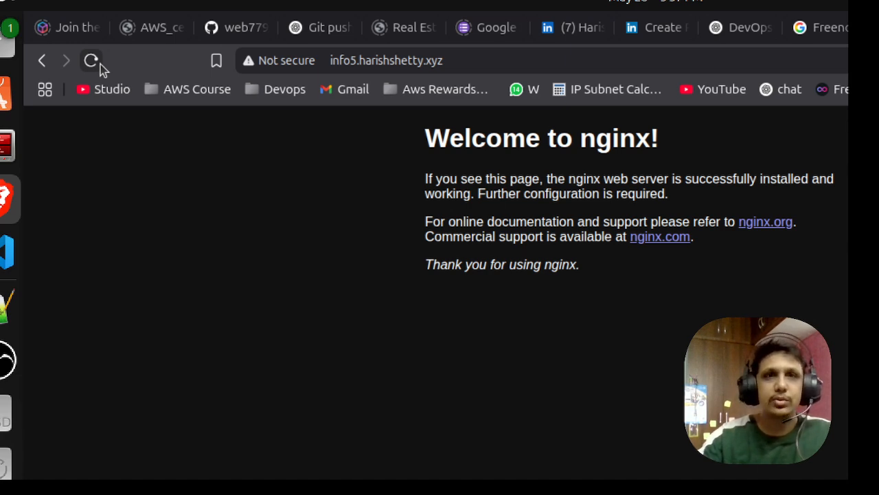
click(101, 64)
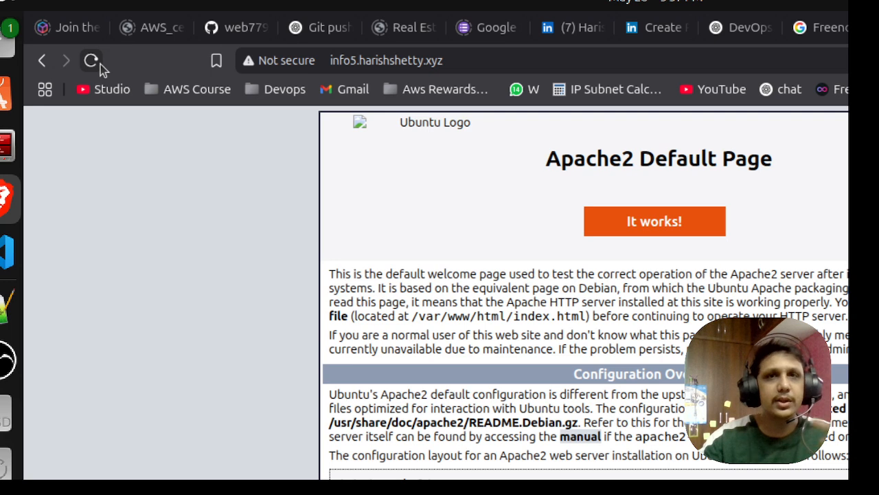
click(100, 63)
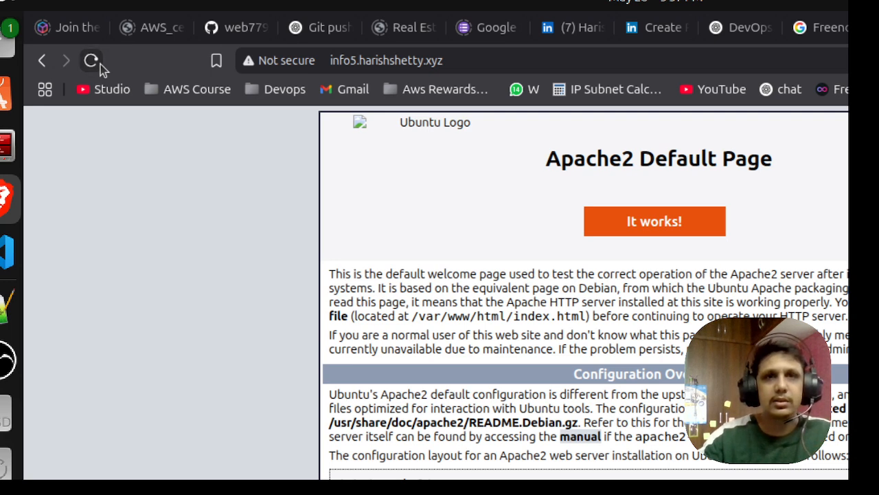
click(100, 63)
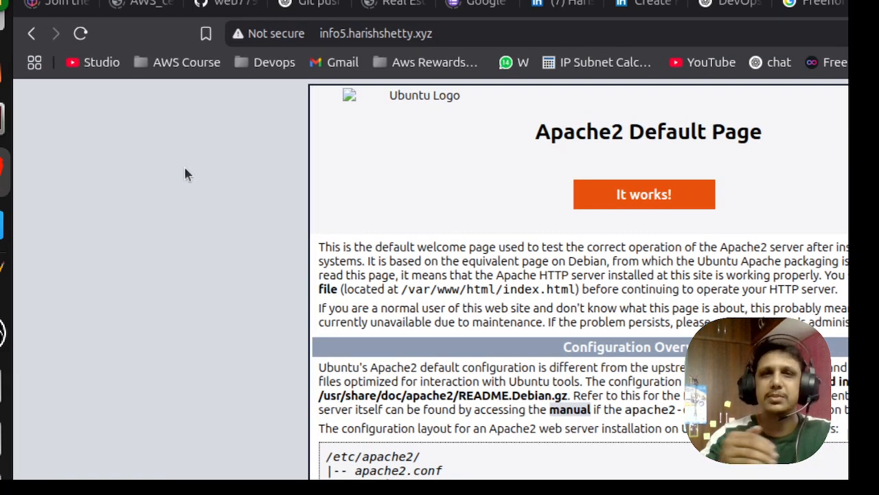
key(ctrl+r)
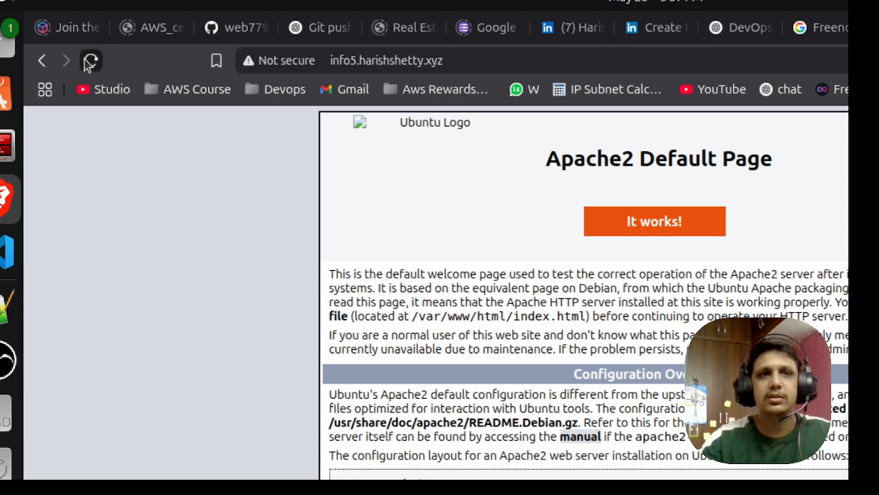
click(31, 20)
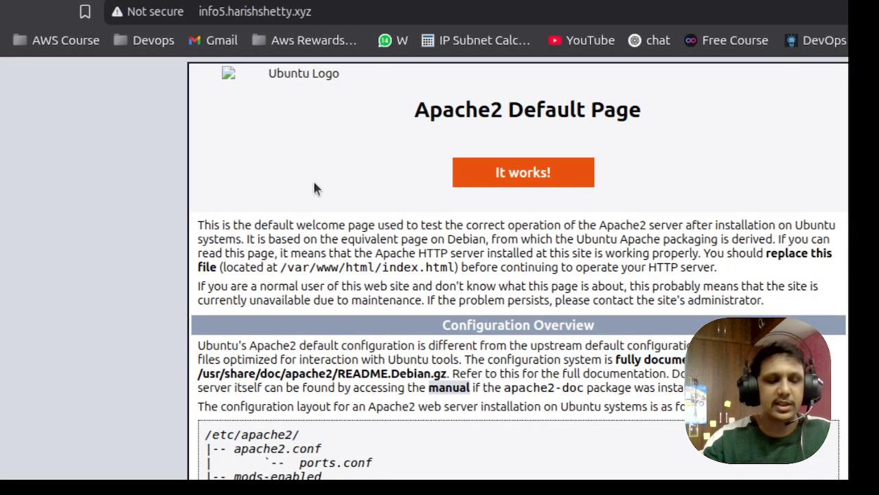
key(F5)
key(F5)
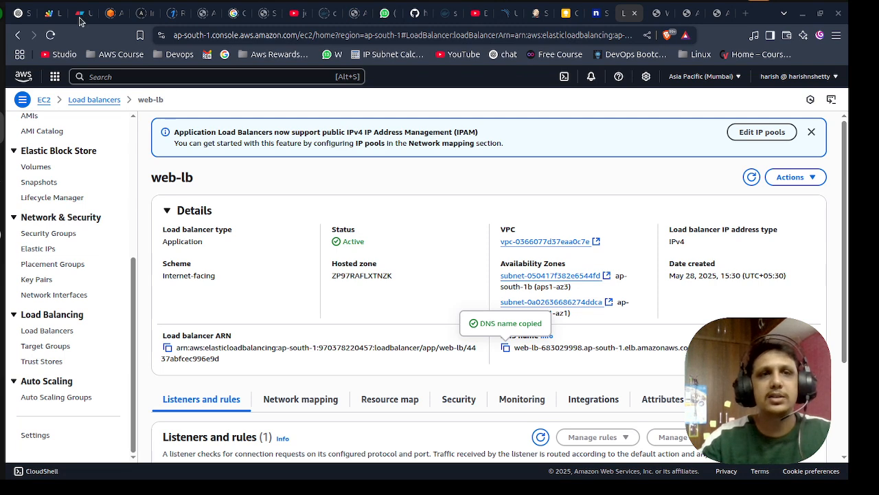
Step: Switch to the Eraser canvas showing the Elastic Load Balancer diagram
click(79, 17)
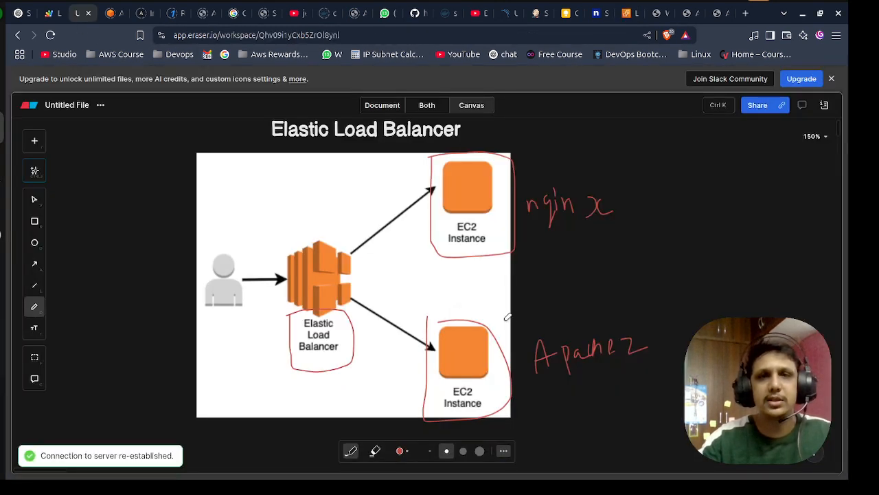